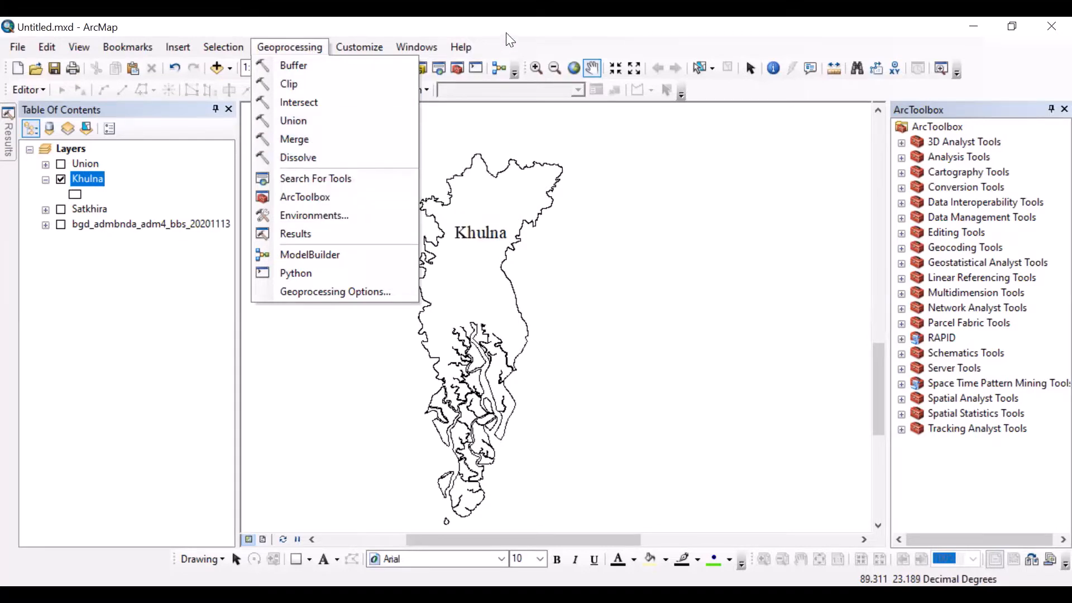
# Step: Preview the Union, Satkhira and bgd_admbnda_adm4_bbs_20201113 layers on the map, then leave only the Khulna layer visible
pyautogui.click(507, 33)
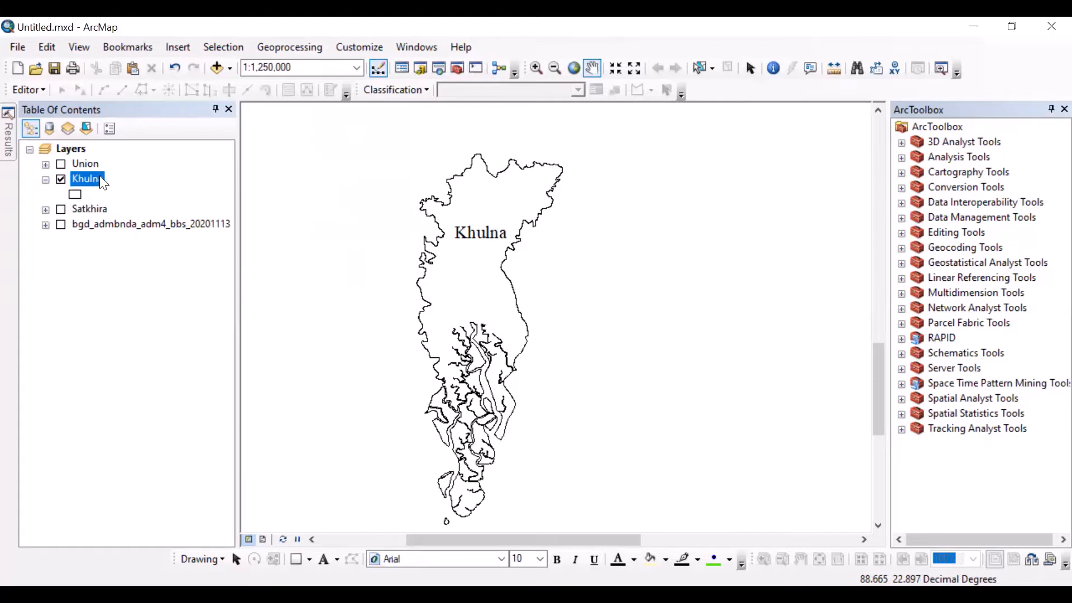
pyautogui.click(62, 164)
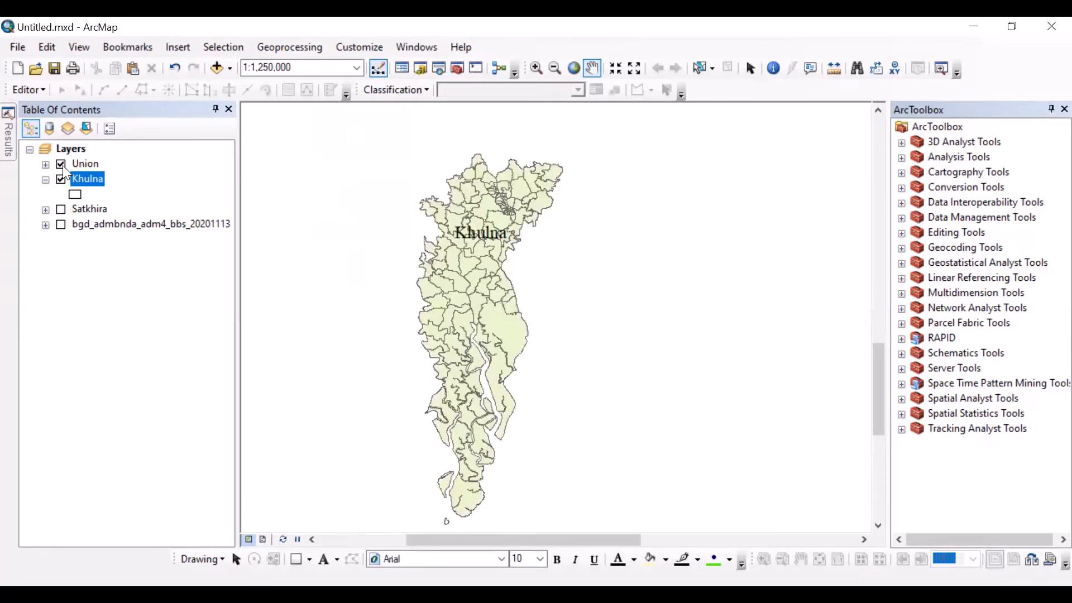
pyautogui.click(62, 164)
pyautogui.click(61, 180)
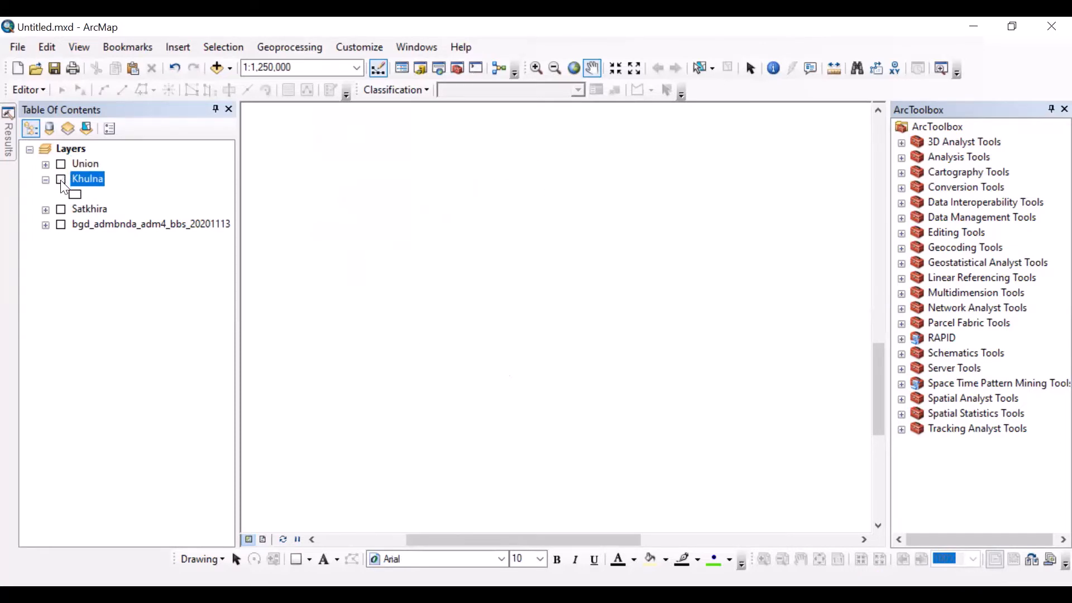
pyautogui.click(61, 210)
pyautogui.click(61, 224)
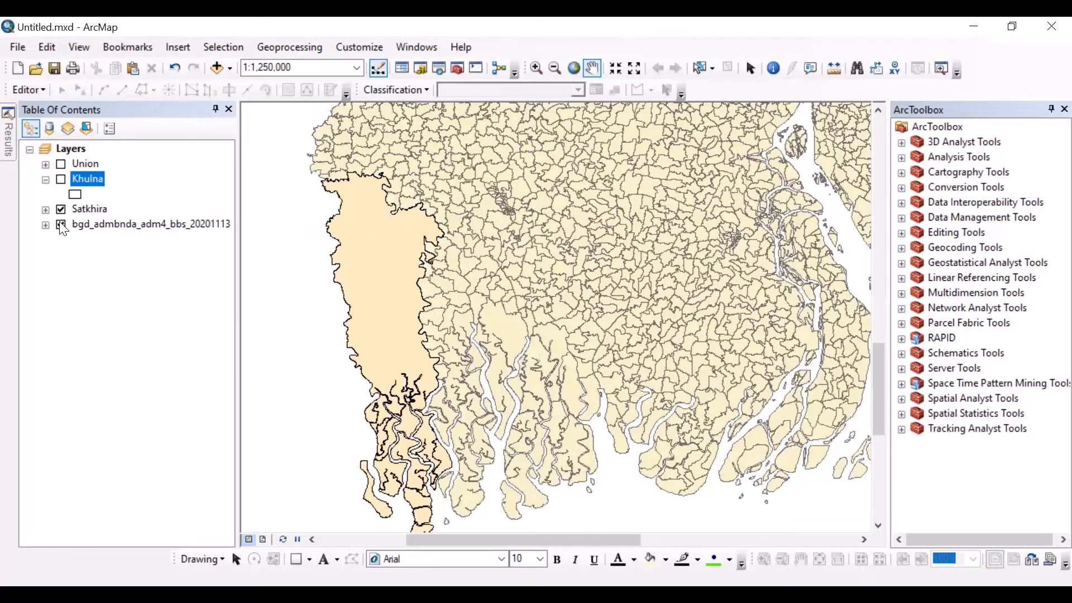
pyautogui.click(61, 224)
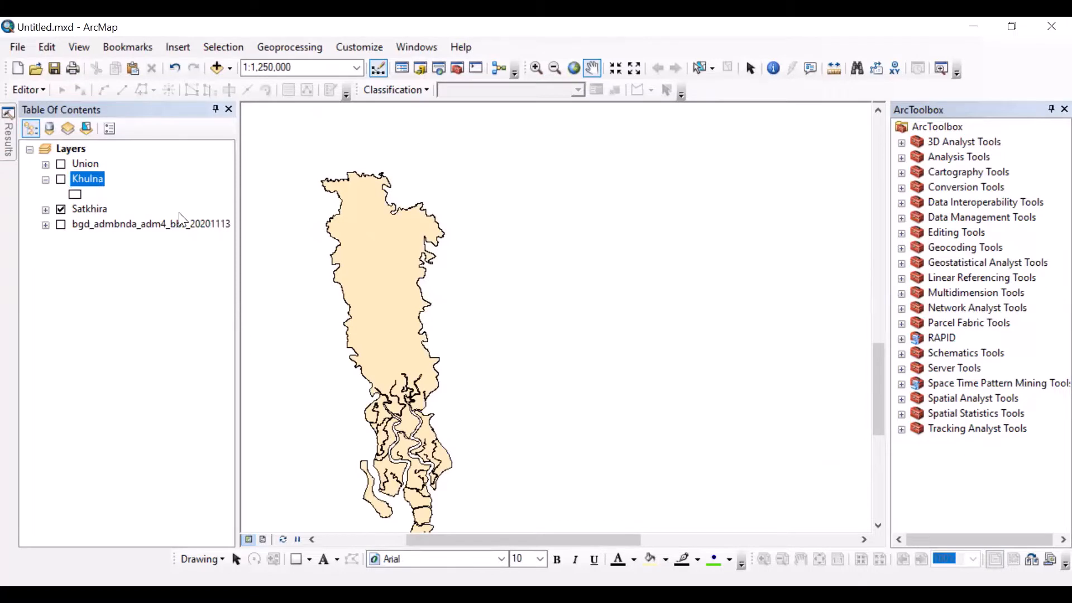
pyautogui.click(62, 209)
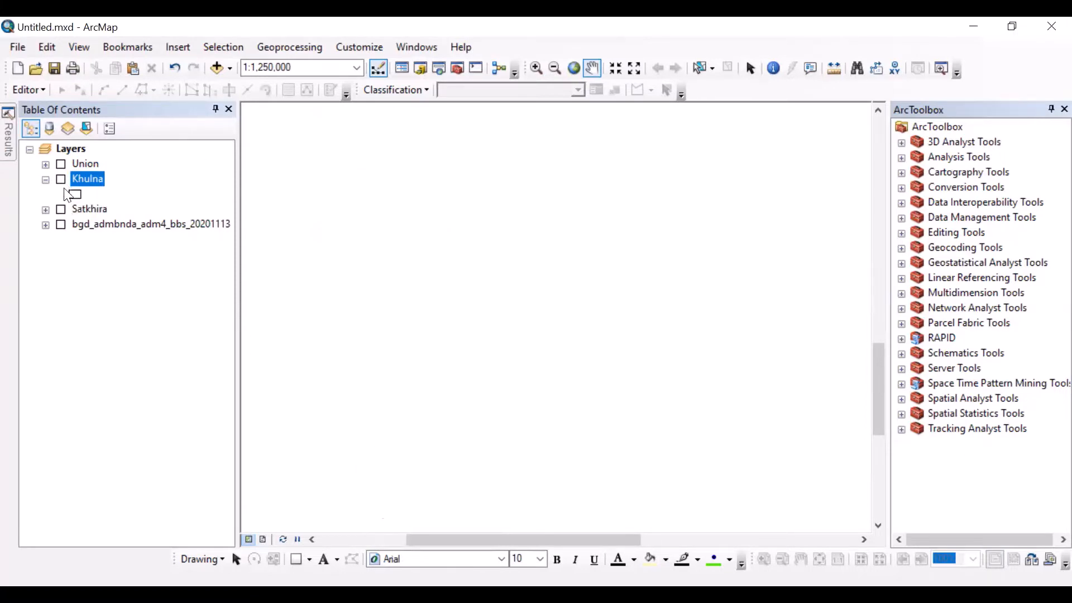
pyautogui.click(62, 179)
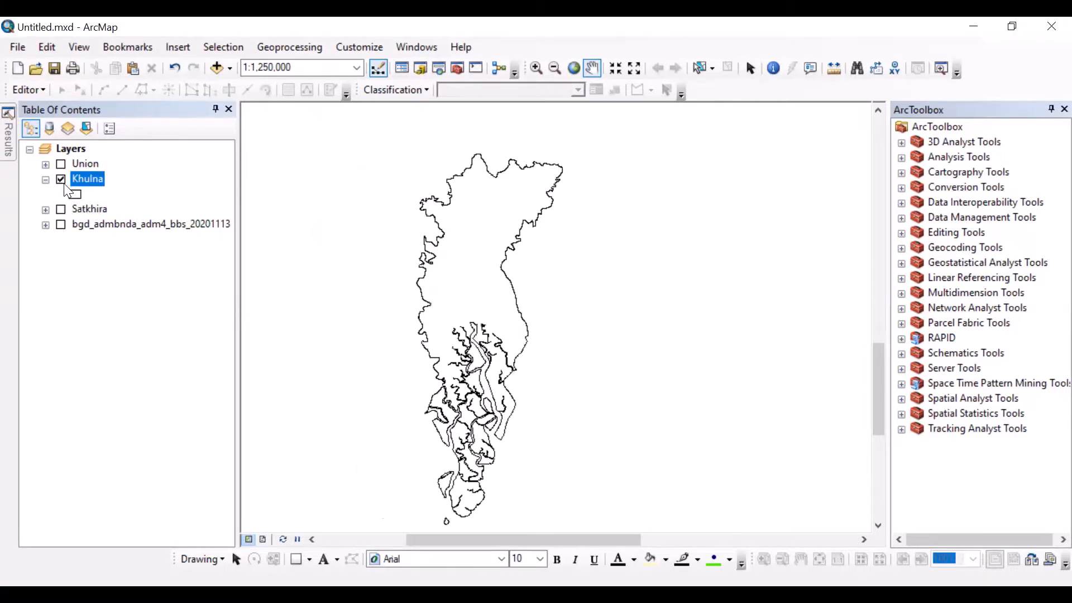
# Step: Start the Buffer geoprocessing tool and set Khulna as its input features
pyautogui.click(314, 47)
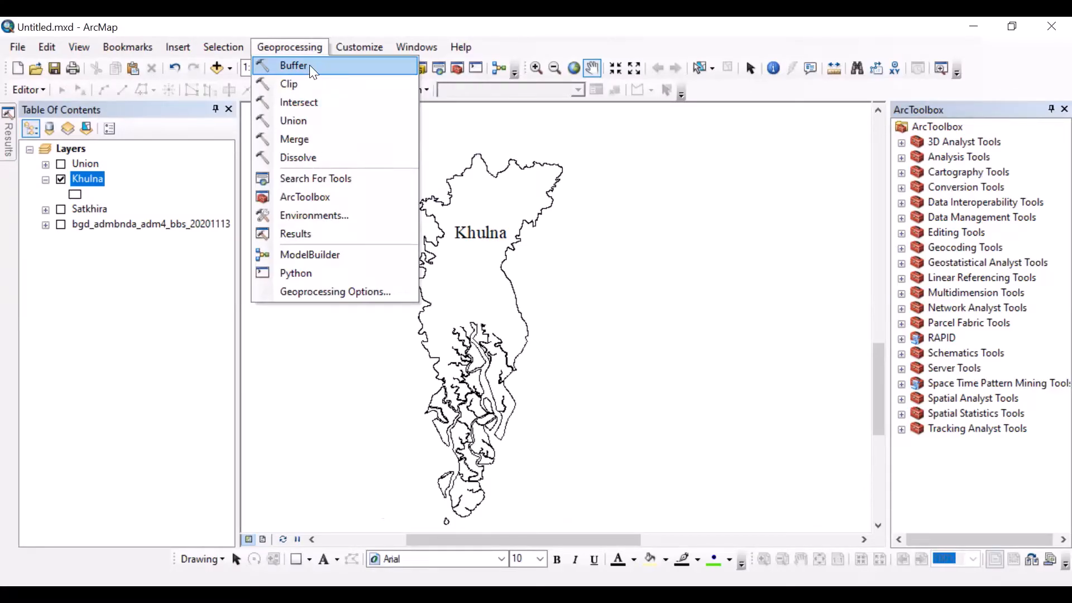
pyautogui.click(309, 65)
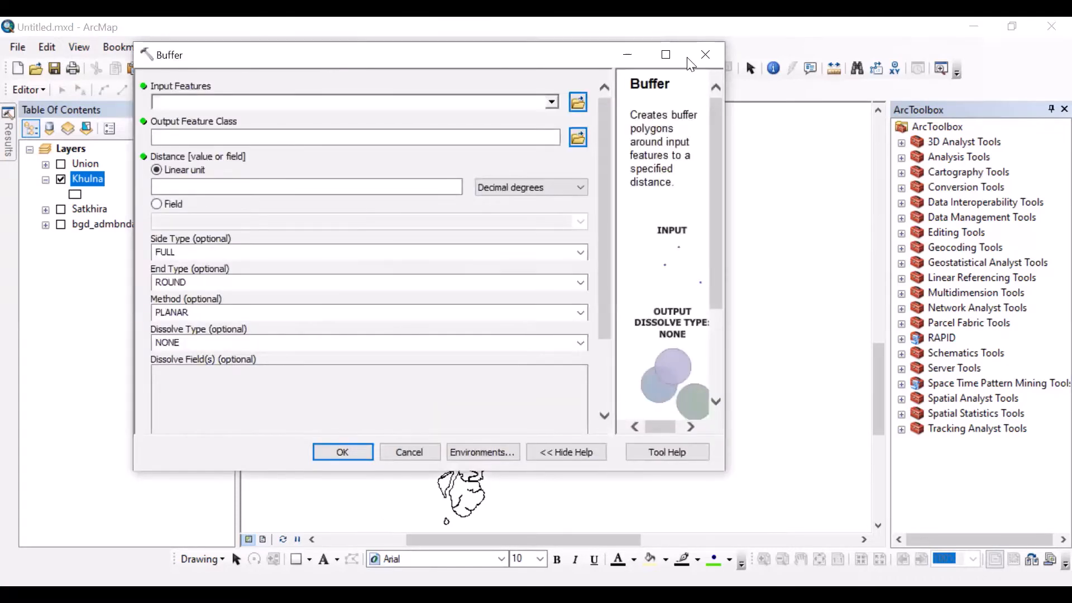
pyautogui.moveTo(688, 57); pyautogui.dragTo(1051, 60)
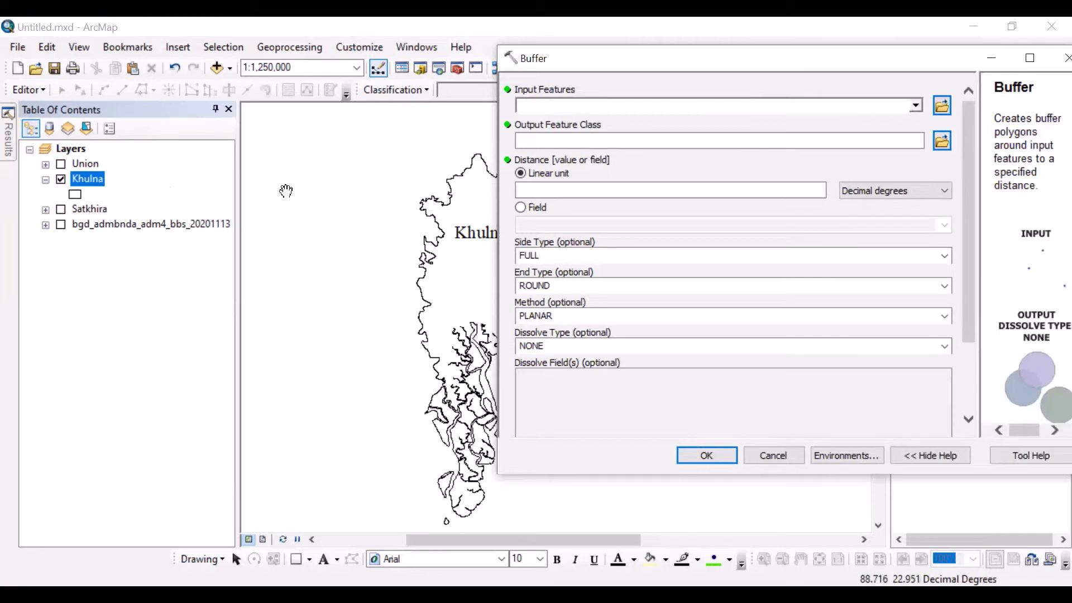
pyautogui.click(915, 107)
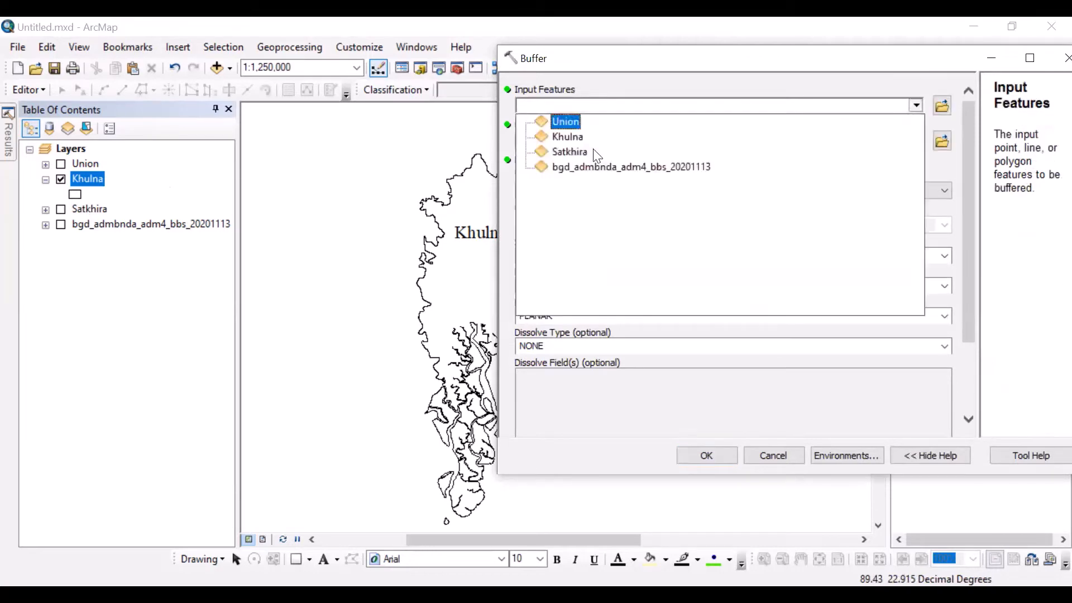
pyautogui.click(567, 137)
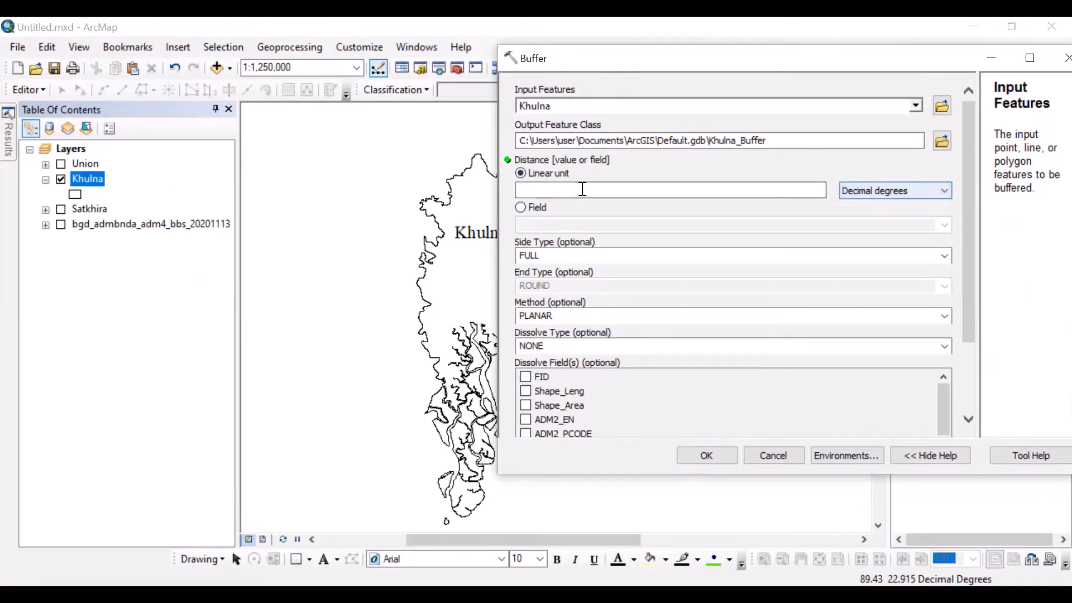
# Step: Set the linear buffer distance to 10 kilometers and run the buffer
pyautogui.click(902, 195)
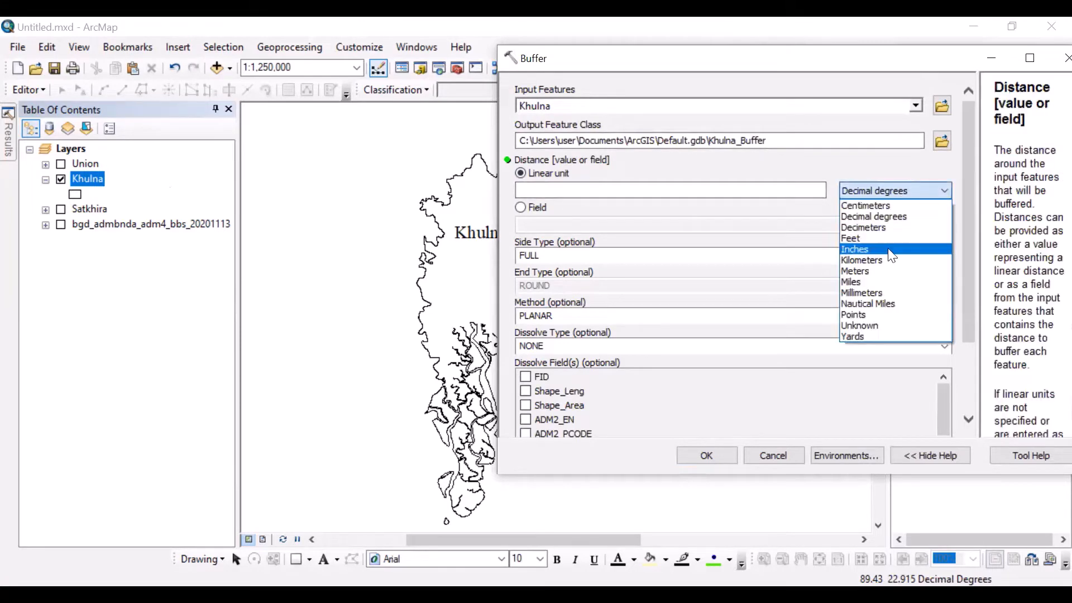
pyautogui.click(891, 262)
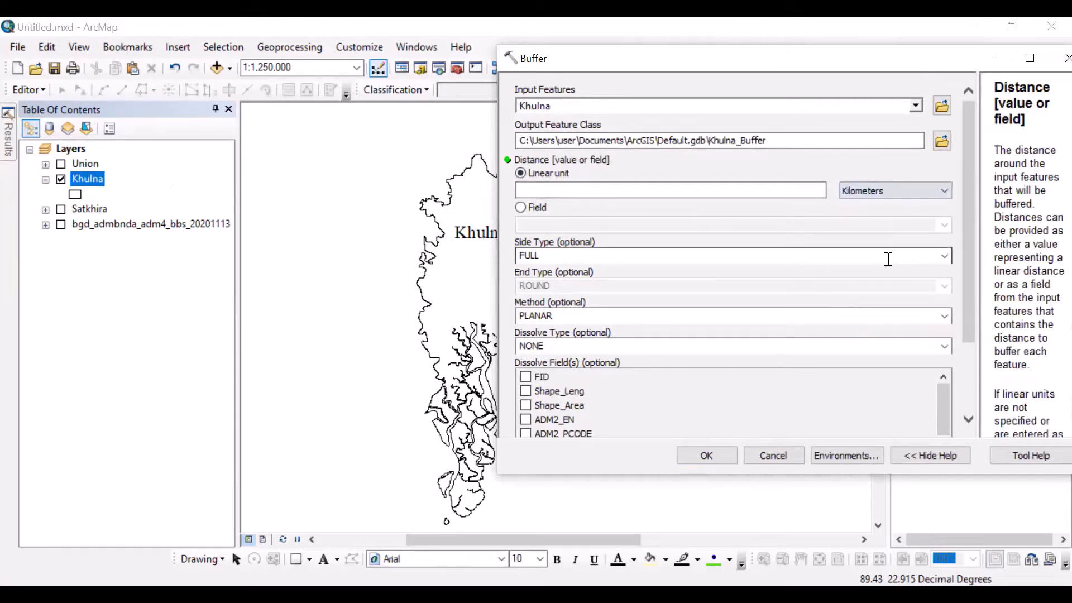
pyautogui.click(887, 195)
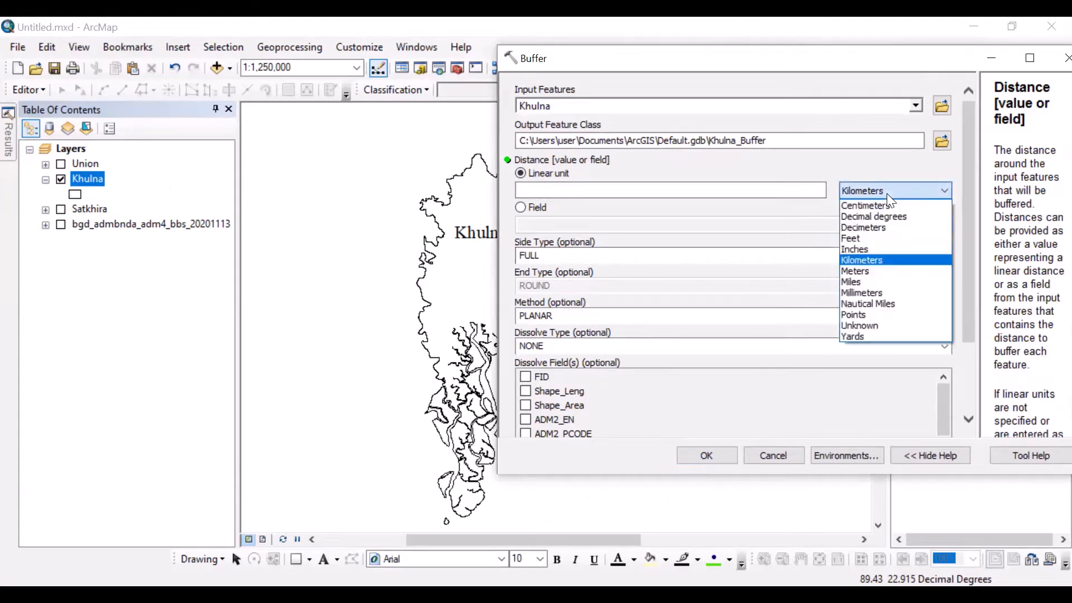
pyautogui.click(875, 262)
pyautogui.click(762, 191)
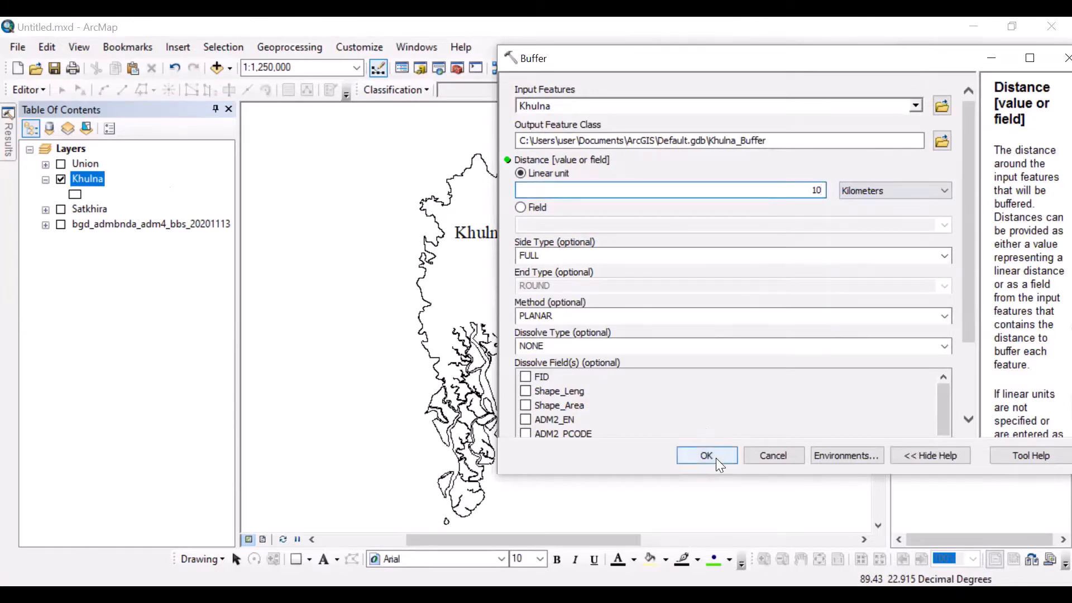
pyautogui.click(717, 460)
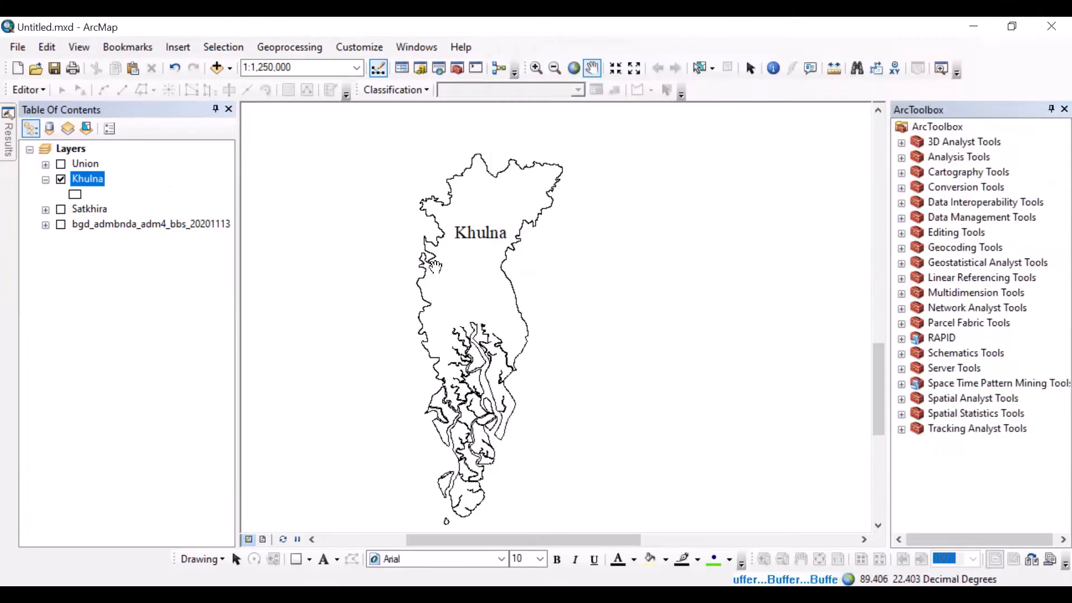
pyautogui.scroll(-2, 426, 222)
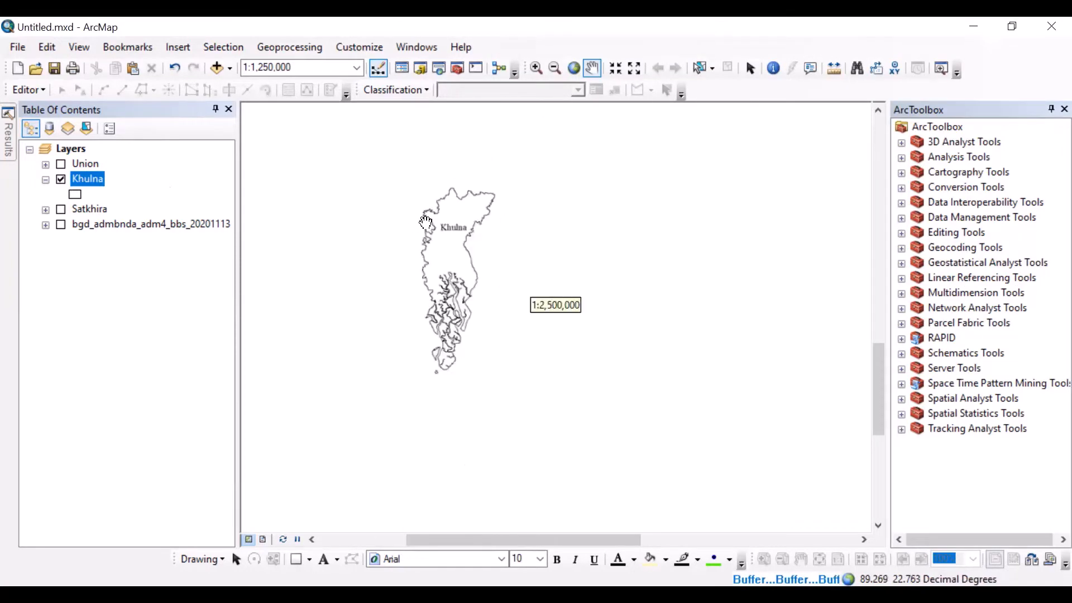
pyautogui.scroll(5, 426, 222)
pyautogui.scroll(-1, 466, 250)
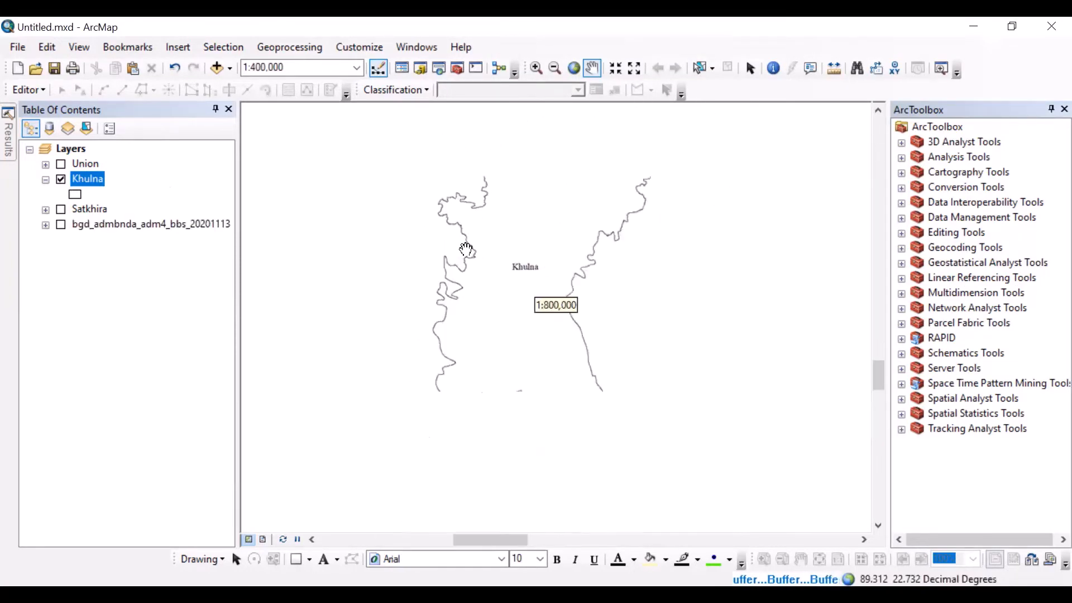
pyautogui.scroll(-1, 466, 249)
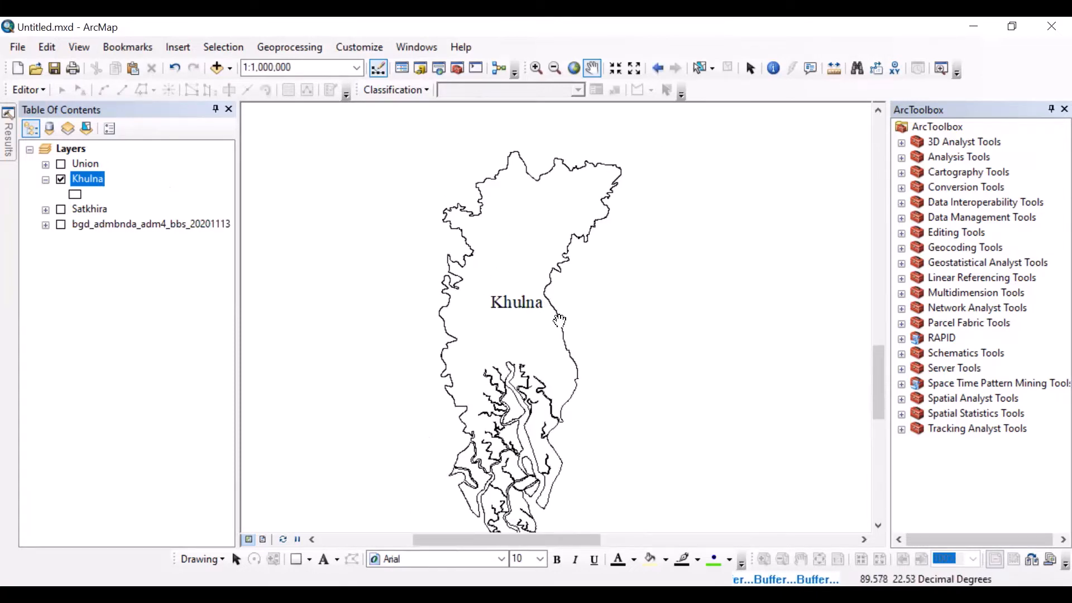
pyautogui.moveTo(545, 241); pyautogui.dragTo(545, 220)
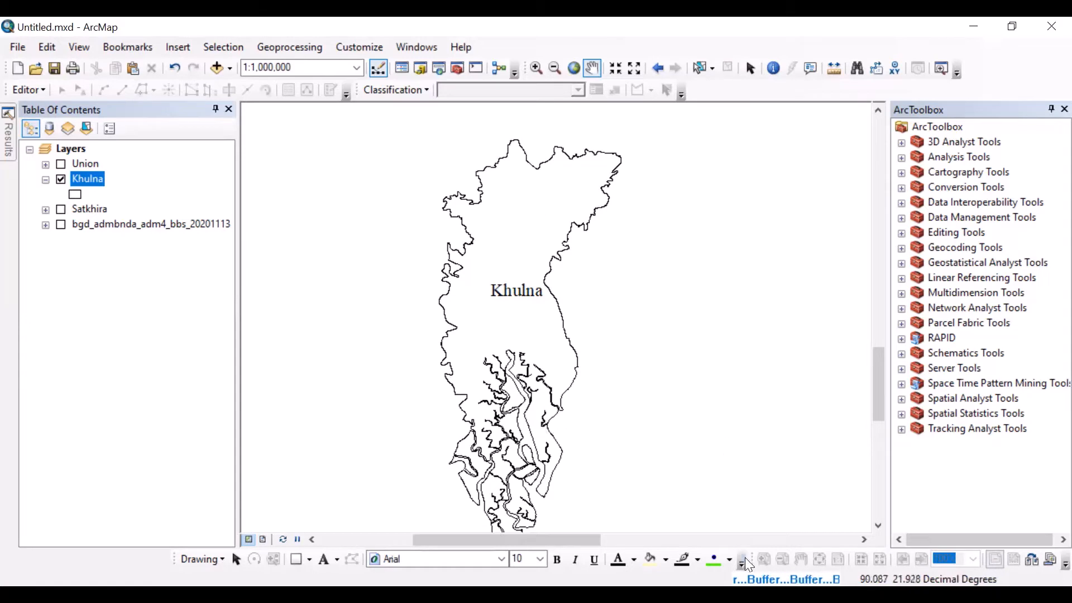
# Step: Expand the previous session in the geoprocessing results, and return to the table of contents
pyautogui.click(8, 135)
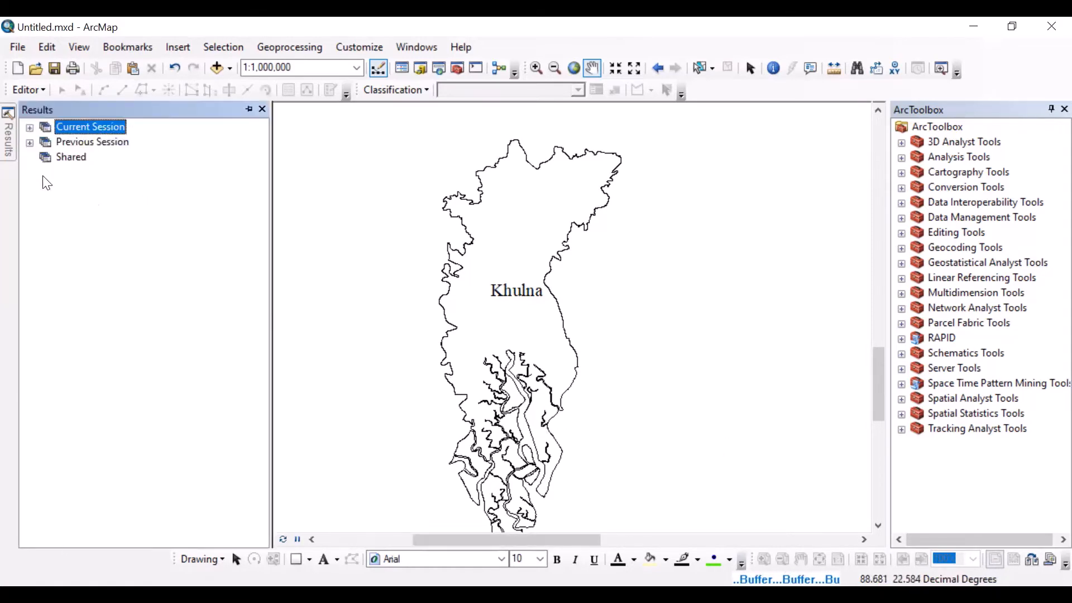
pyautogui.click(29, 142)
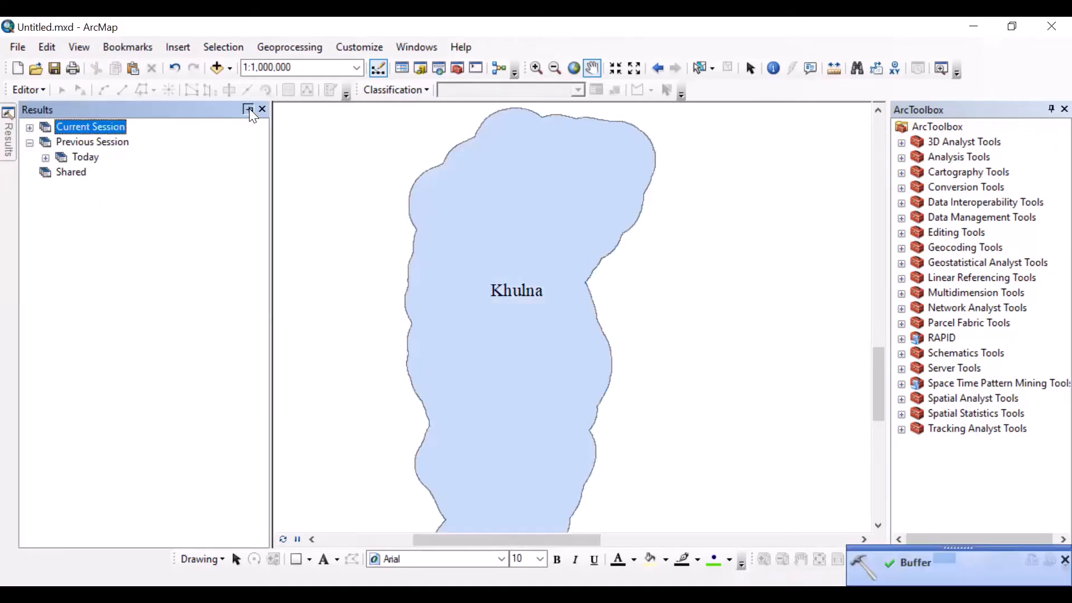
pyautogui.click(249, 109)
pyautogui.click(231, 109)
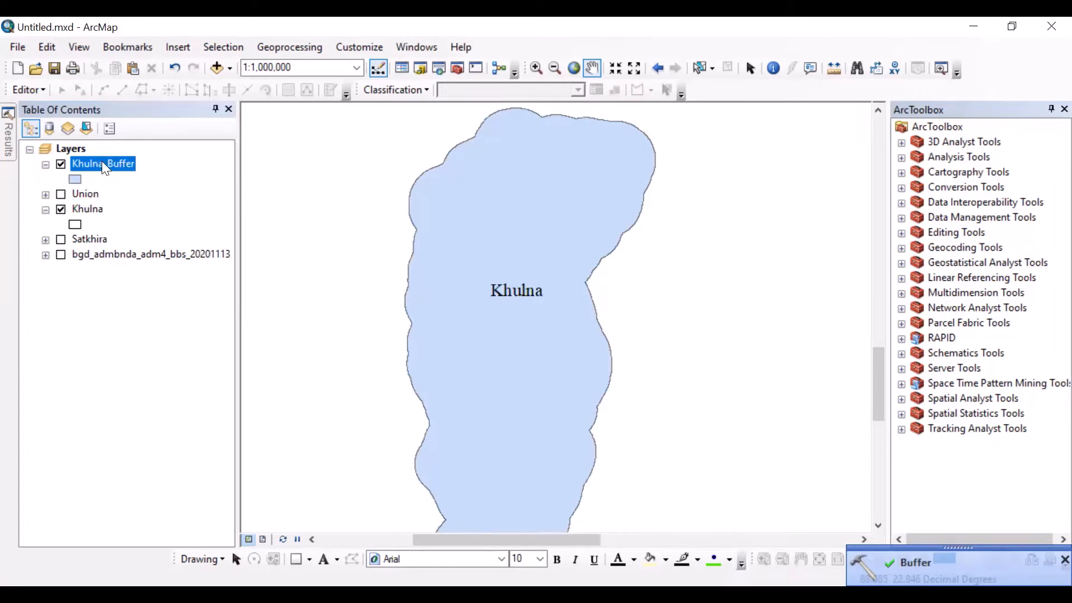
# Step: Place the Khulna_Buffer layer below Khulna in the layer order and give Khulna the Rose fill symbol
pyautogui.moveTo(102, 162); pyautogui.dragTo(104, 226)
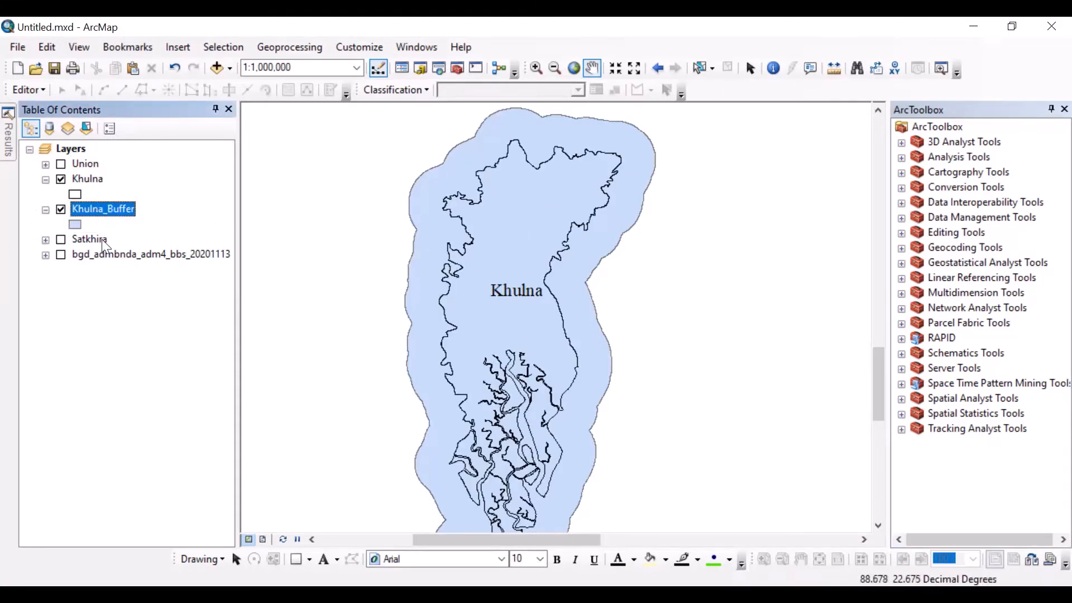
pyautogui.click(72, 195)
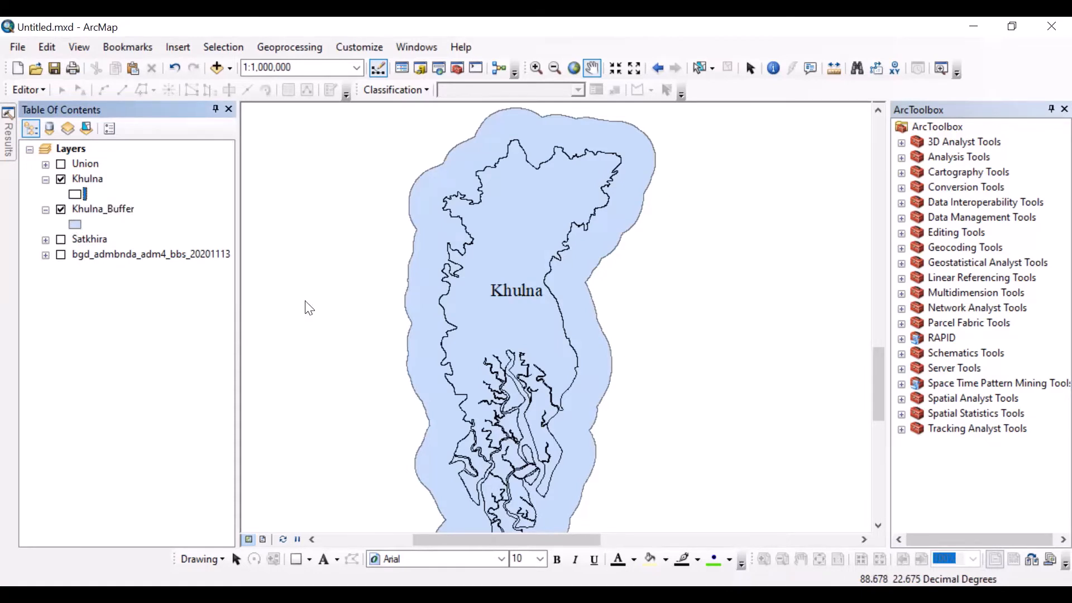
pyautogui.click(439, 286)
pyautogui.click(558, 494)
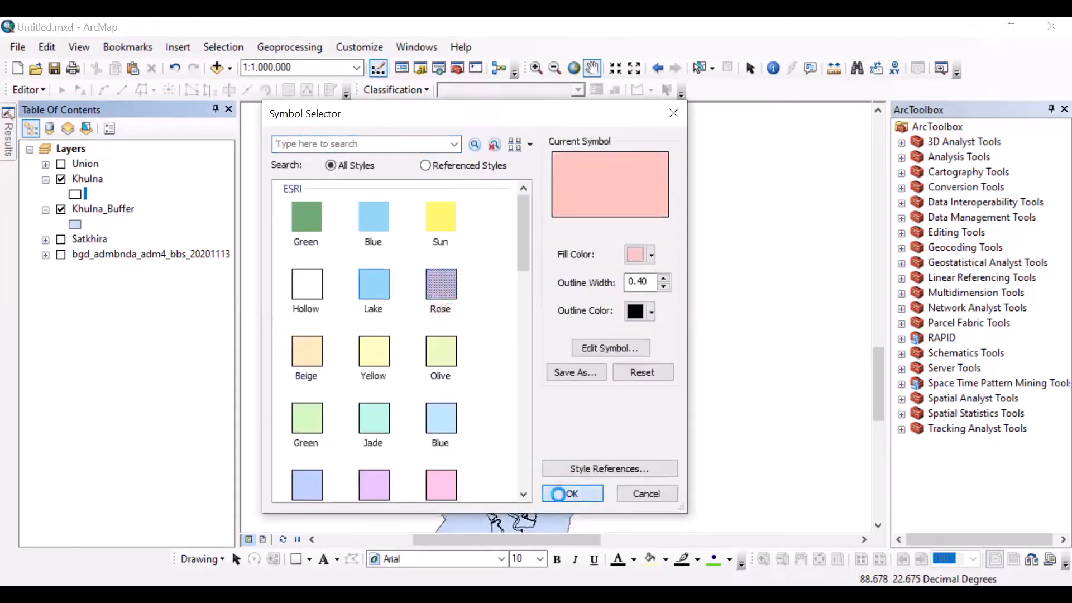
# Step: Measure the buffer's width from Khulna's eastern boundary to the outer edge of the buffer
pyautogui.scroll(-1, 437, 179)
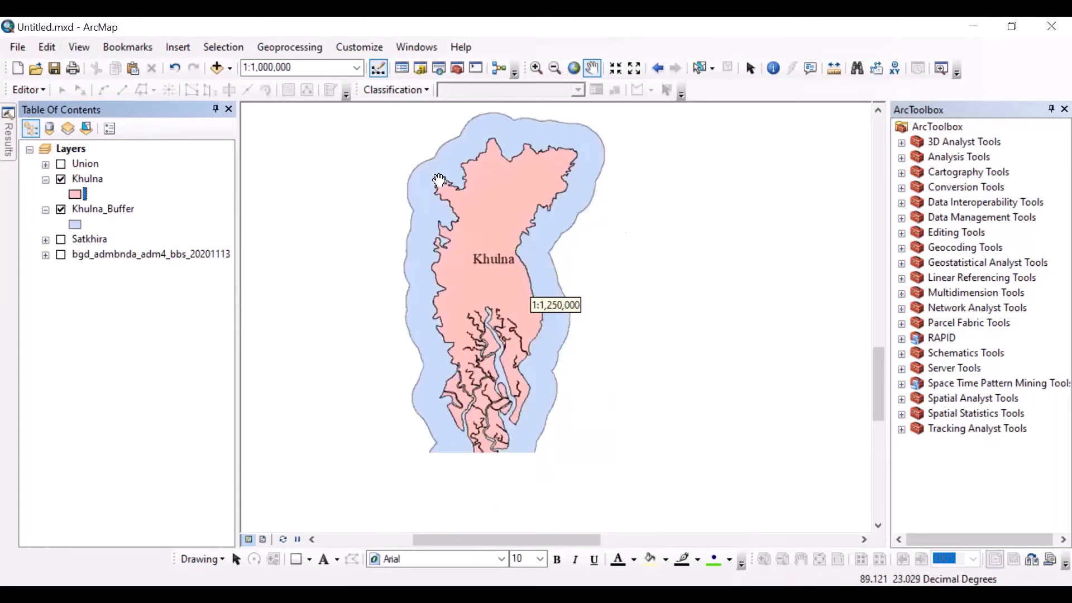
pyautogui.scroll(2, 432, 179)
pyautogui.scroll(1, 433, 178)
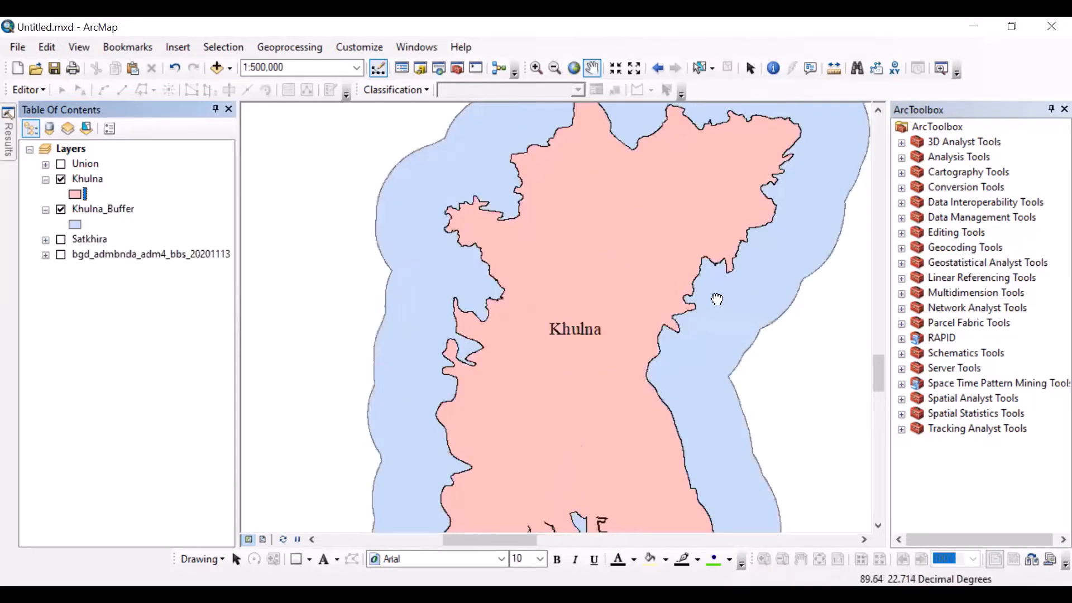
pyautogui.moveTo(745, 357); pyautogui.dragTo(566, 313)
pyautogui.scroll(1, 566, 313)
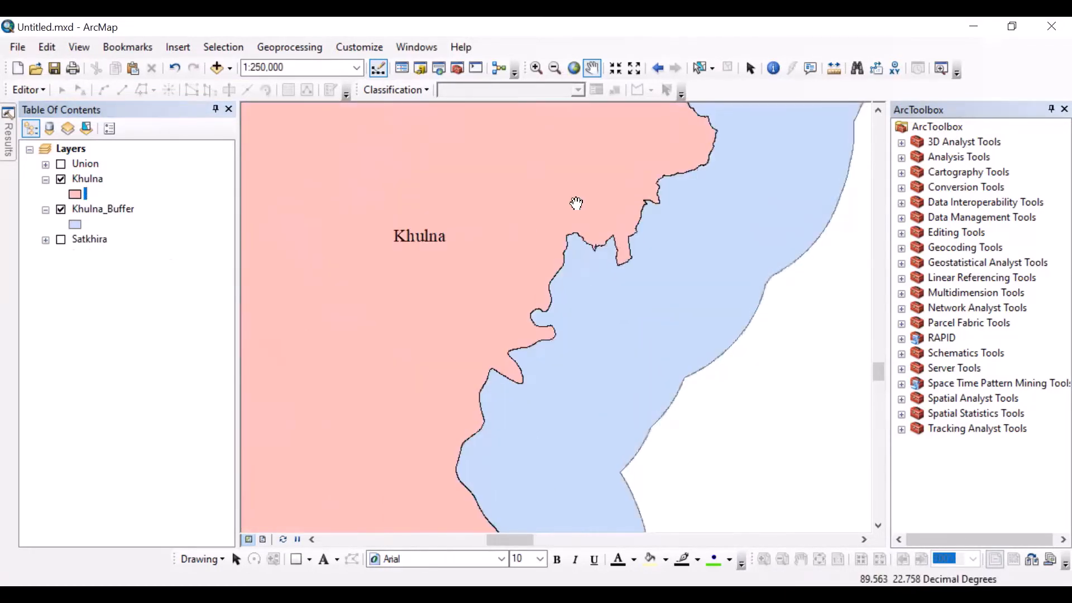
pyautogui.click(835, 68)
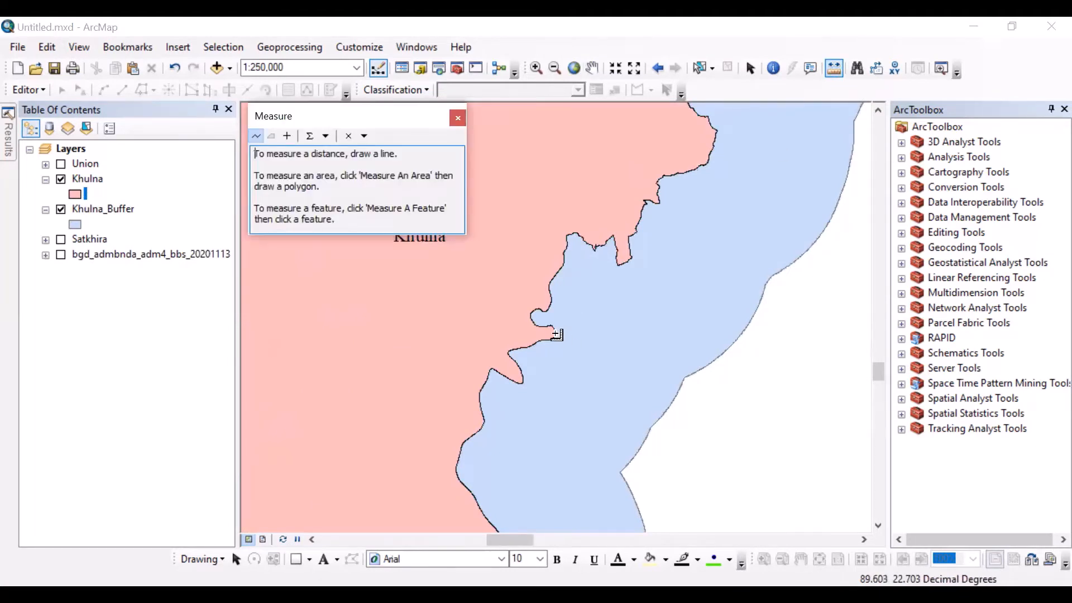
pyautogui.click(556, 335)
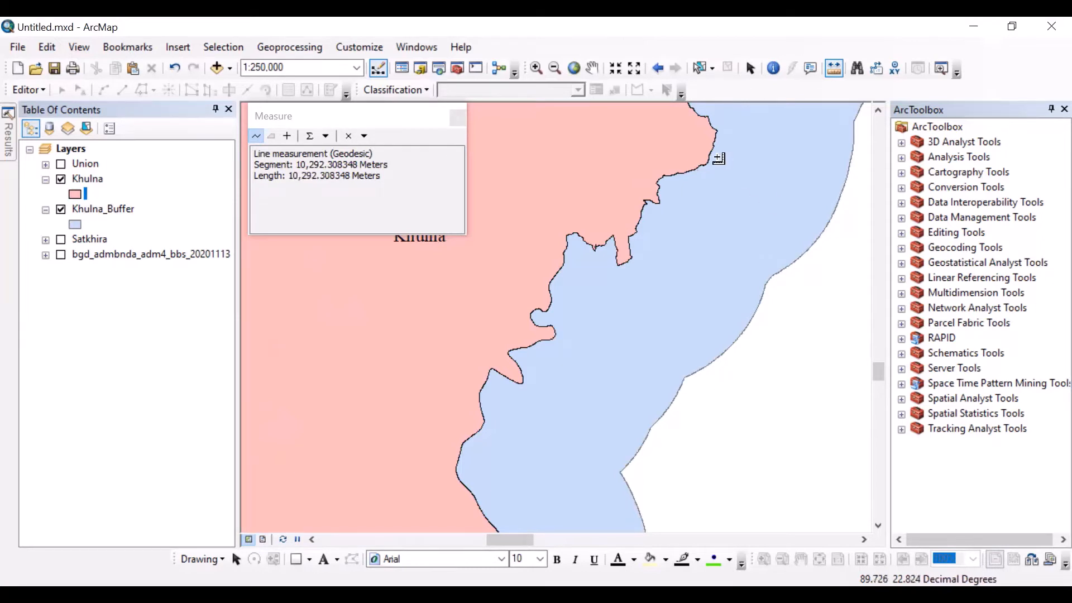
# Step: Measure the buffer's width again farther north along Khulna's eastern boundary
pyautogui.moveTo(614, 180); pyautogui.dragTo(557, 395)
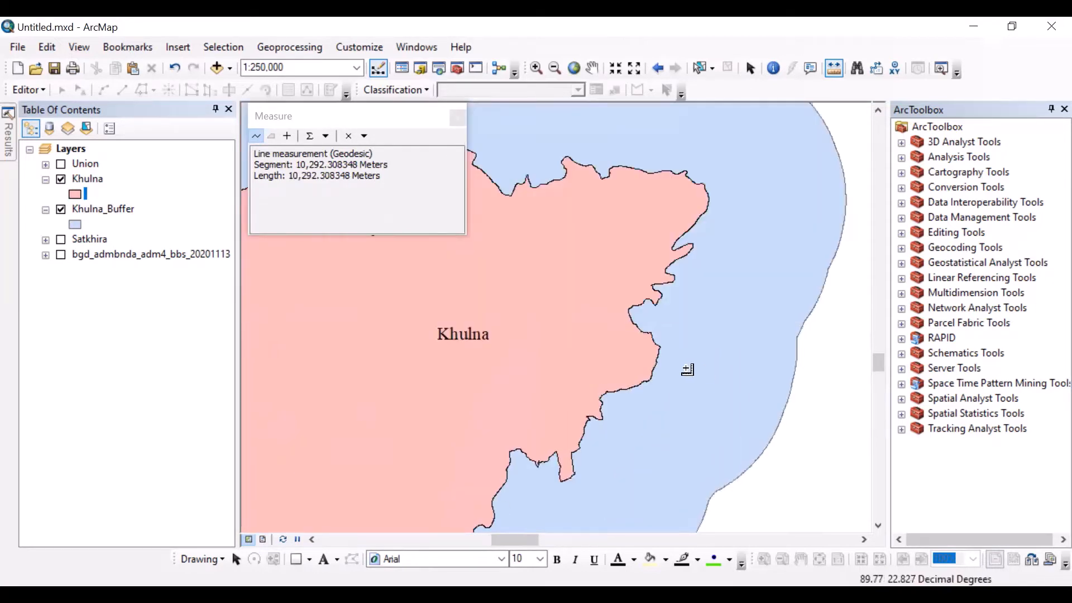
pyautogui.click(657, 363)
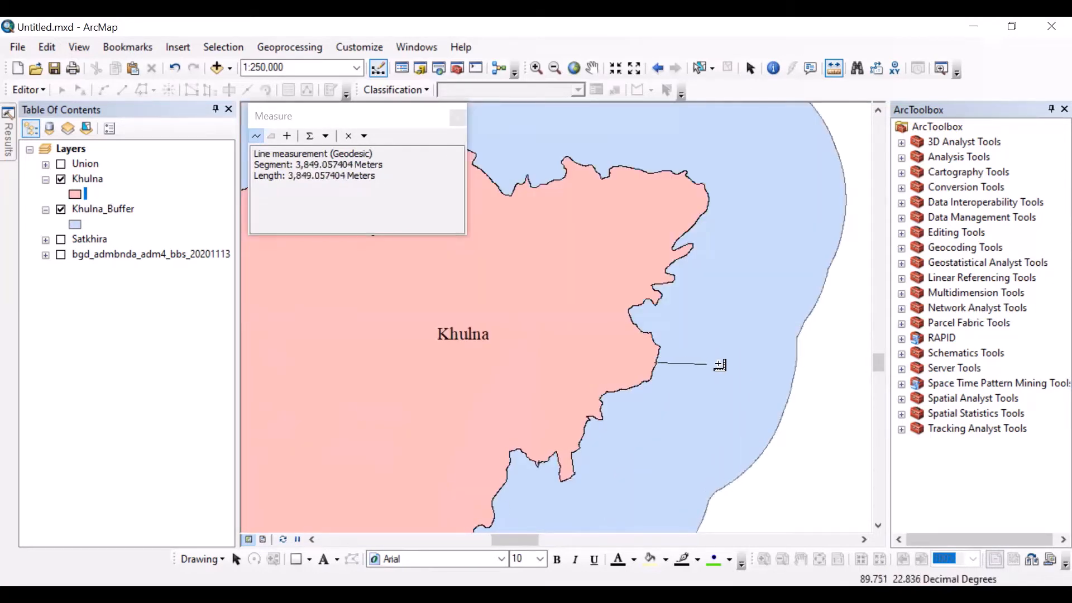
pyautogui.click(783, 372)
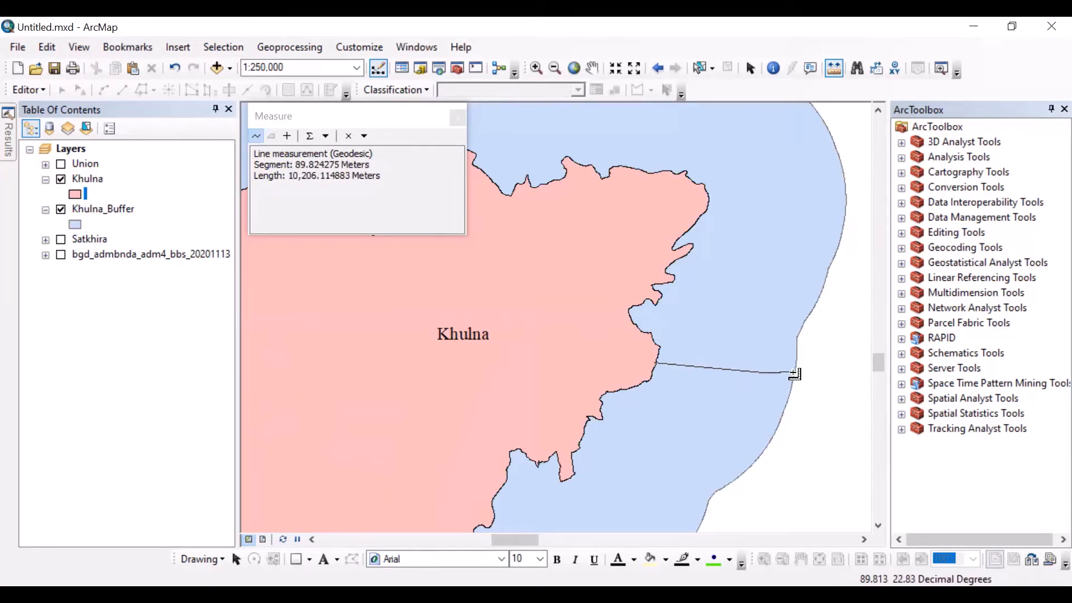
# Step: Finish the eastern width measurement, and measure the buffer's width from Khulna's western boundary to the buffer's outer edge
pyautogui.doubleClick(795, 373)
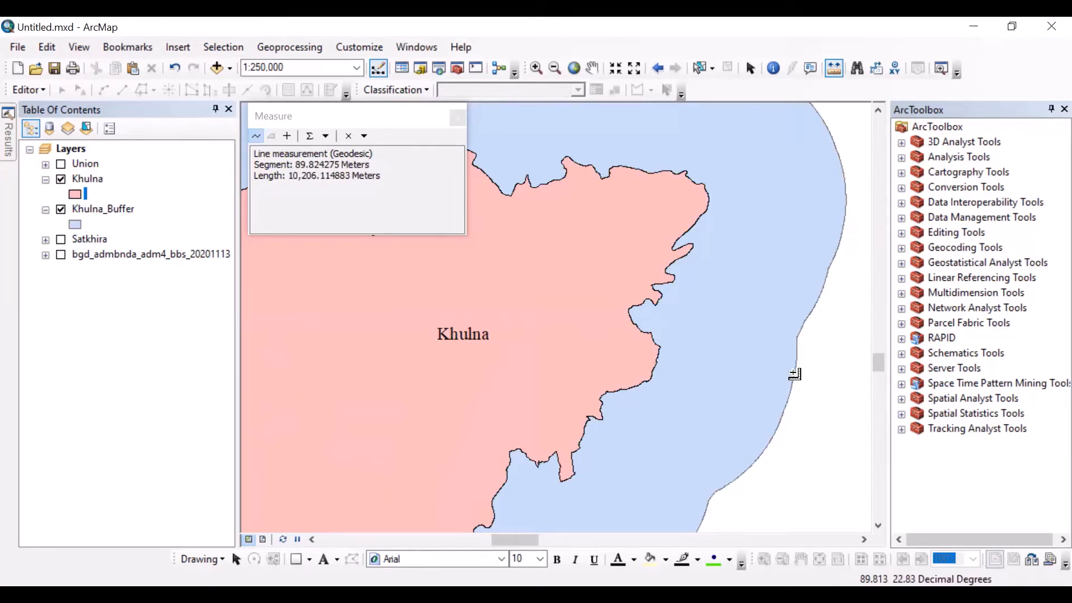
pyautogui.click(455, 116)
pyautogui.scroll(-3, 587, 279)
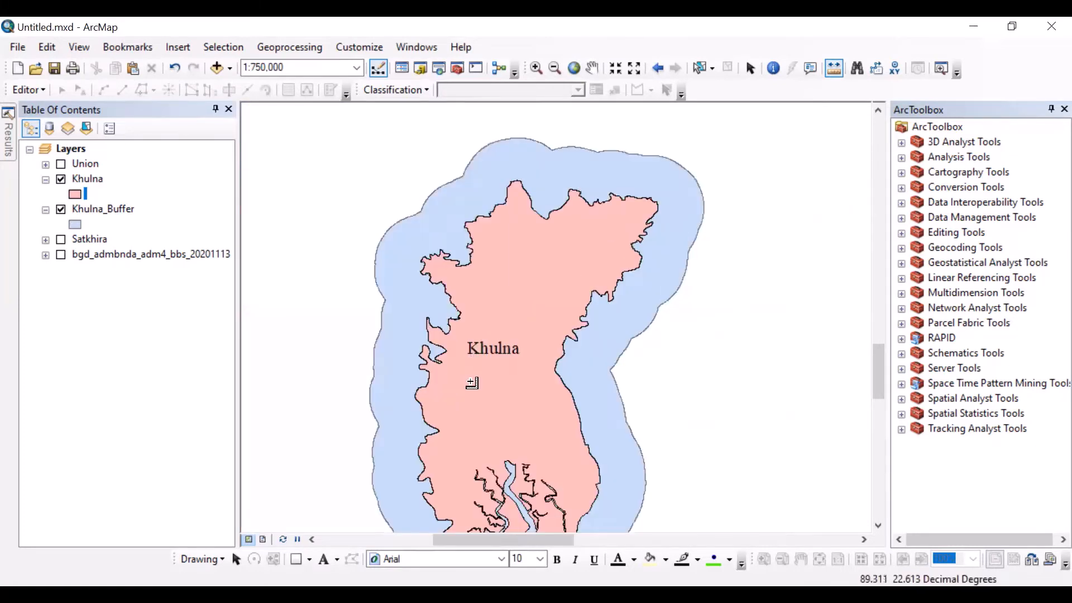
pyautogui.moveTo(472, 383); pyautogui.dragTo(485, 369)
pyautogui.scroll(1, 485, 368)
pyautogui.scroll(2, 412, 386)
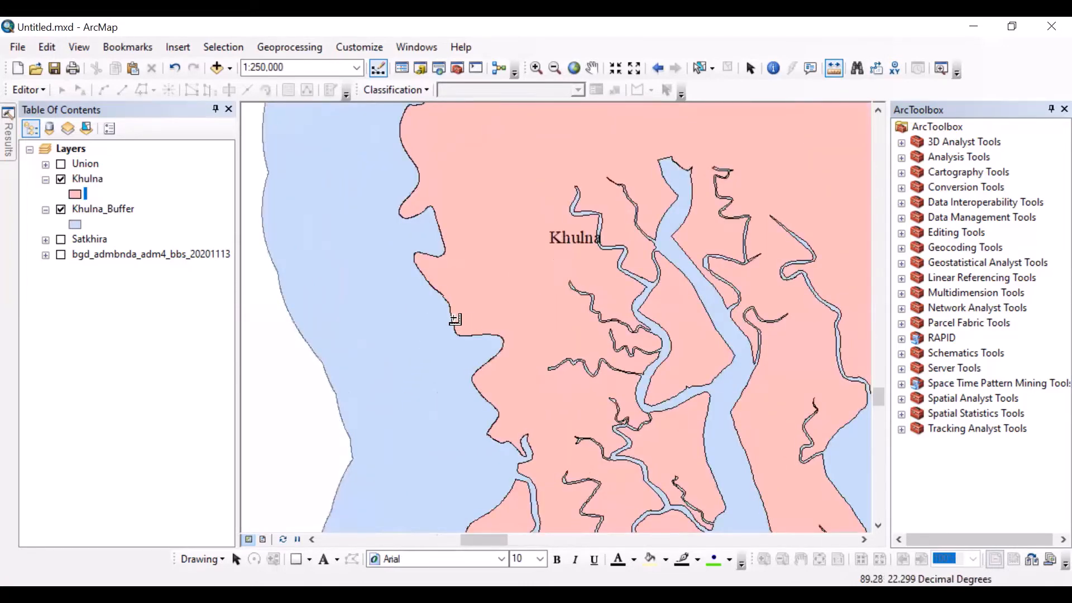
pyautogui.moveTo(347, 328); pyautogui.dragTo(441, 330)
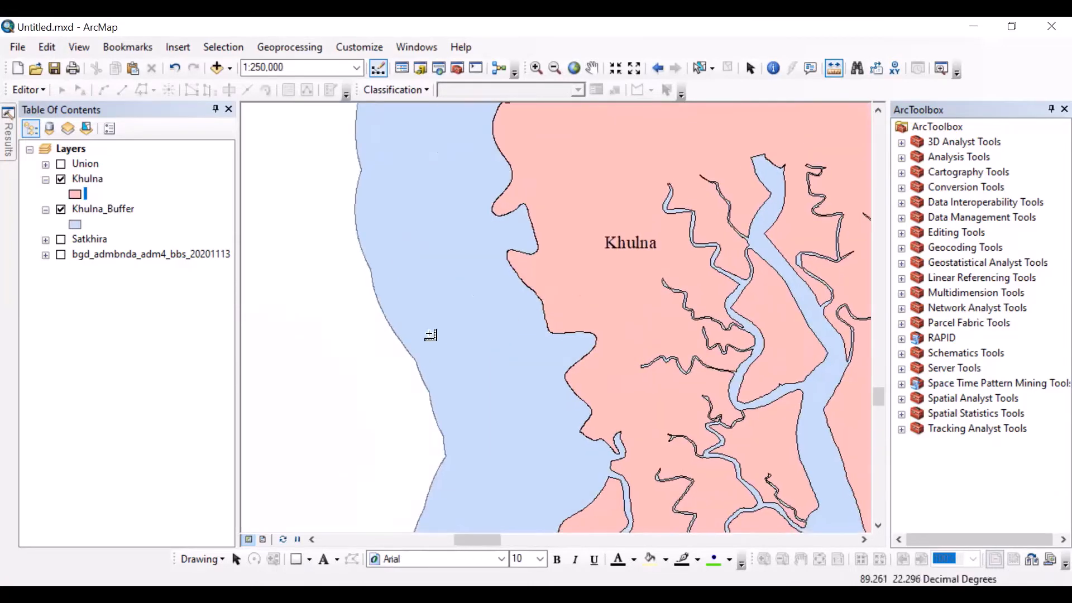
pyautogui.scroll(1, 491, 320)
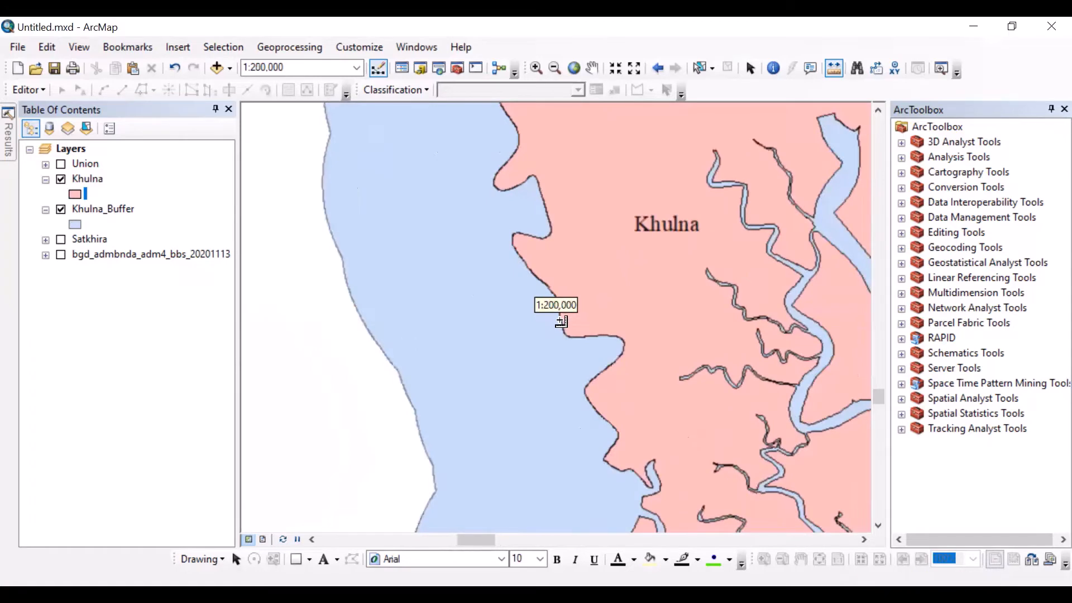
pyautogui.click(561, 322)
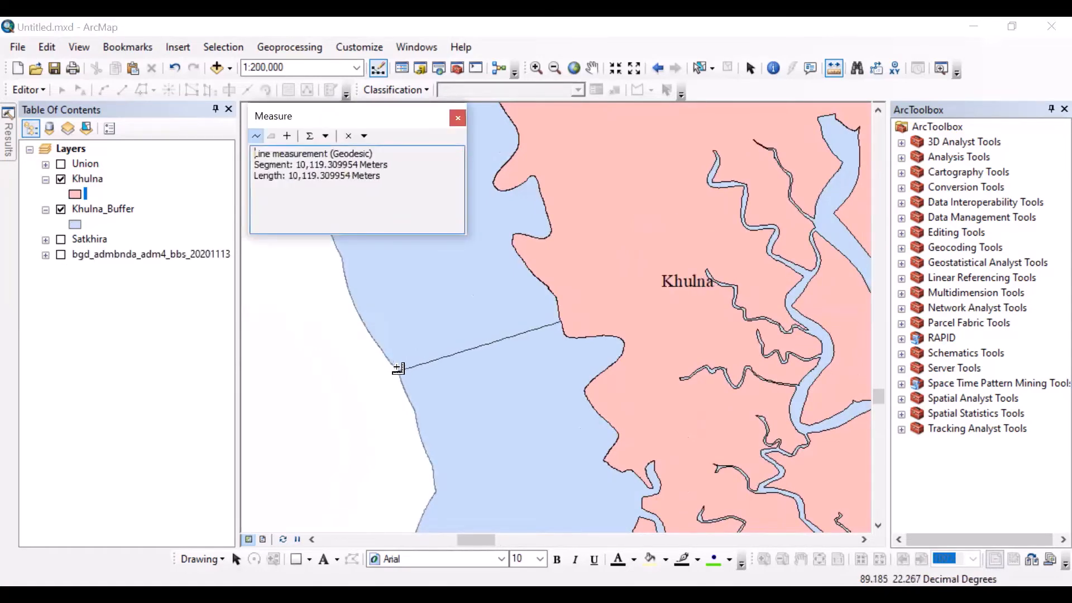
pyautogui.click(461, 116)
# Step: Hide the Khulna and Khulna_Buffer layers and collapse their legends in the layer list
pyautogui.scroll(-4, 536, 298)
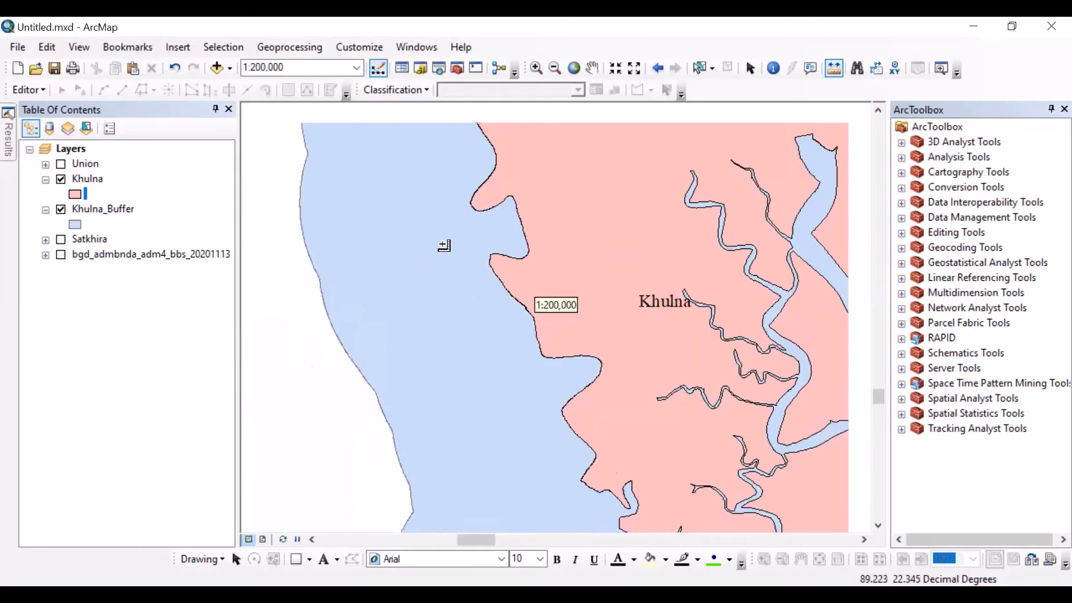
pyautogui.click(573, 68)
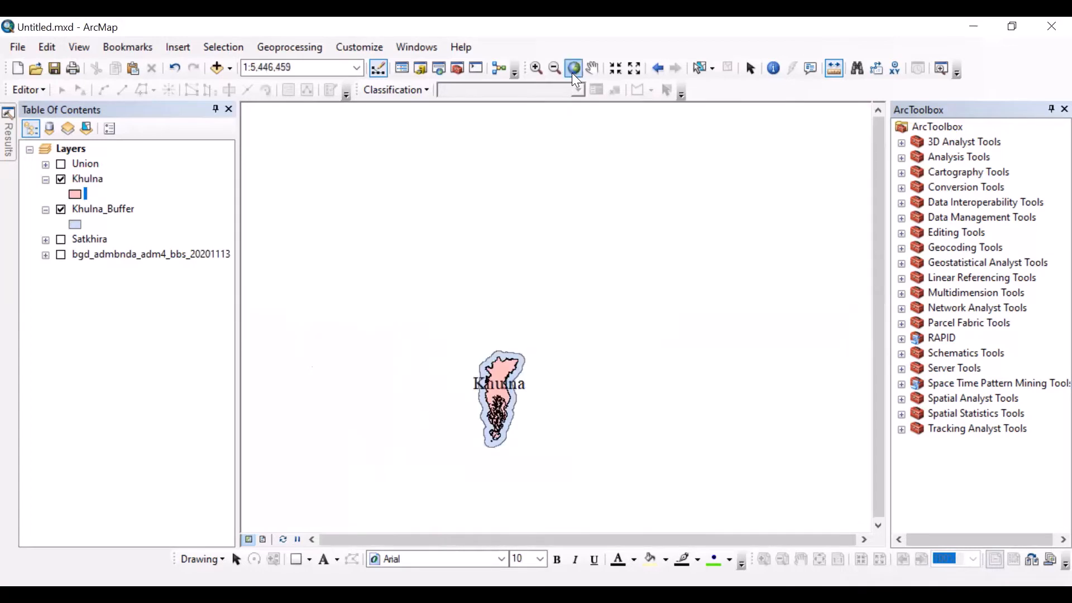
pyautogui.click(536, 68)
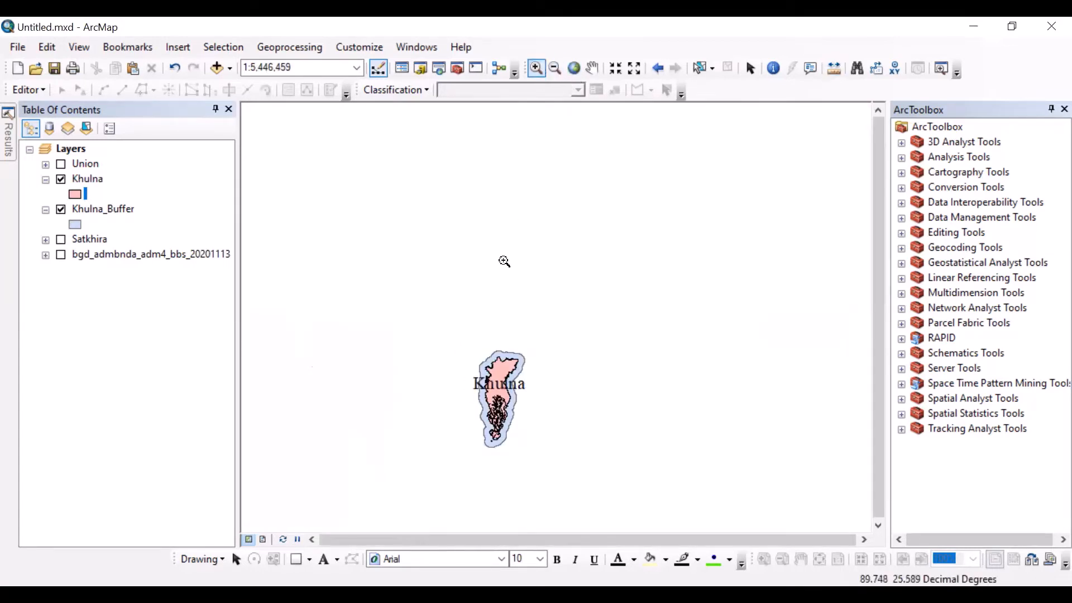
pyautogui.moveTo(464, 330); pyautogui.dragTo(552, 470)
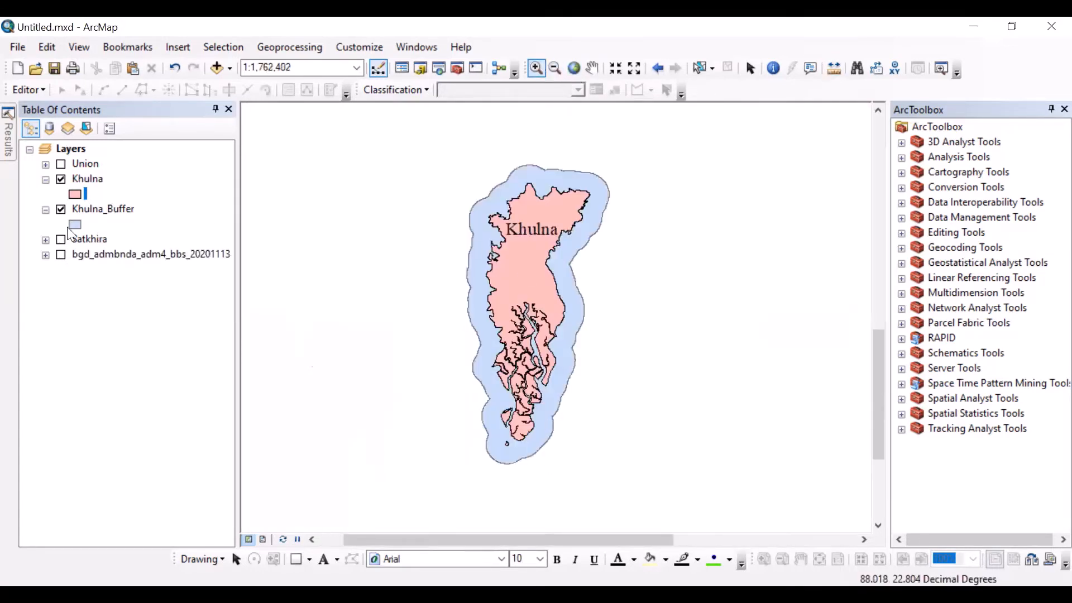
pyautogui.click(282, 44)
pyautogui.click(303, 82)
pyautogui.click(62, 178)
pyautogui.click(61, 209)
pyautogui.click(46, 179)
pyautogui.click(46, 193)
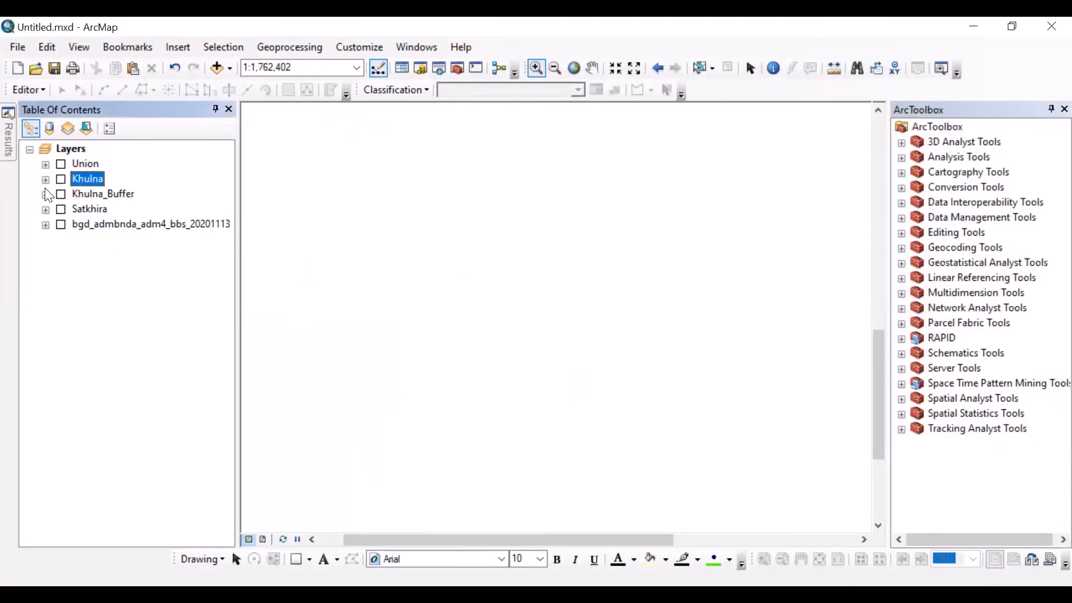
# Step: Show the bgd_admbnda_adm4_bbs_20201113 and Khulna layers, and give Khulna the Hollow symbol
pyautogui.click(61, 224)
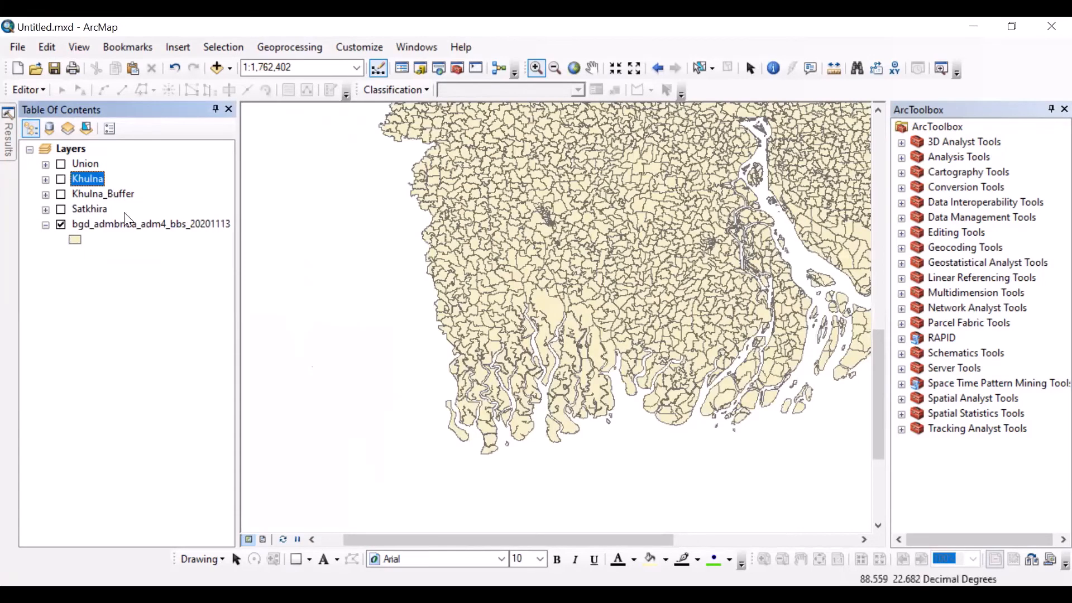
pyautogui.click(62, 179)
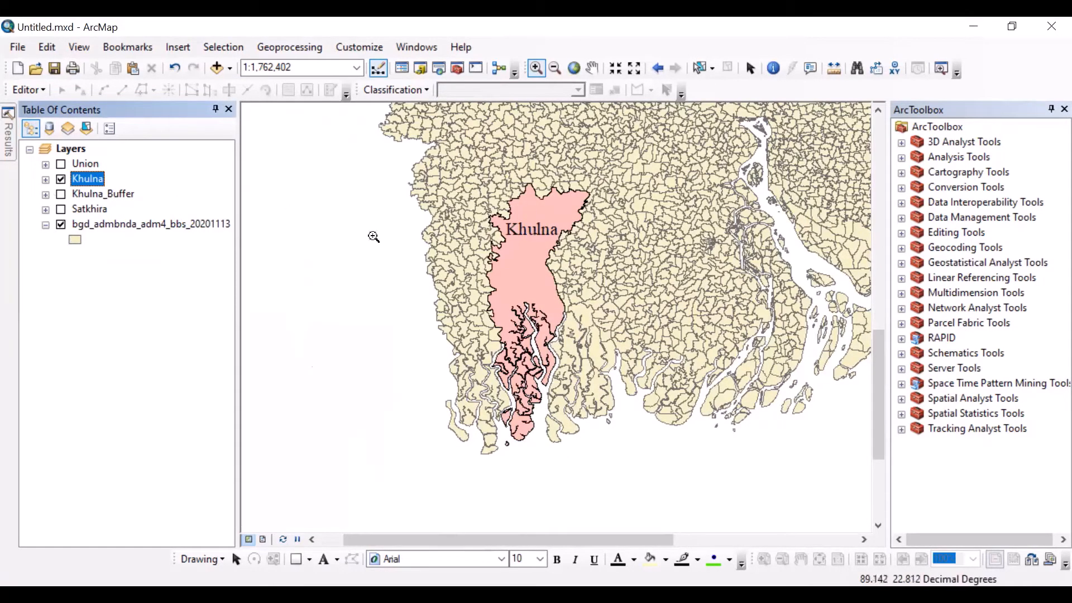
pyautogui.click(46, 180)
pyautogui.click(73, 195)
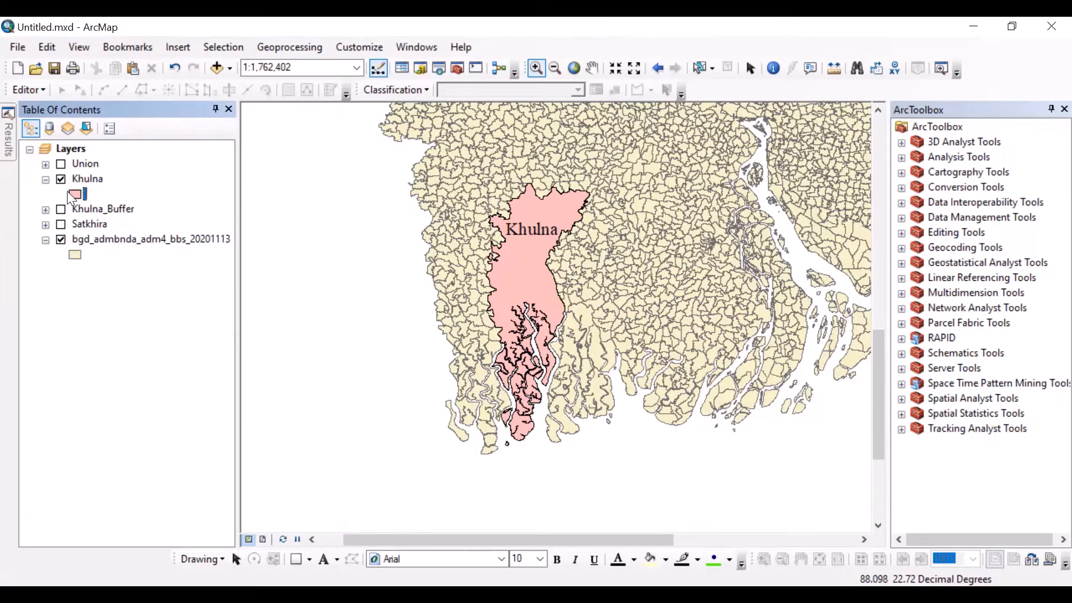
pyautogui.doubleClick(77, 195)
pyautogui.click(307, 285)
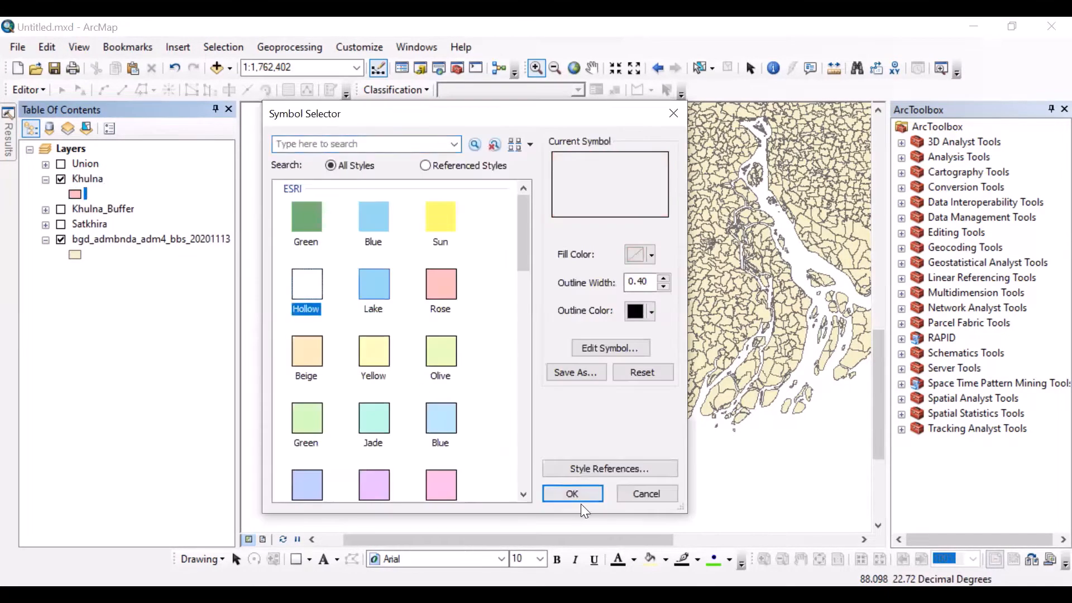
pyautogui.click(582, 487)
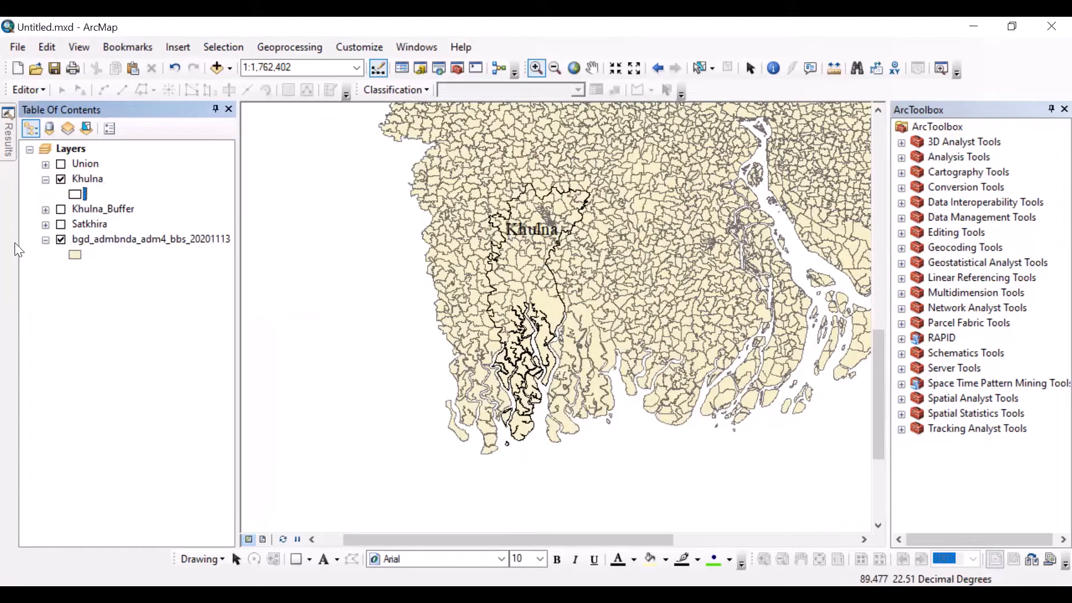
# Step: Set the outline color of the Khulna layer's symbol to bright red
pyautogui.doubleClick(78, 193)
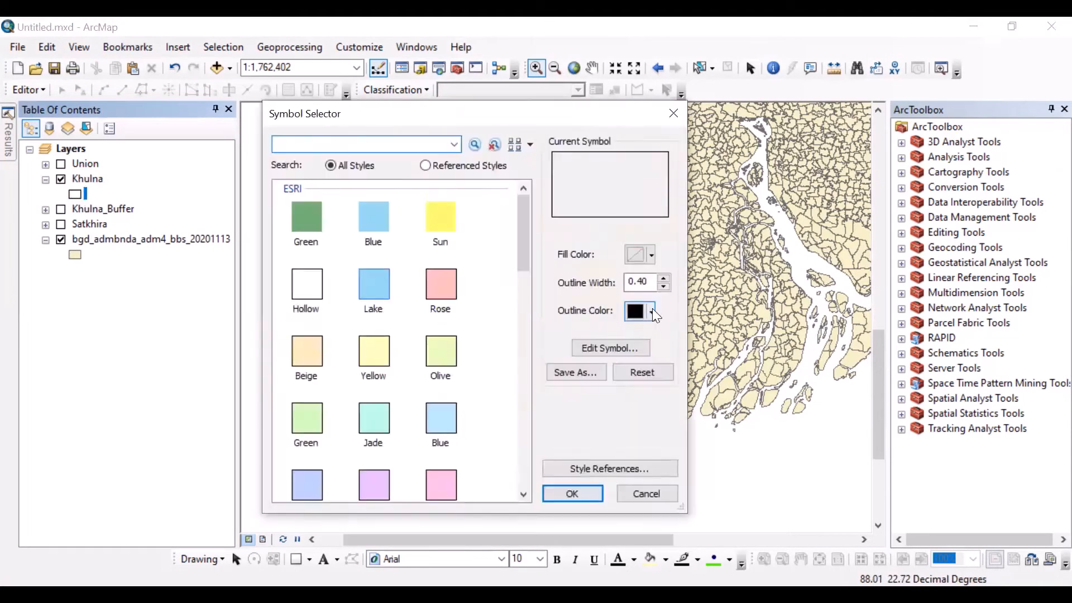
pyautogui.click(651, 312)
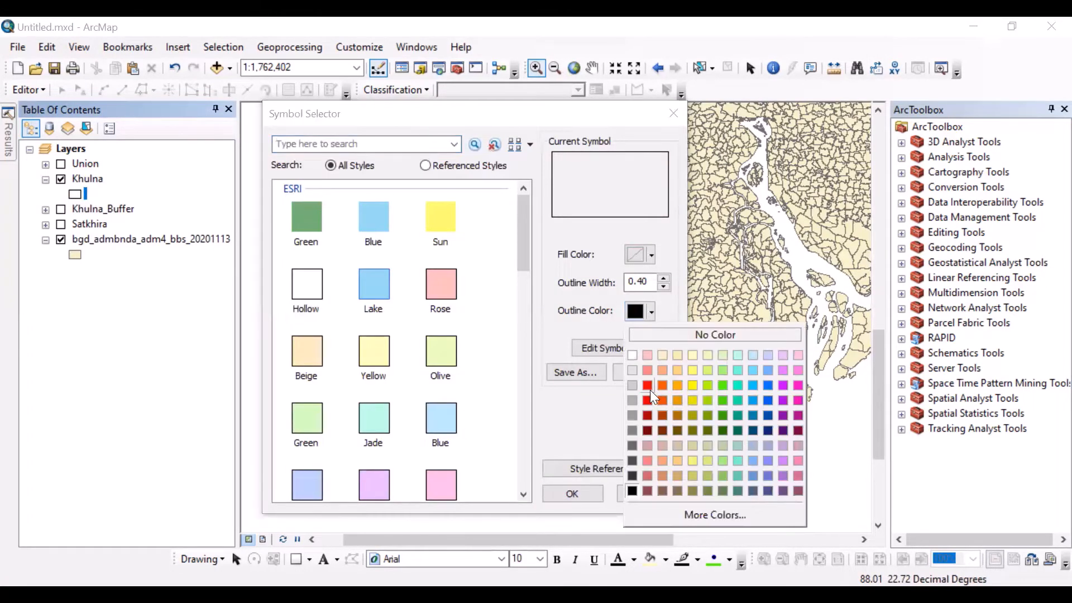
pyautogui.click(647, 385)
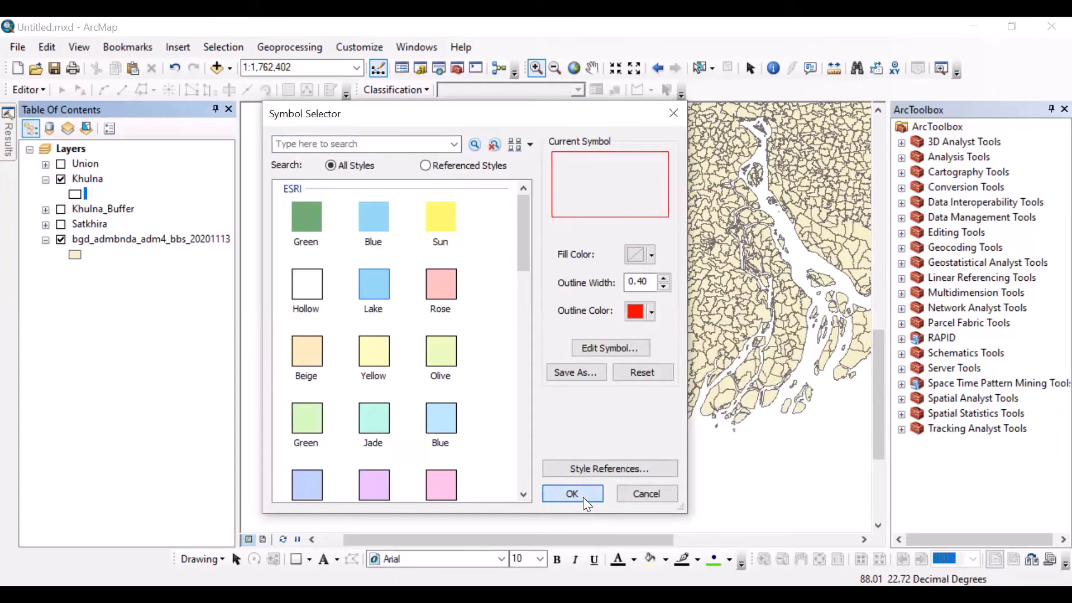
pyautogui.click(583, 497)
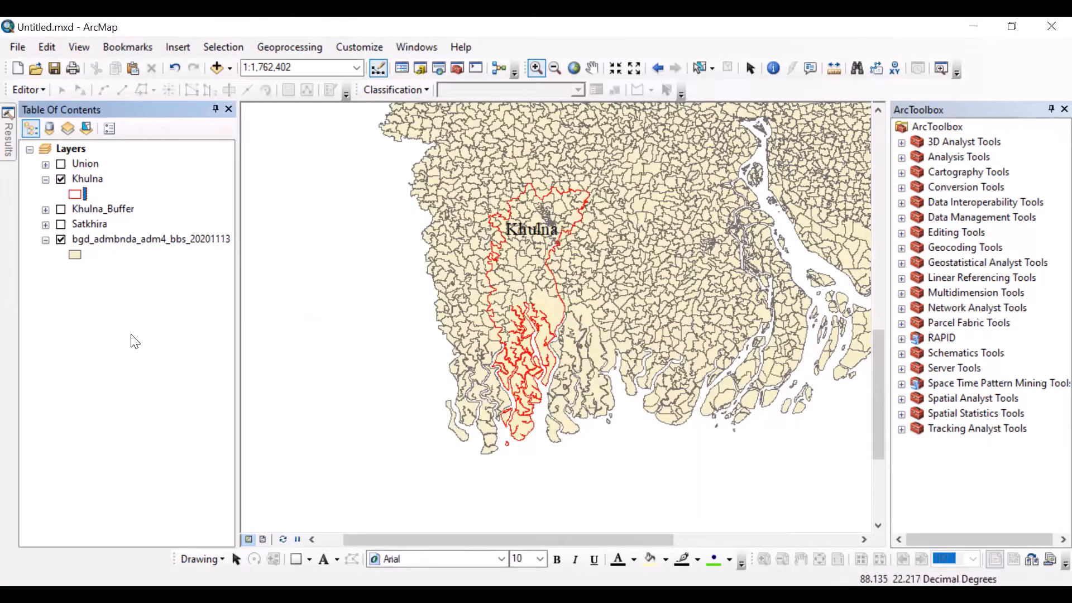
# Step: Clip bgd_admbnda_adm4_bbs_20201113 with Khulna as the clip features, keeping the default output feature class
pyautogui.scroll(1, 532, 203)
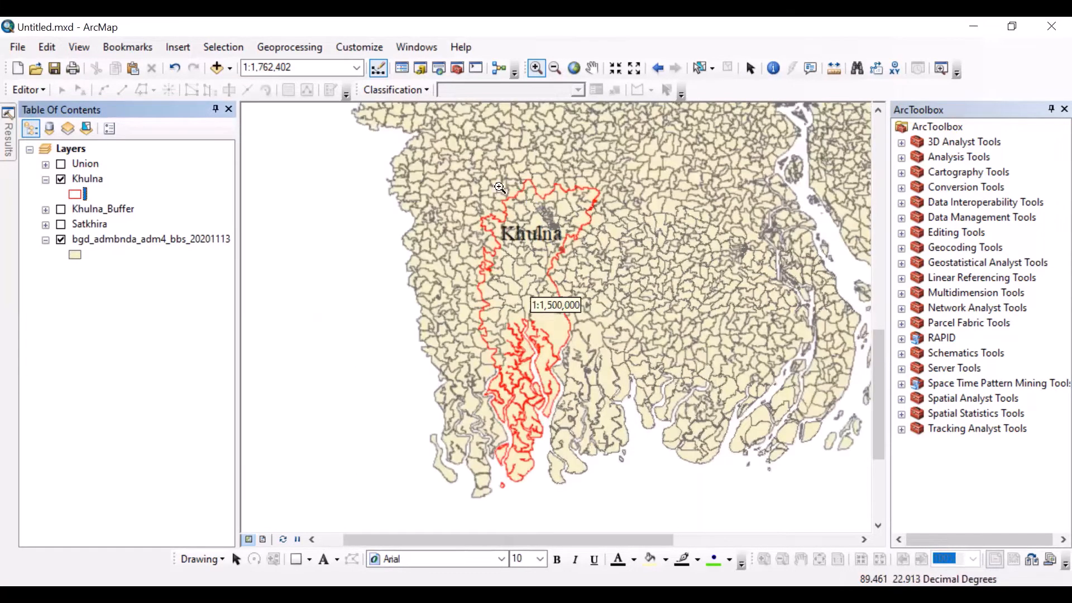
pyautogui.scroll(3, 529, 178)
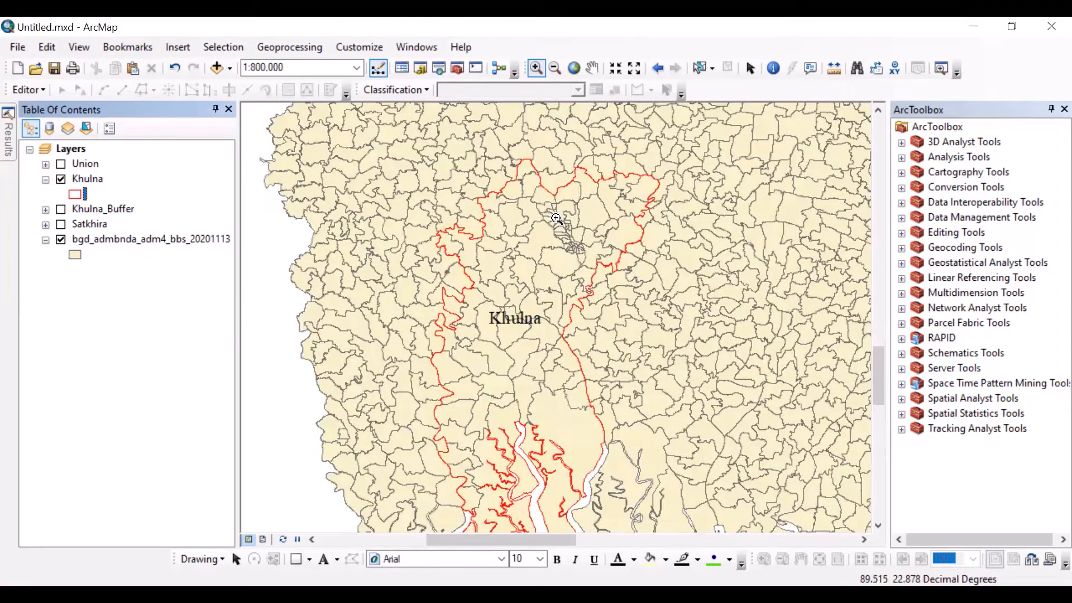
pyautogui.scroll(1, 580, 224)
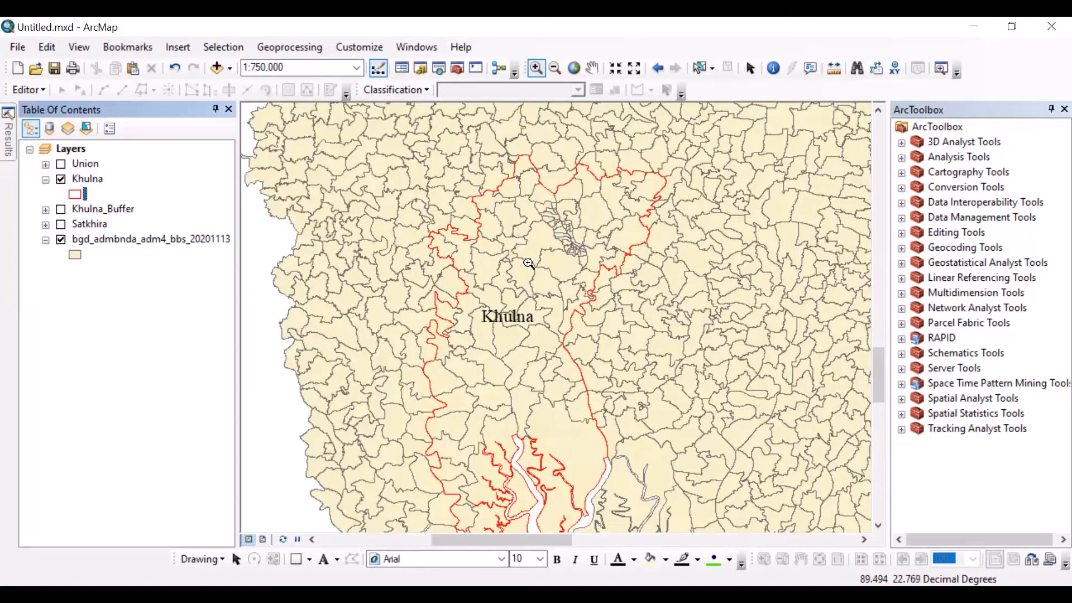
pyautogui.scroll(-3, 503, 275)
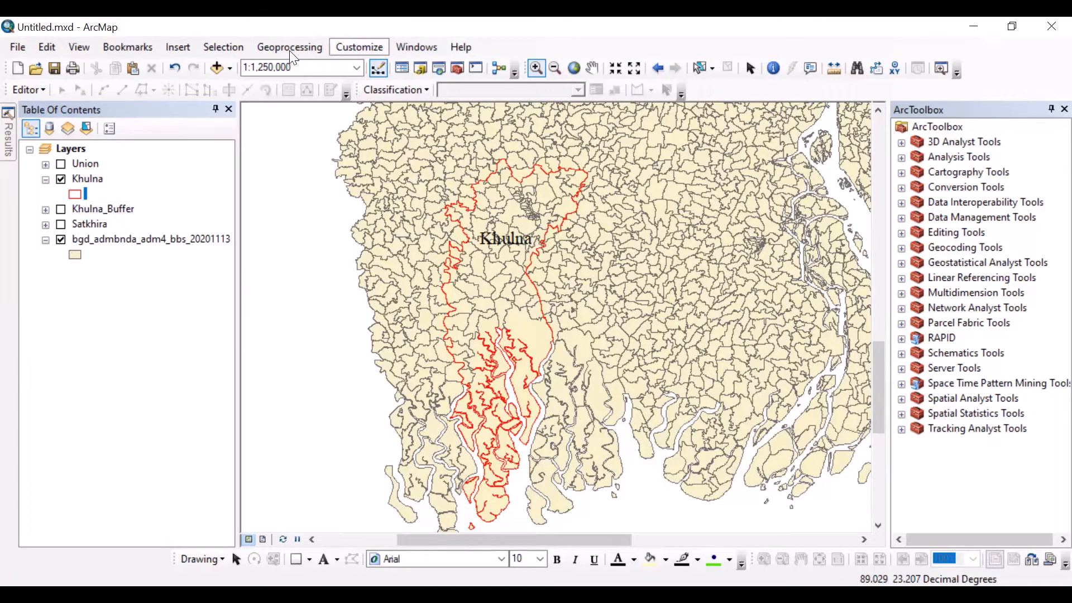
pyautogui.click(290, 47)
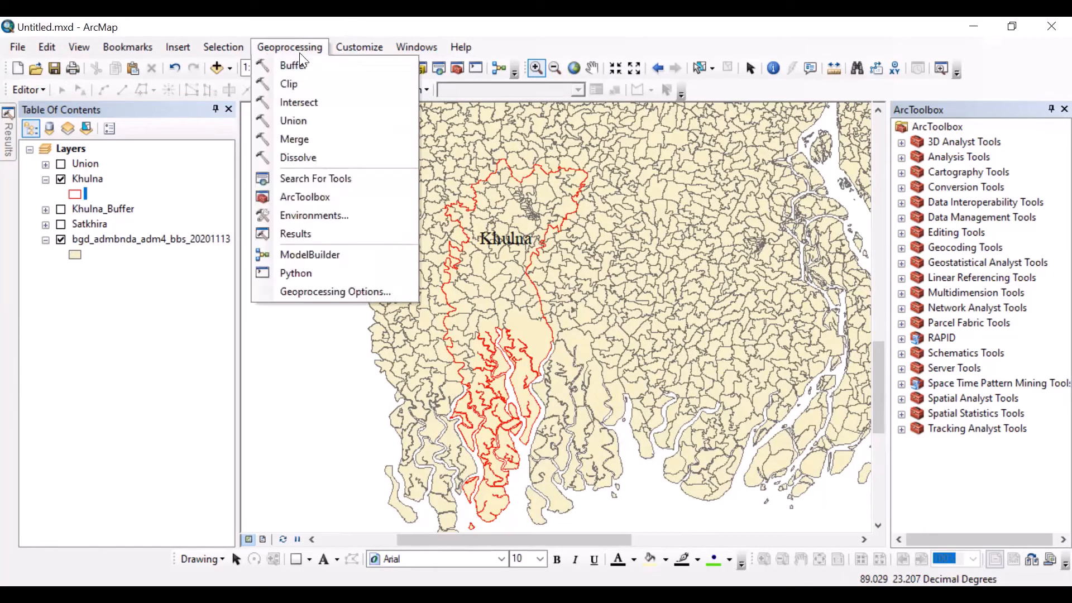
pyautogui.click(301, 85)
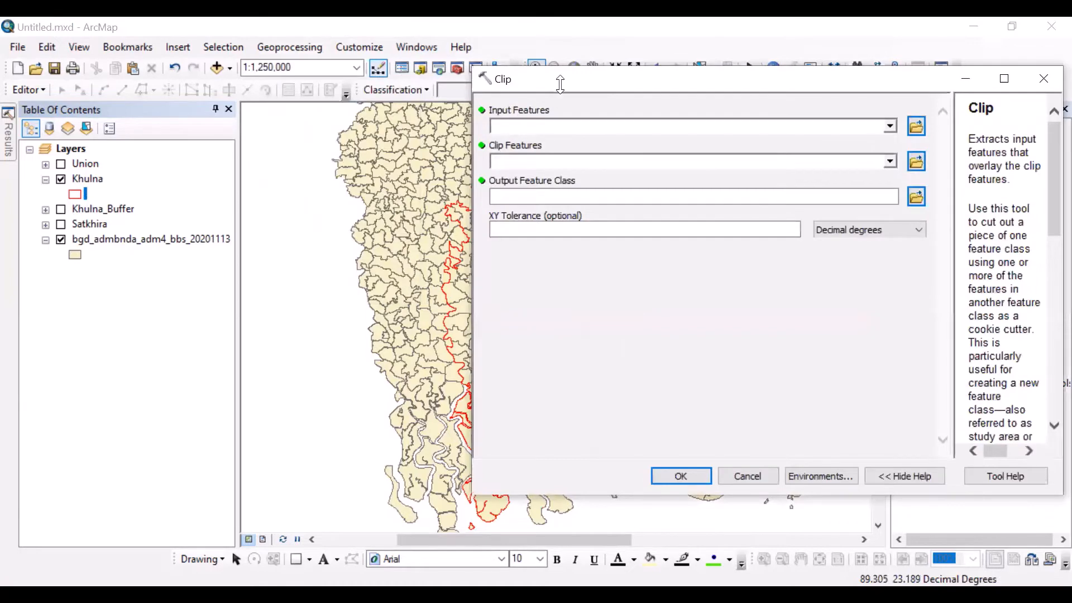
pyautogui.moveTo(506, 101); pyautogui.dragTo(395, 105)
pyautogui.click(779, 132)
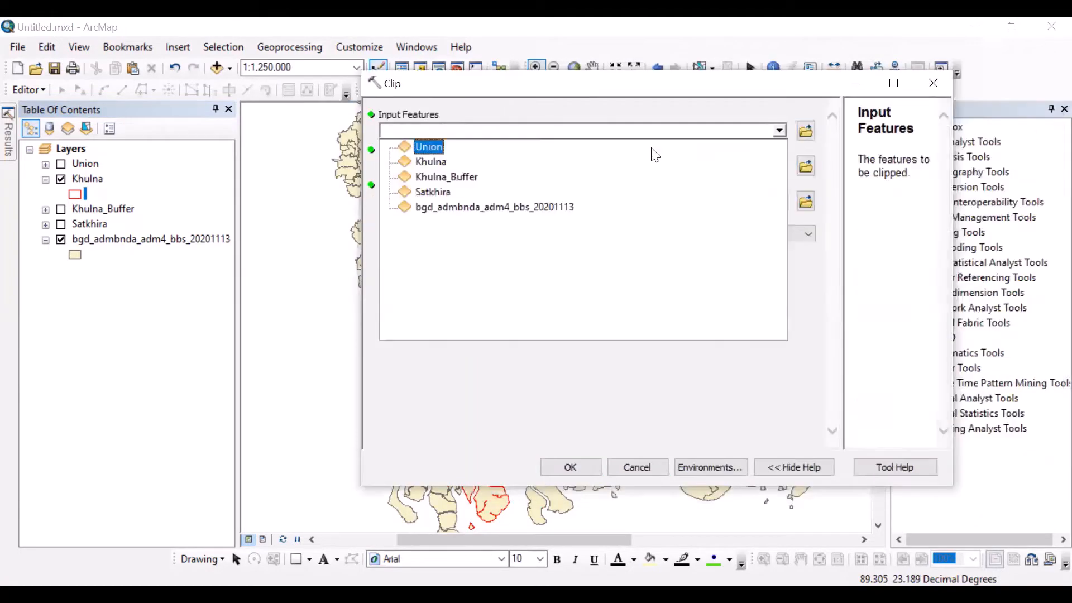
pyautogui.click(499, 213)
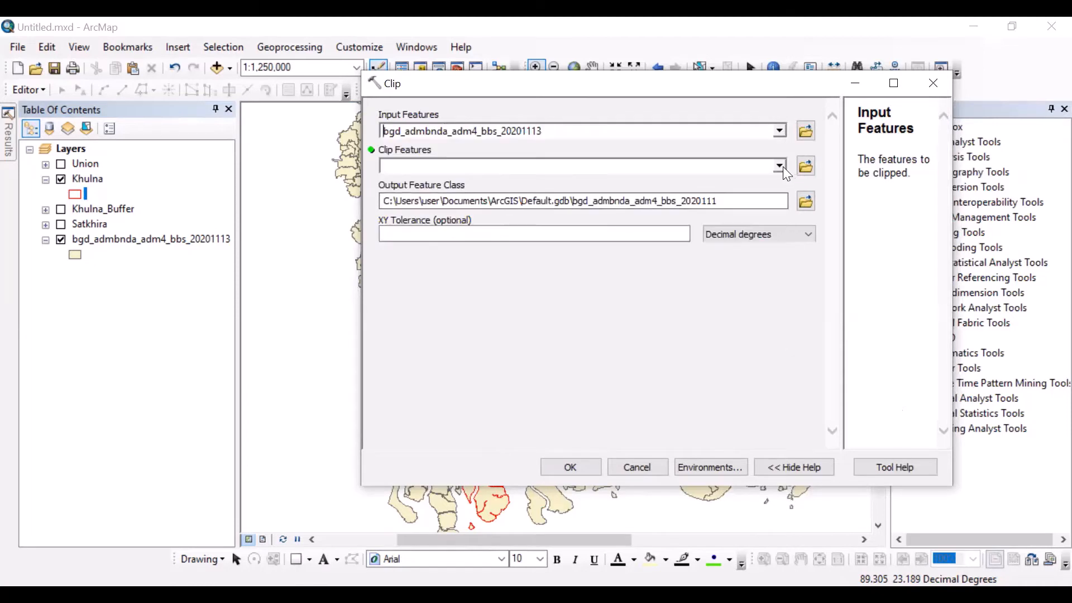
pyautogui.click(780, 166)
pyautogui.click(445, 198)
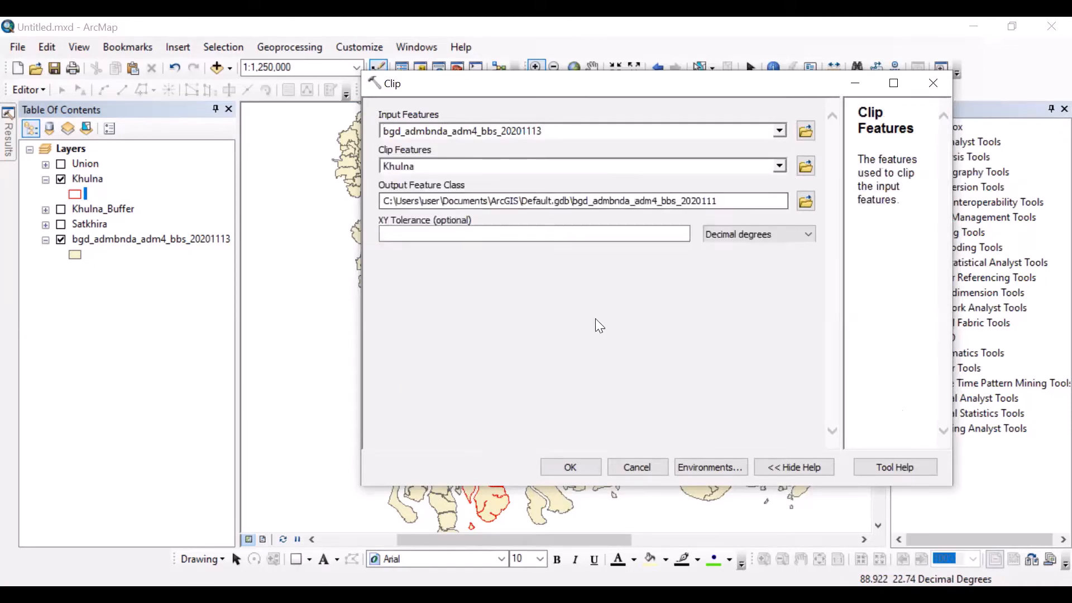
pyautogui.click(590, 475)
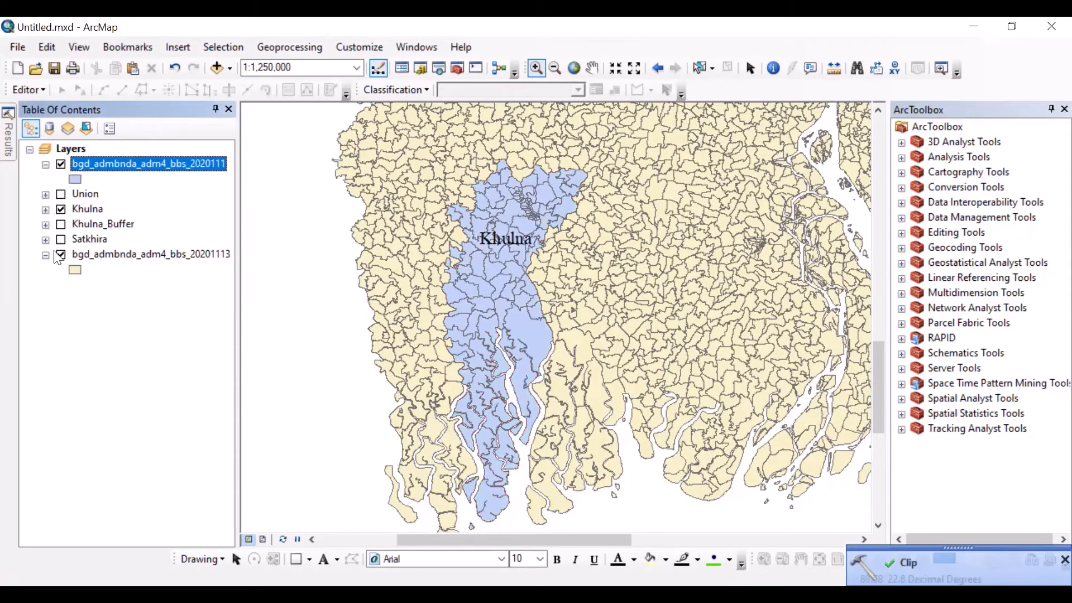
# Step: Hide the original bgd_admbnda_adm4_bbs_20201113 and Khulna layers so only the clipped layer is displayed
pyautogui.click(61, 255)
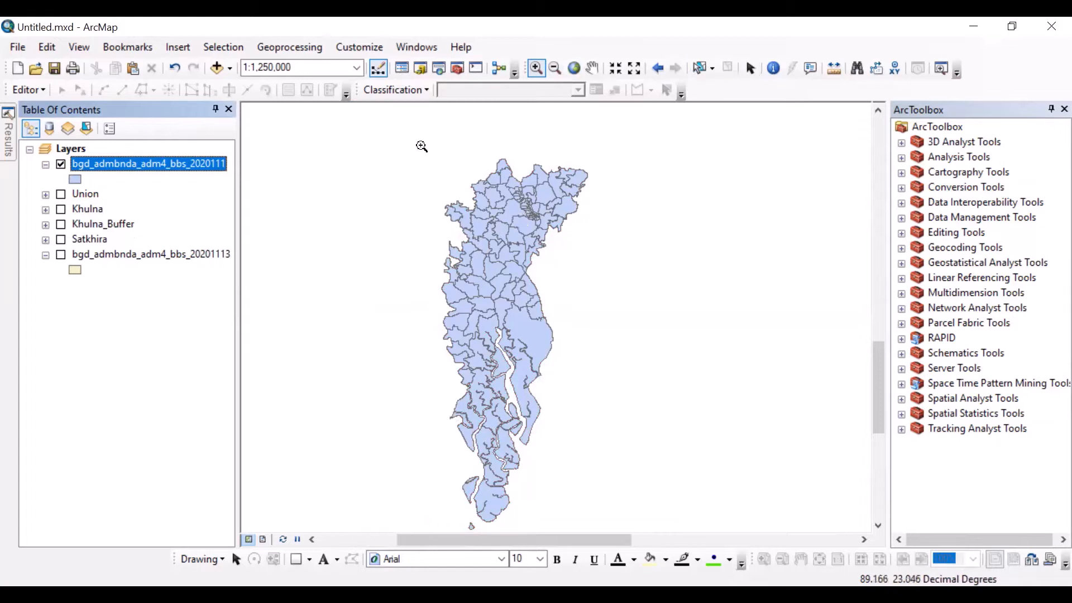
pyautogui.moveTo(420, 146); pyautogui.dragTo(601, 524)
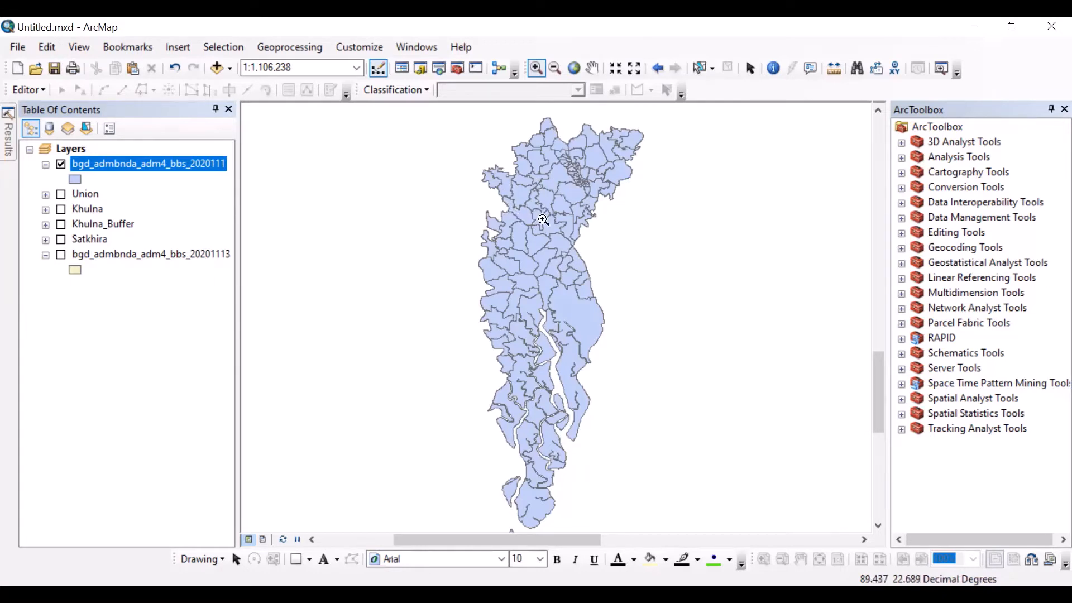
# Step: Review the attribute table of the clipped bgd_admbnda_adm4_bbs_2020111 layer and close it
pyautogui.rightClick(129, 171)
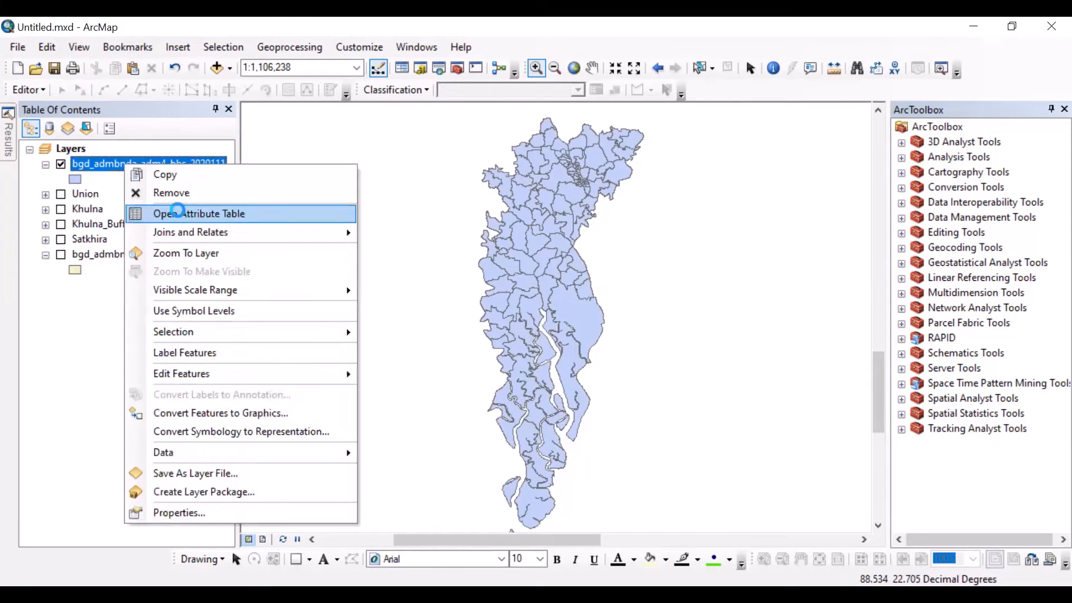
pyautogui.click(181, 216)
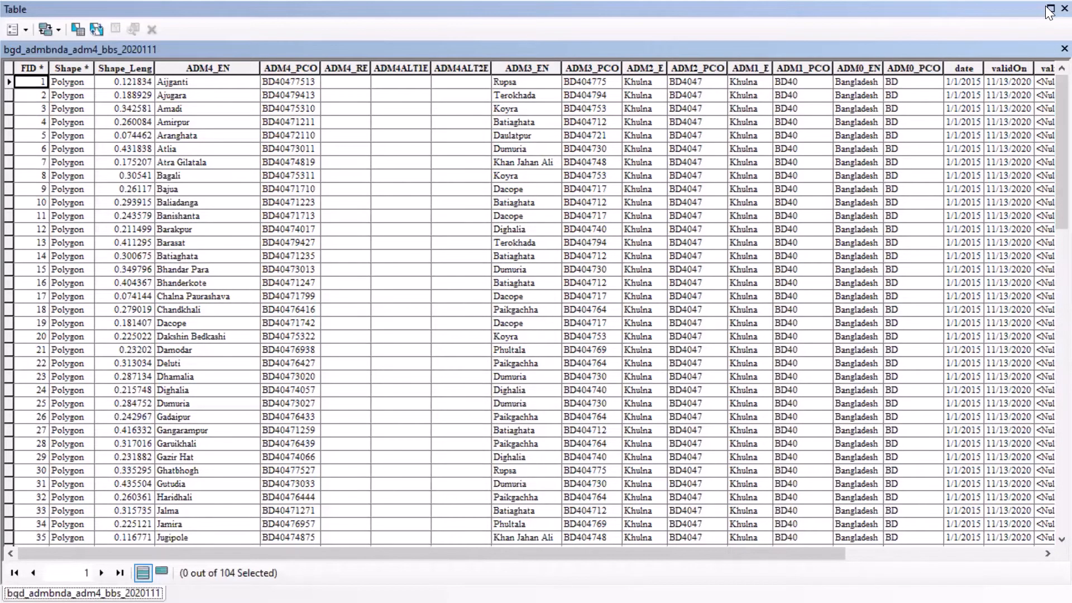
pyautogui.click(1064, 8)
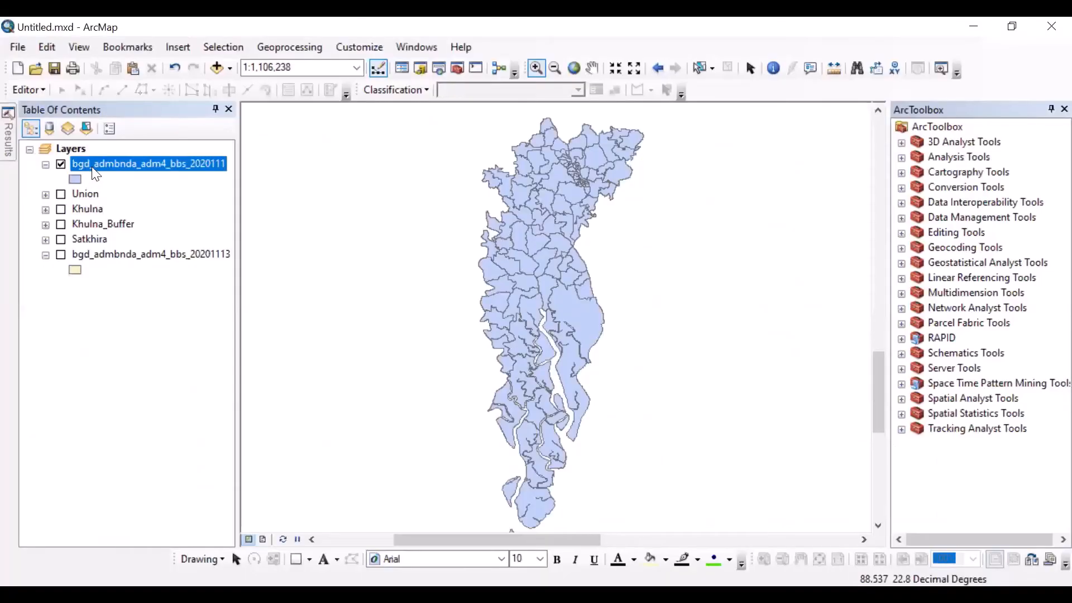
# Step: Open the attribute table of the clipped bgd_admbnda_adm4_bbs_2020111 layer, widen ADM1_EN and ADM2_EN, and select the ADM2_EN column
pyautogui.rightClick(93, 168)
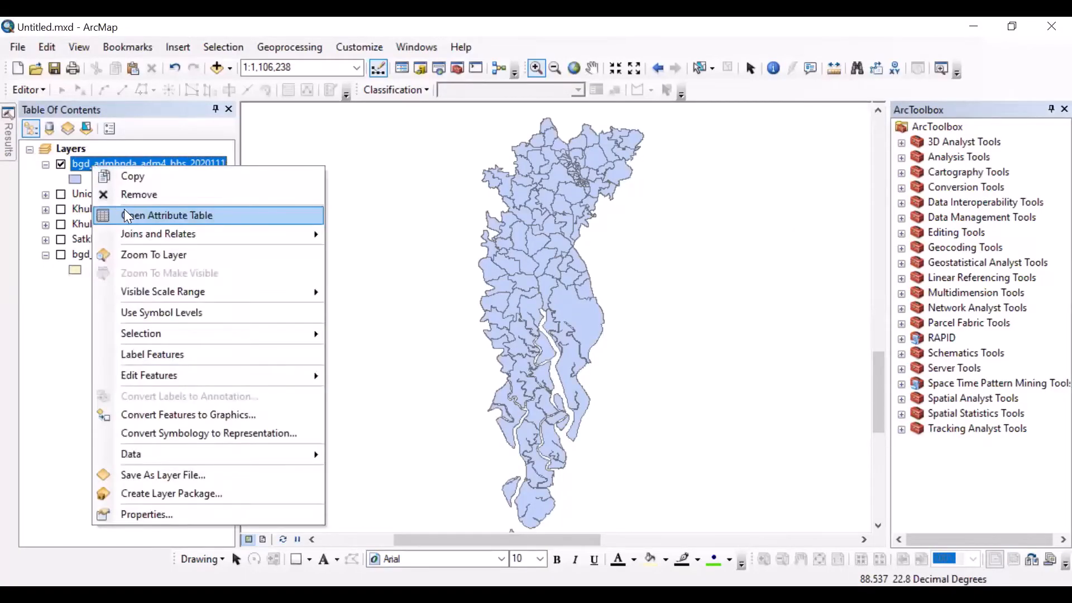
pyautogui.click(128, 216)
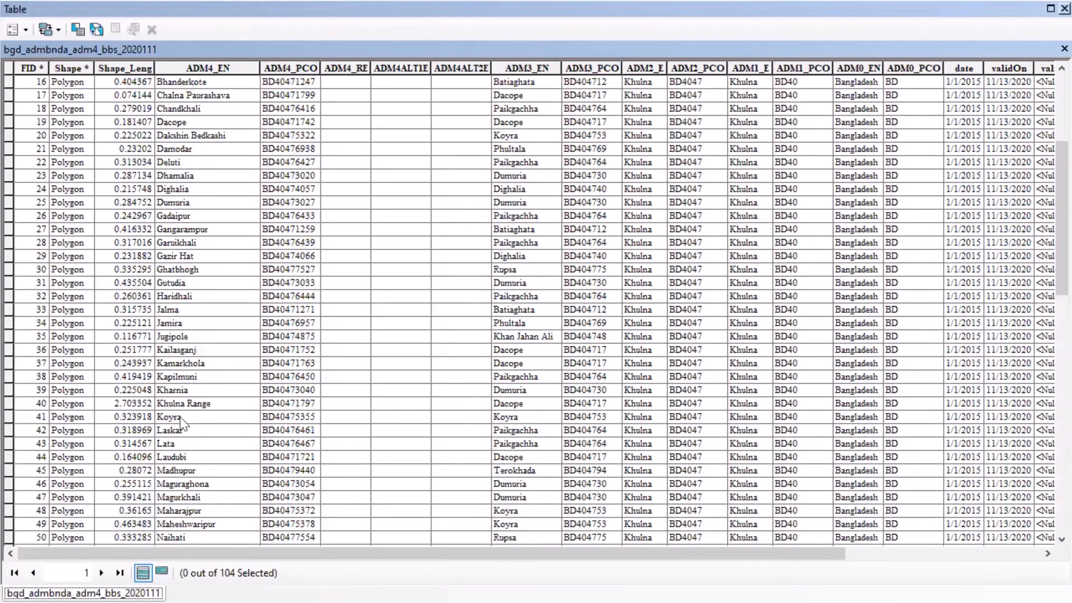
pyautogui.scroll(5, 179, 417)
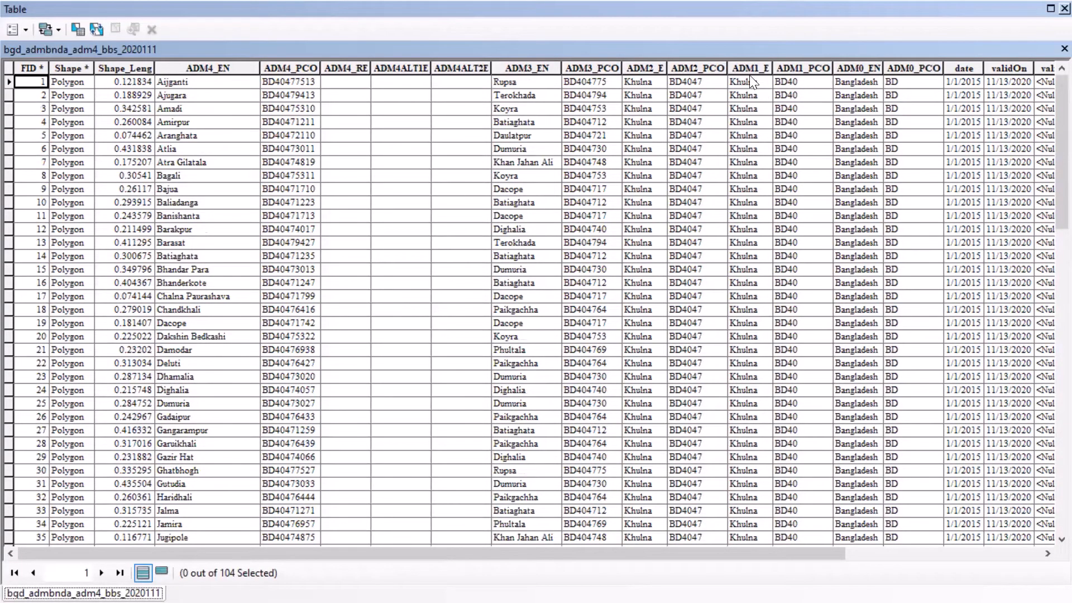
pyautogui.moveTo(773, 67); pyautogui.dragTo(813, 68)
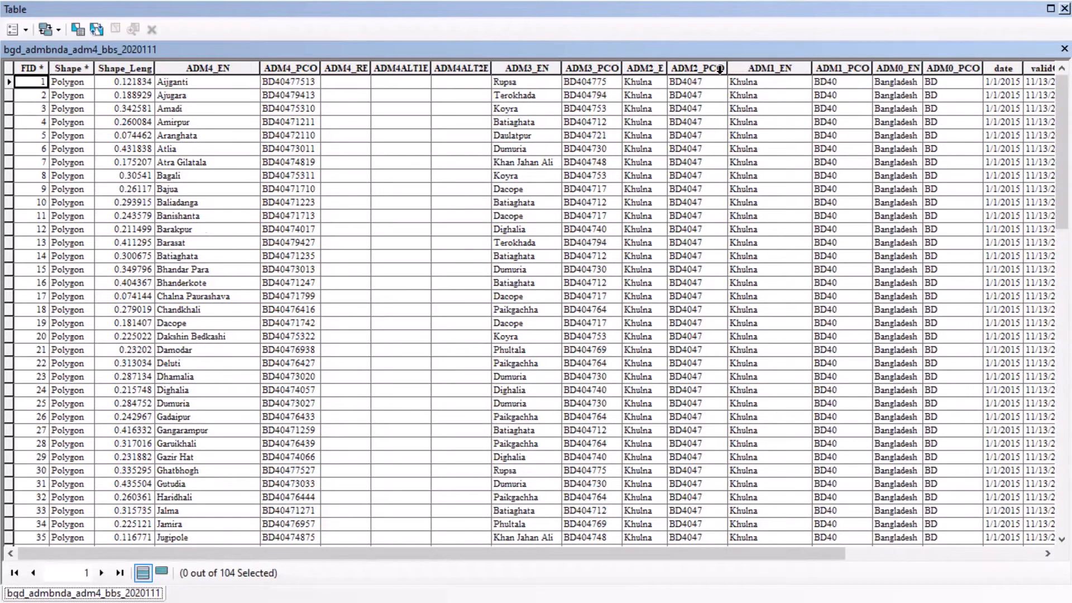
pyautogui.moveTo(668, 68); pyautogui.dragTo(708, 72)
pyautogui.click(672, 65)
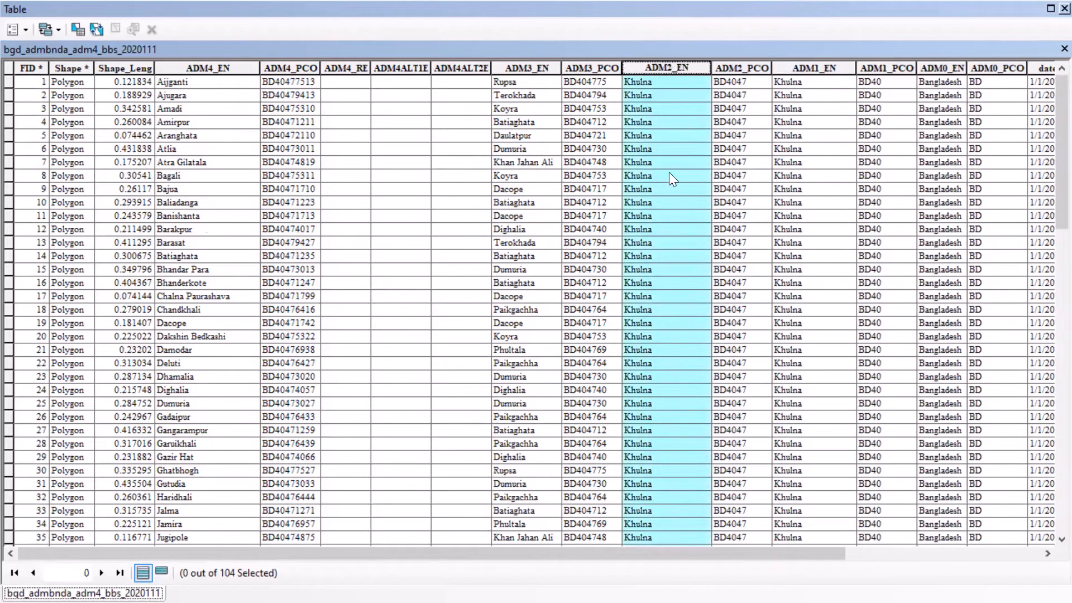
# Step: Check the ADM2_EN values through the clipped layer's records and close the attribute table
pyautogui.scroll(-8, 668, 171)
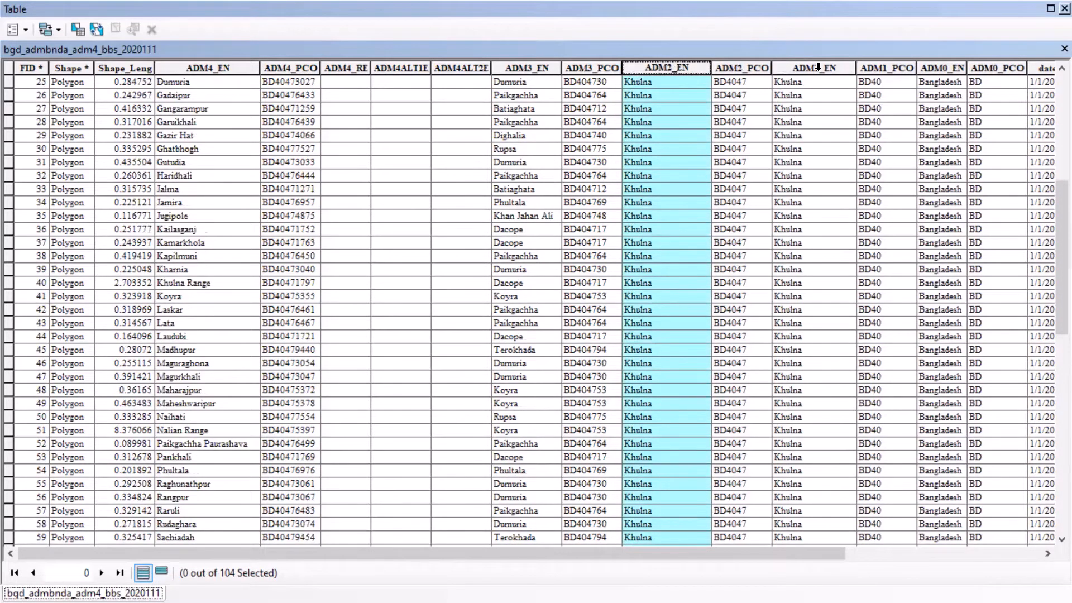
pyautogui.scroll(-9, 818, 67)
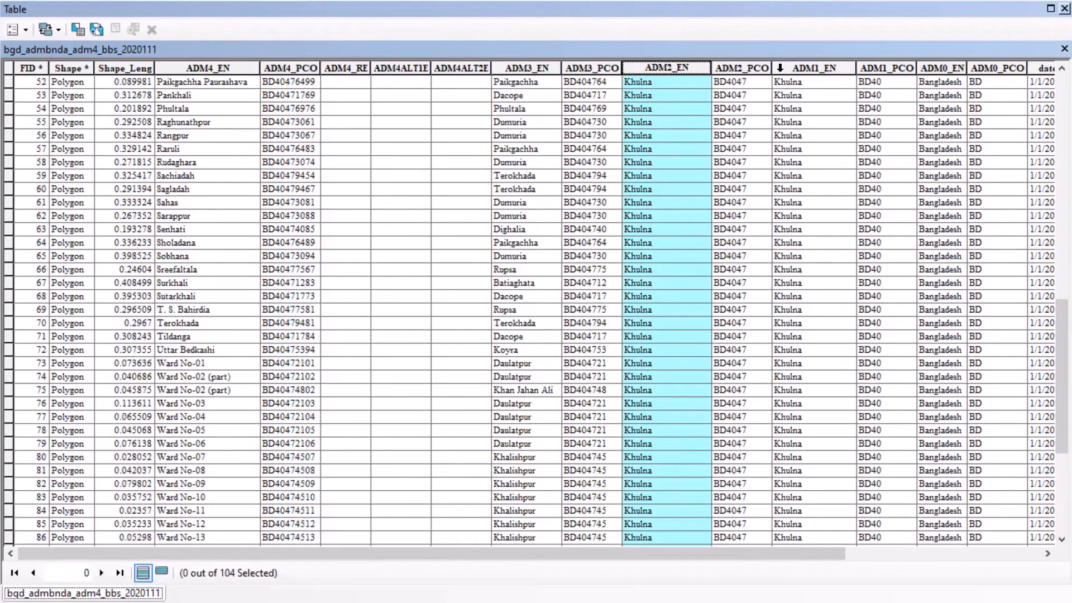
pyautogui.scroll(7, 627, 114)
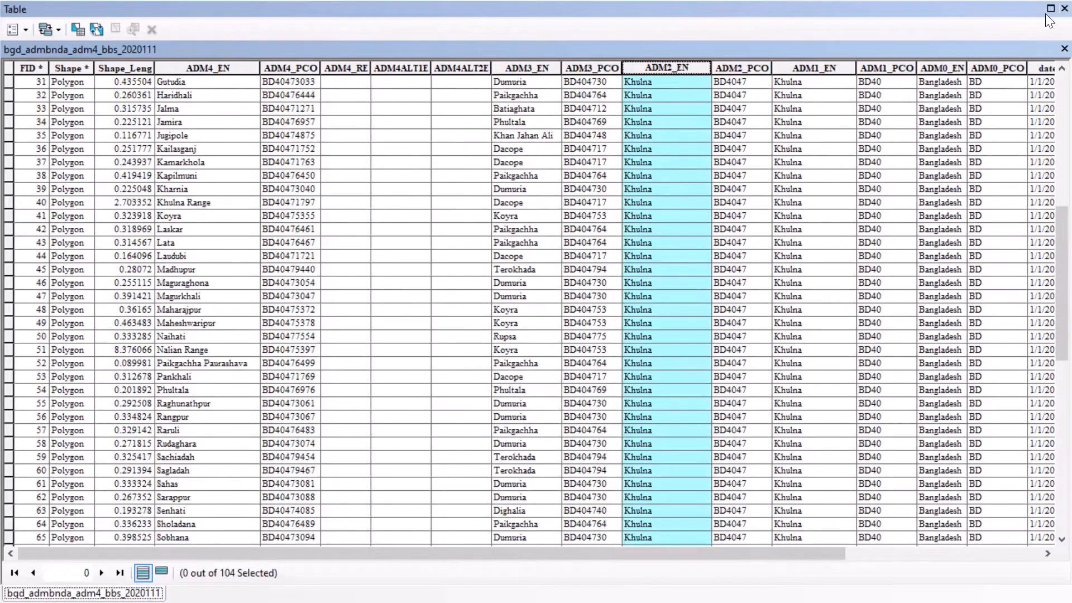
pyautogui.click(1064, 9)
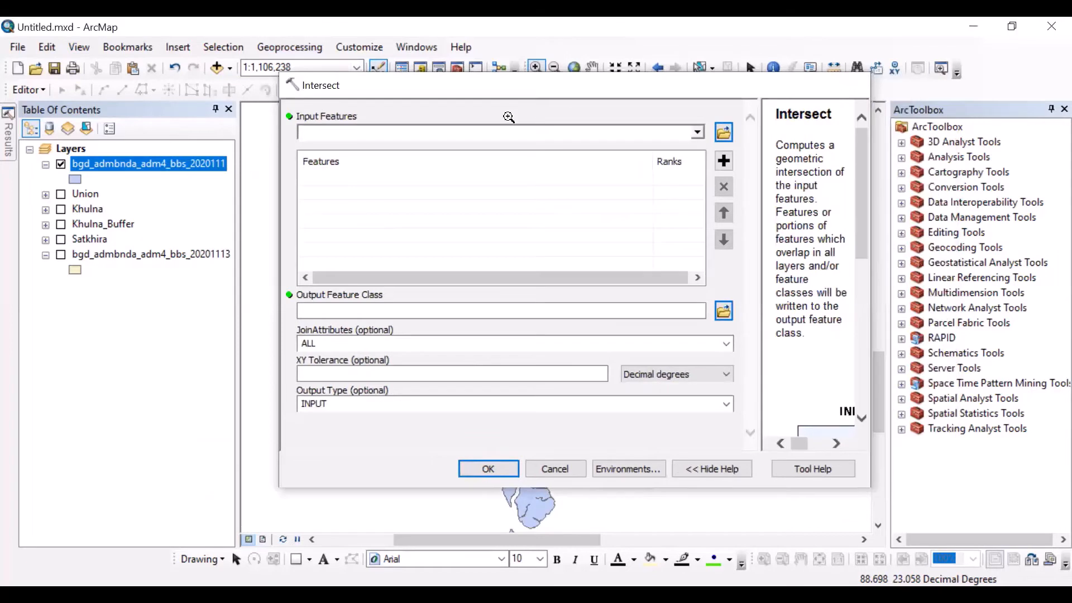
# Step: Hide the clipped bgd_admbnda_adm4_bbs_2020111 layer and show the Khulna_Buffer and Satkhira layers instead
pyautogui.press('Escape')
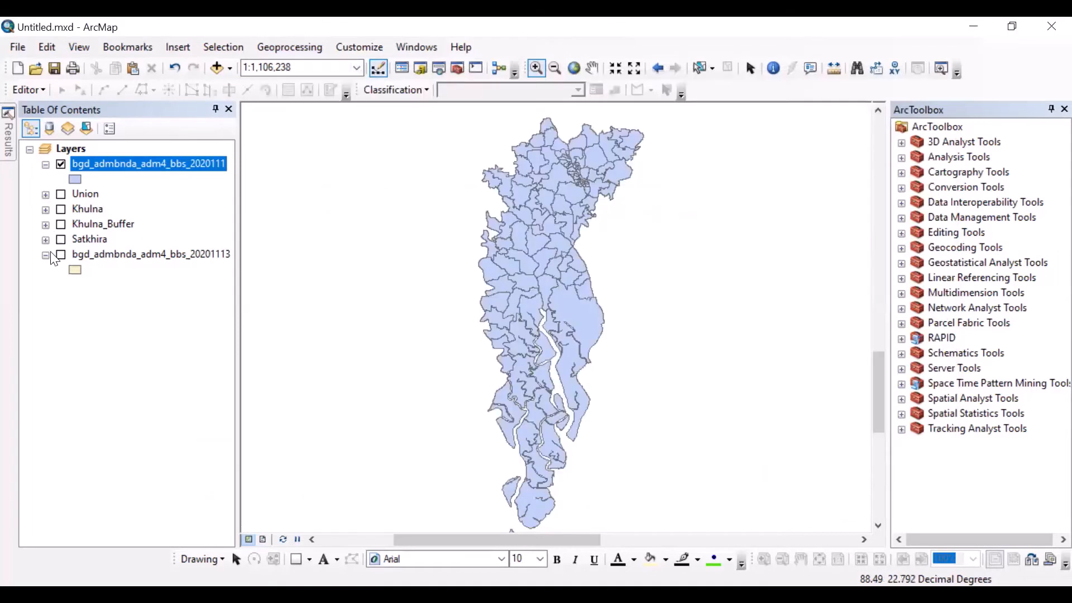
pyautogui.click(62, 164)
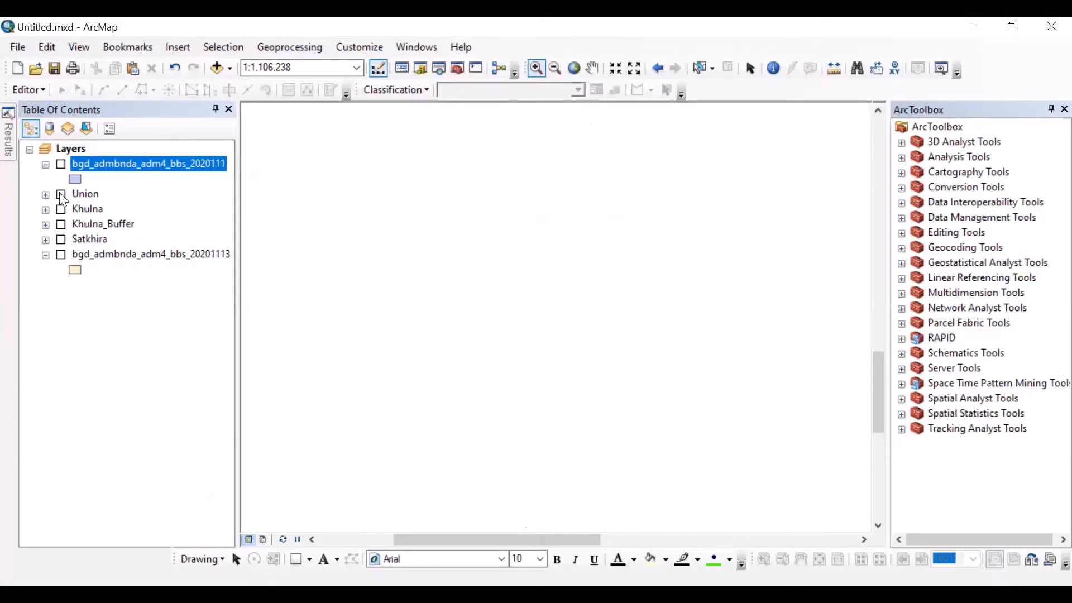
pyautogui.click(61, 224)
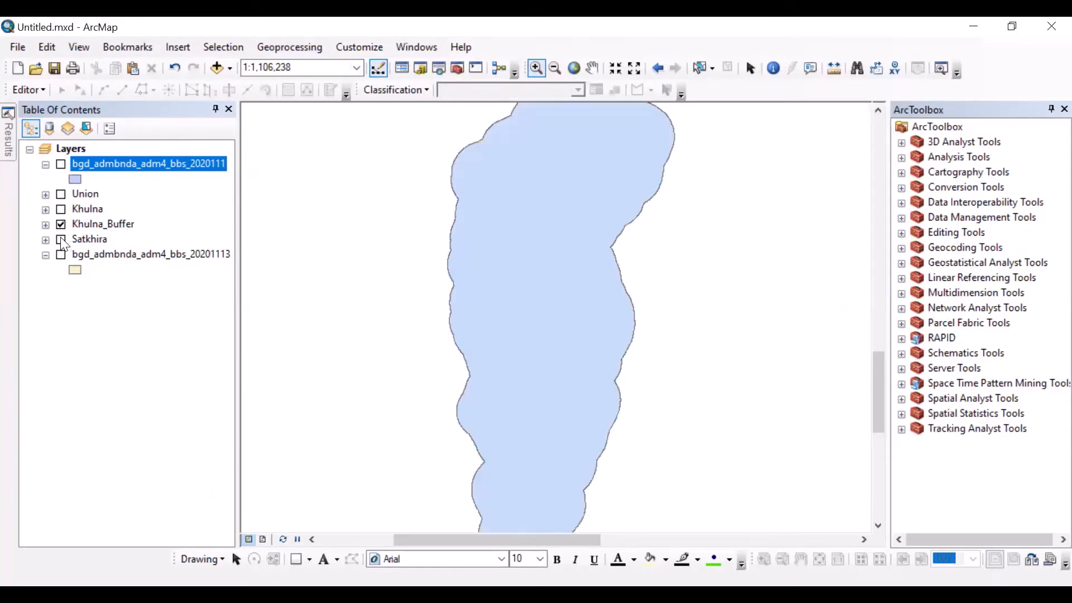
pyautogui.click(61, 240)
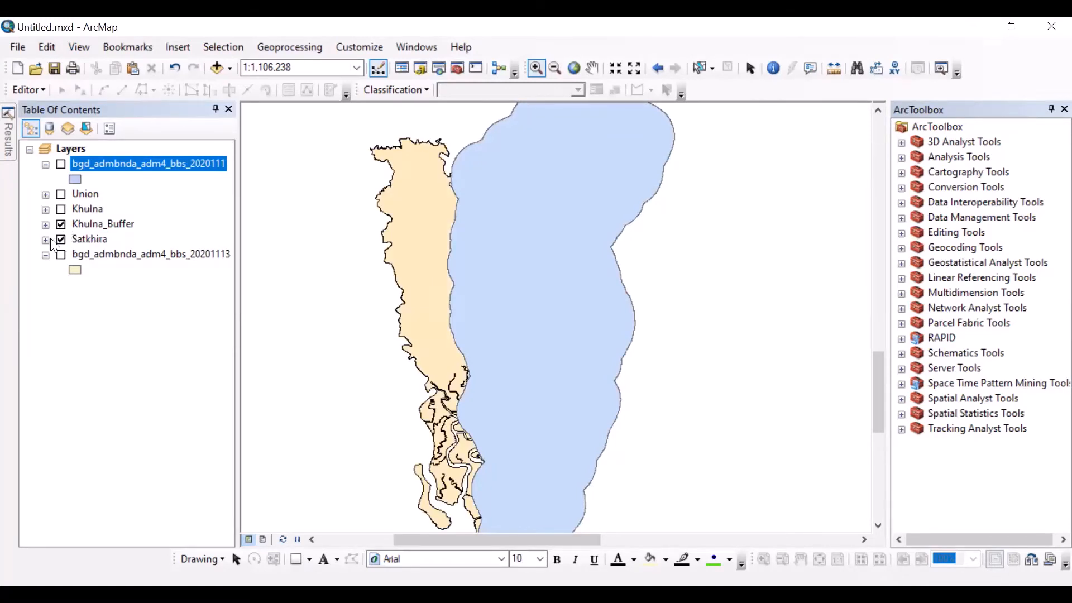
# Step: Change the Khulna_Buffer layer's symbol to Hollow
pyautogui.click(46, 224)
pyautogui.click(76, 241)
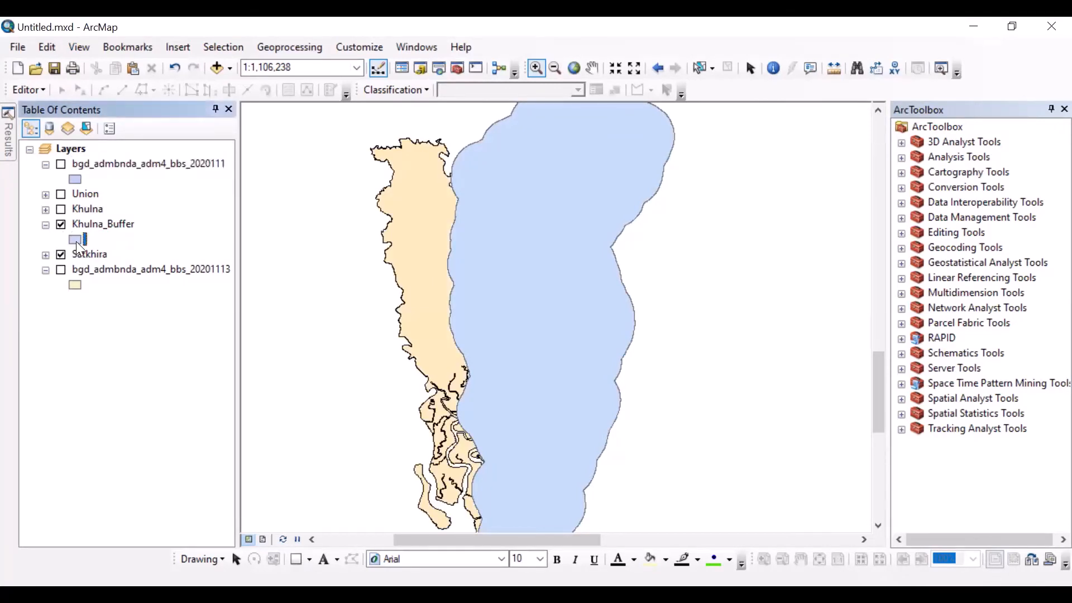
pyautogui.click(316, 280)
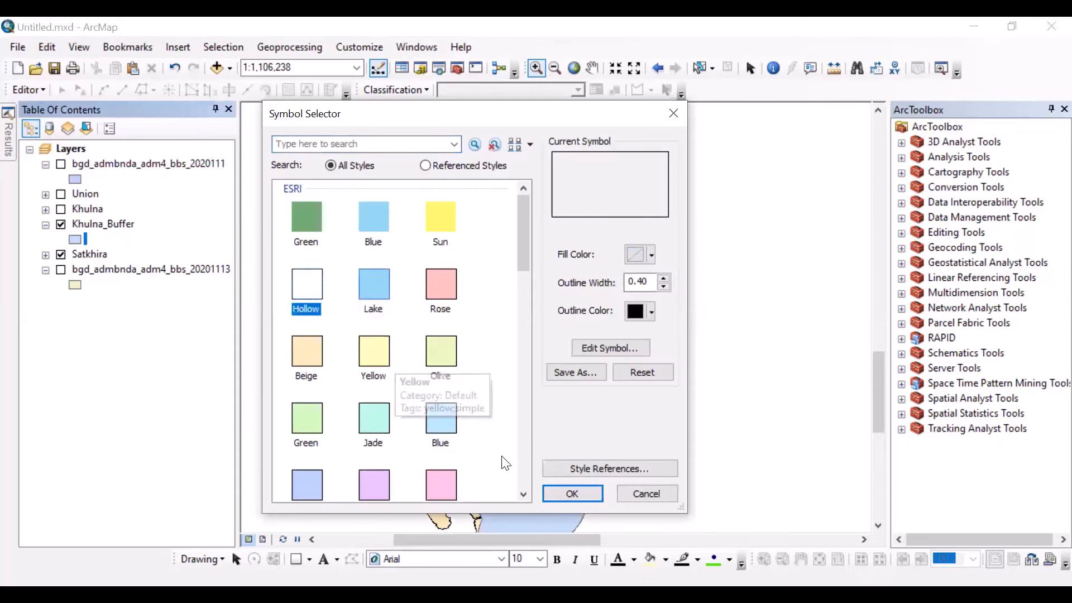
pyautogui.click(560, 490)
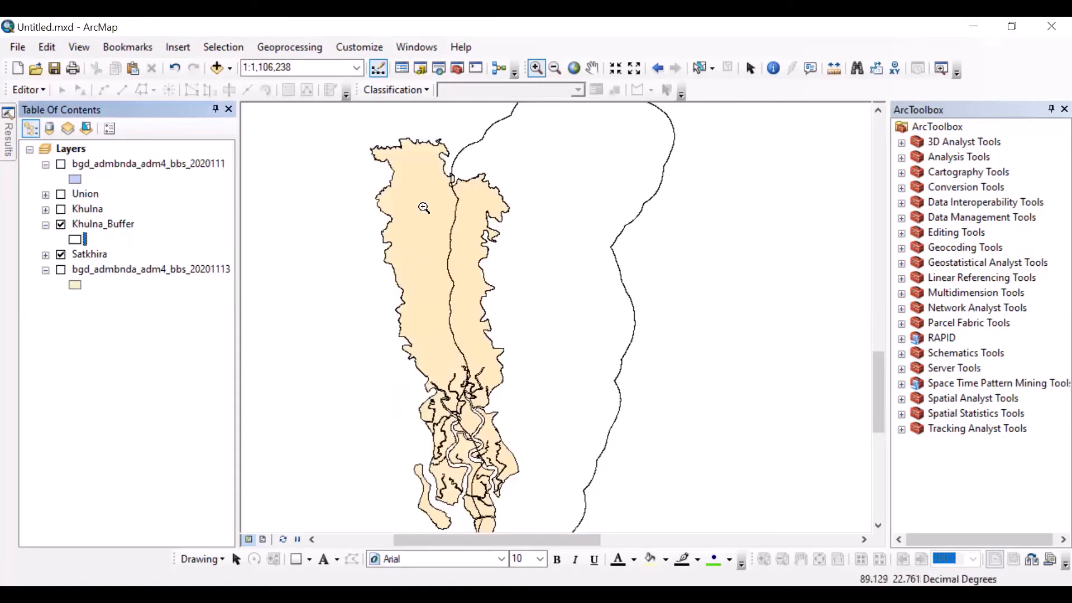
# Step: Examine on the map where the Khulna_Buffer outline overlaps the Satkhira district
pyautogui.moveTo(473, 223); pyautogui.dragTo(463, 248)
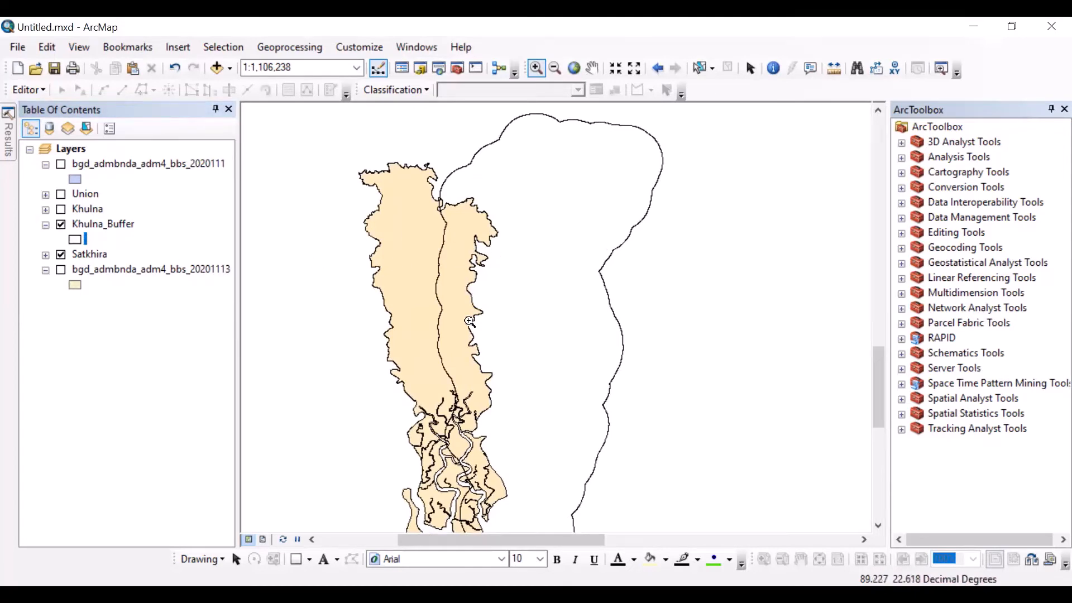
pyautogui.scroll(-1, 478, 356)
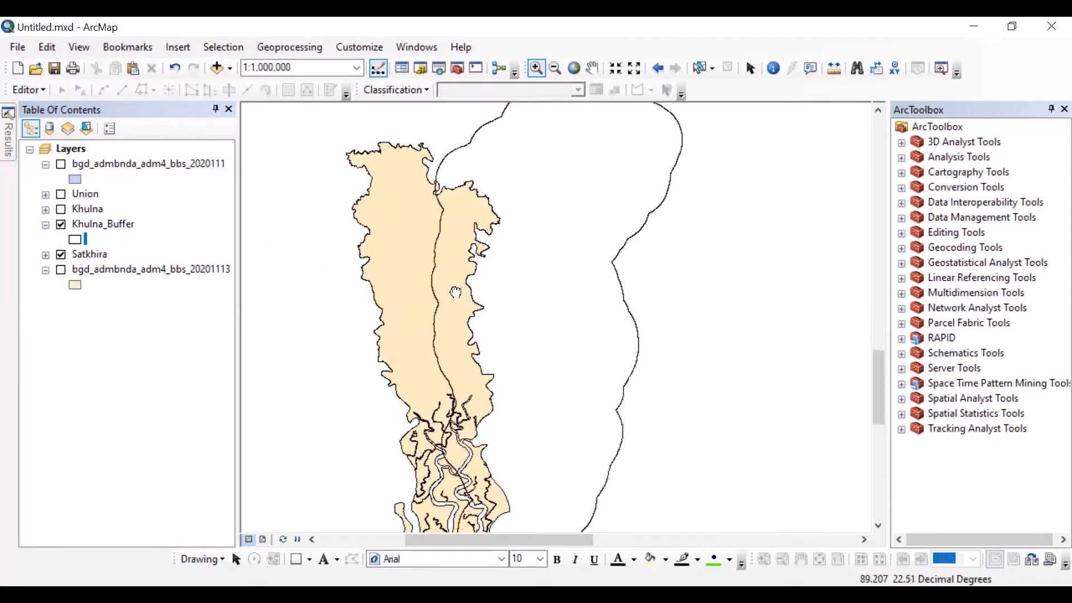
pyautogui.moveTo(455, 292); pyautogui.dragTo(455, 268)
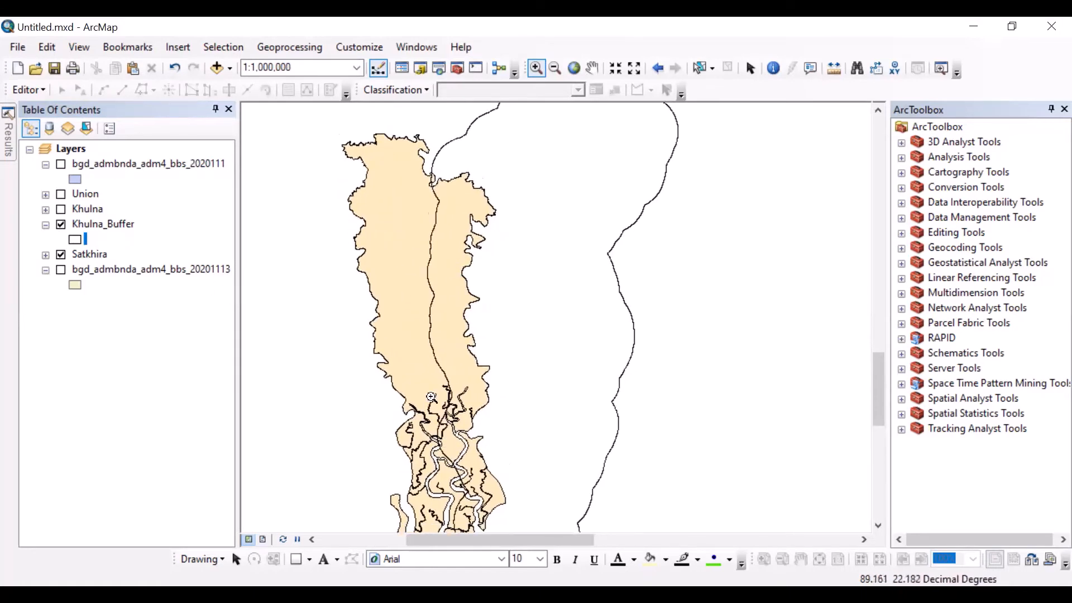
pyautogui.moveTo(466, 353); pyautogui.dragTo(447, 336)
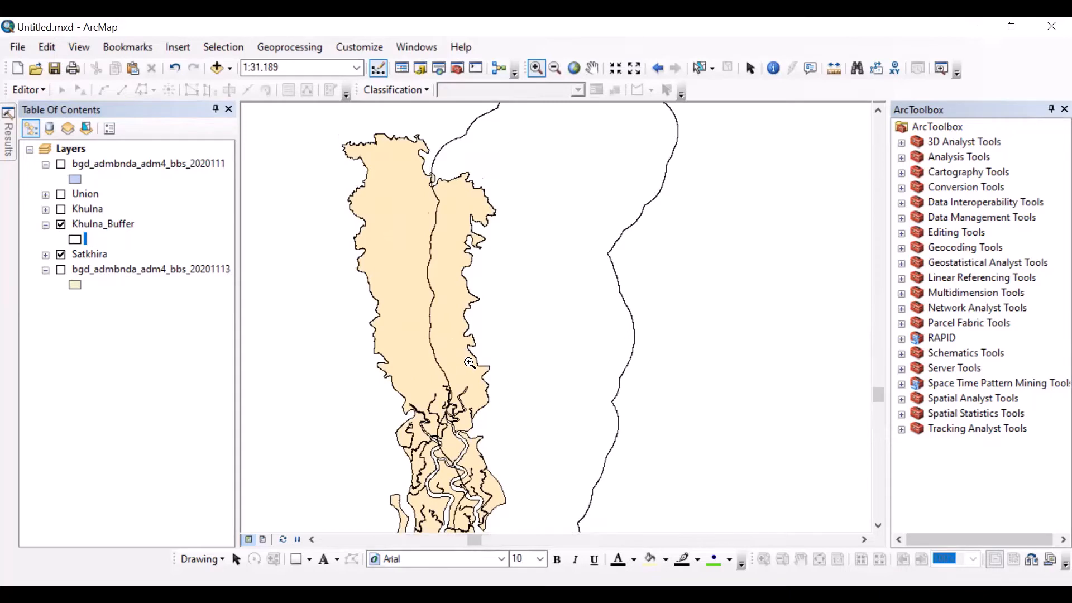
pyautogui.scroll(2, 528, 329)
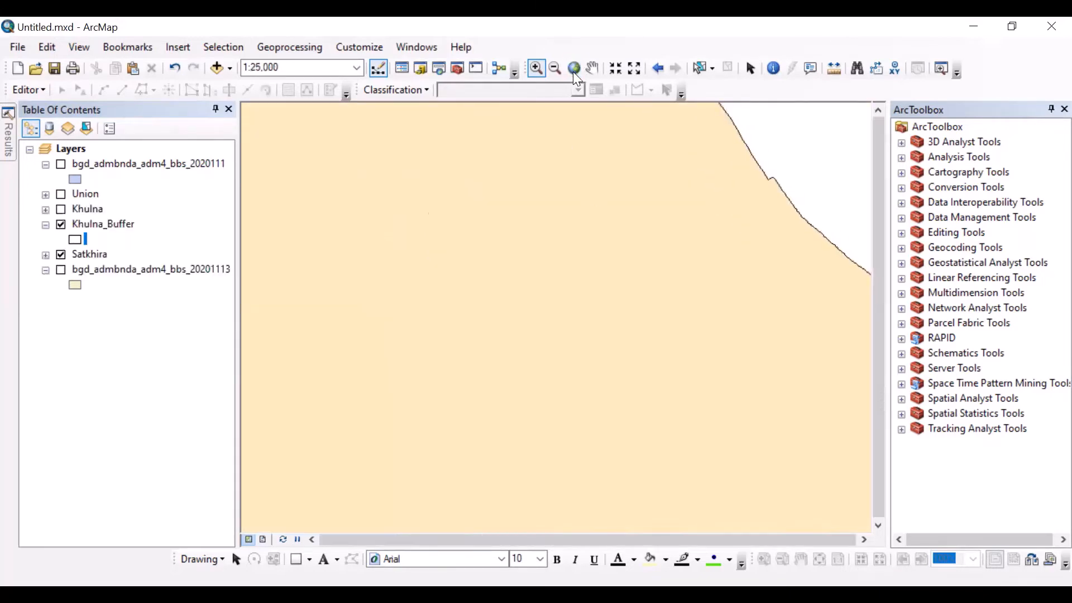
pyautogui.click(573, 69)
pyautogui.moveTo(445, 329); pyautogui.dragTo(559, 473)
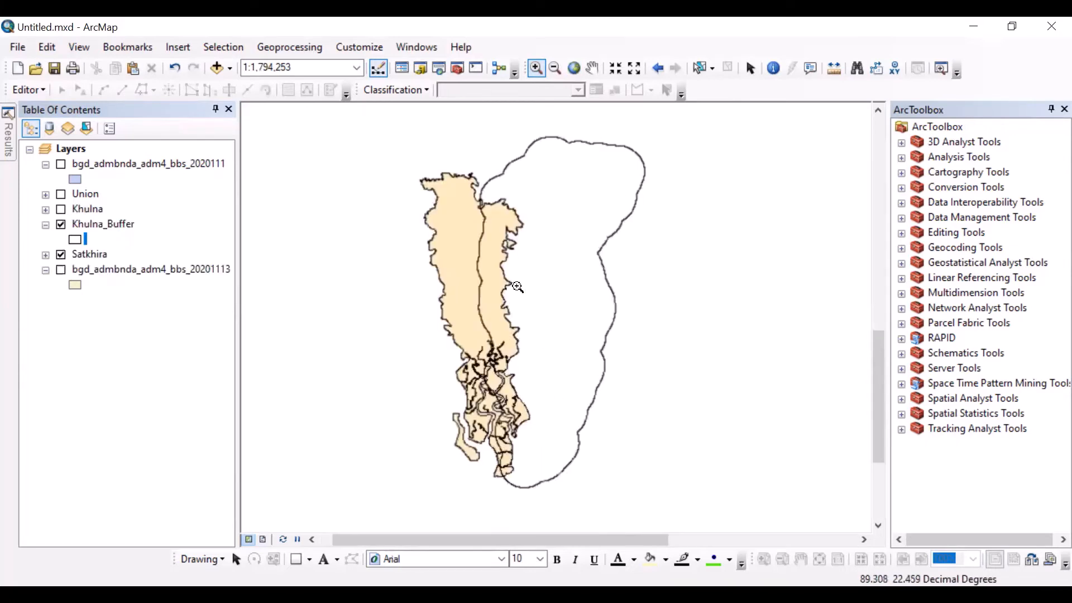
pyautogui.scroll(3, 517, 291)
pyautogui.scroll(-2, 517, 292)
pyautogui.scroll(-2, 517, 292)
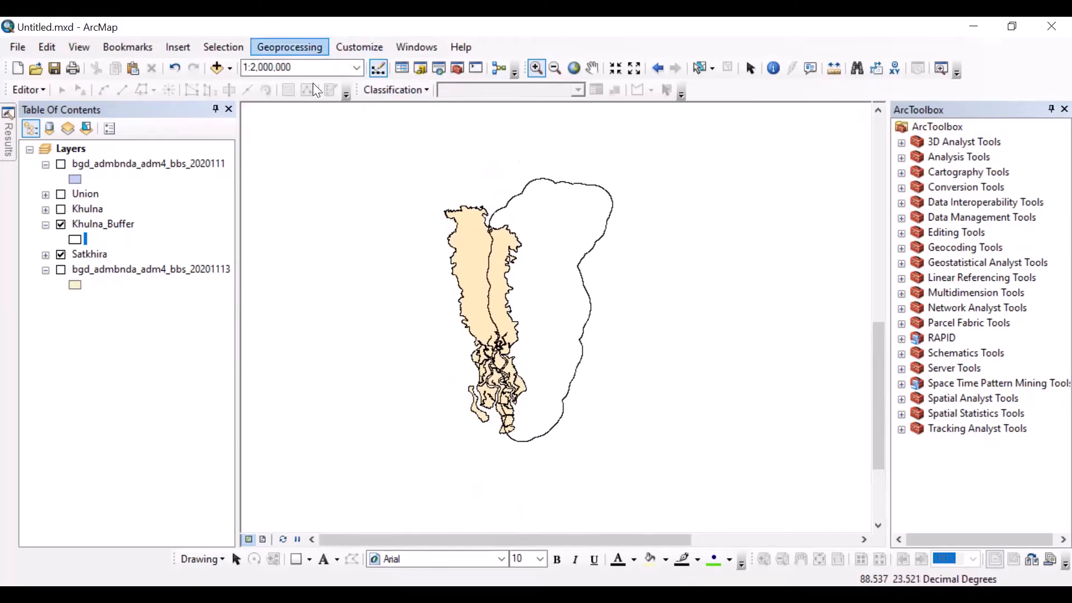
# Step: Intersect the Khulna_Buffer and Satkhira layers, keeping the default output feature class Khulna_Buffer_Intersect
pyautogui.click(305, 47)
pyautogui.click(312, 100)
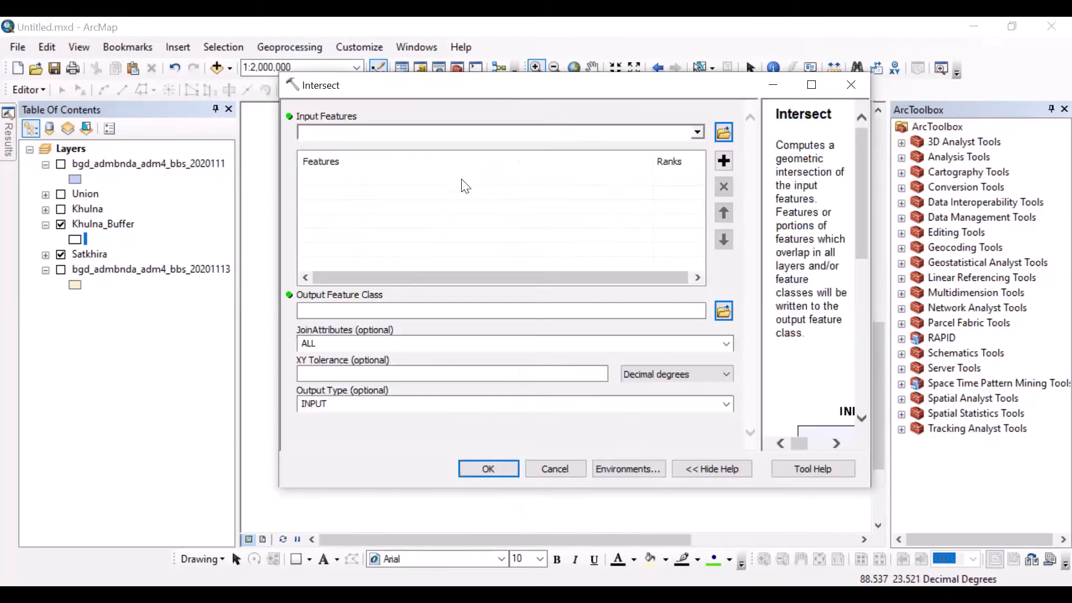
pyautogui.click(698, 133)
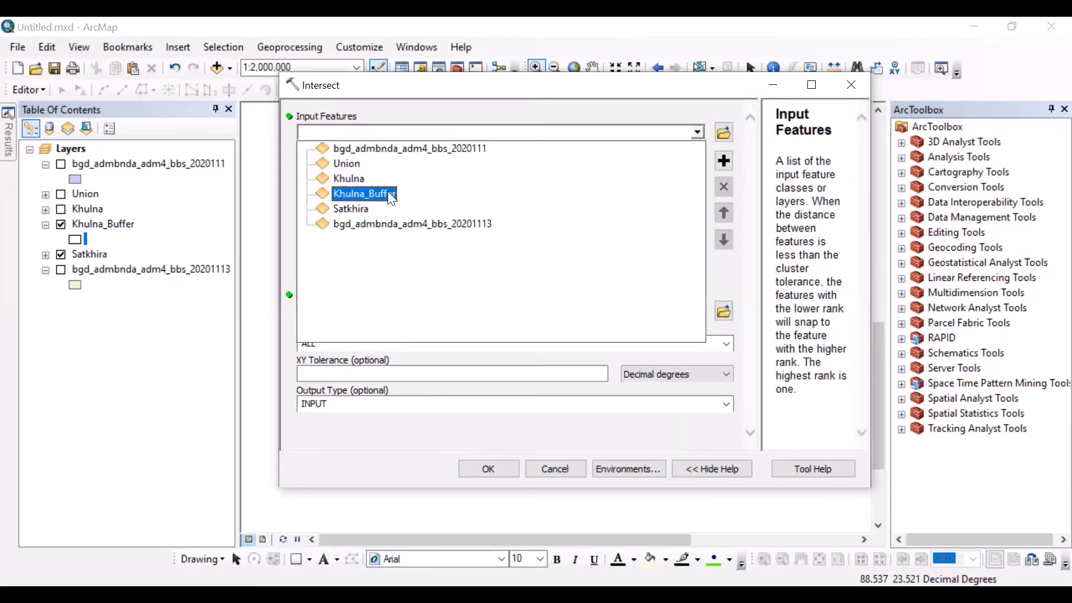
pyautogui.click(390, 193)
pyautogui.click(697, 135)
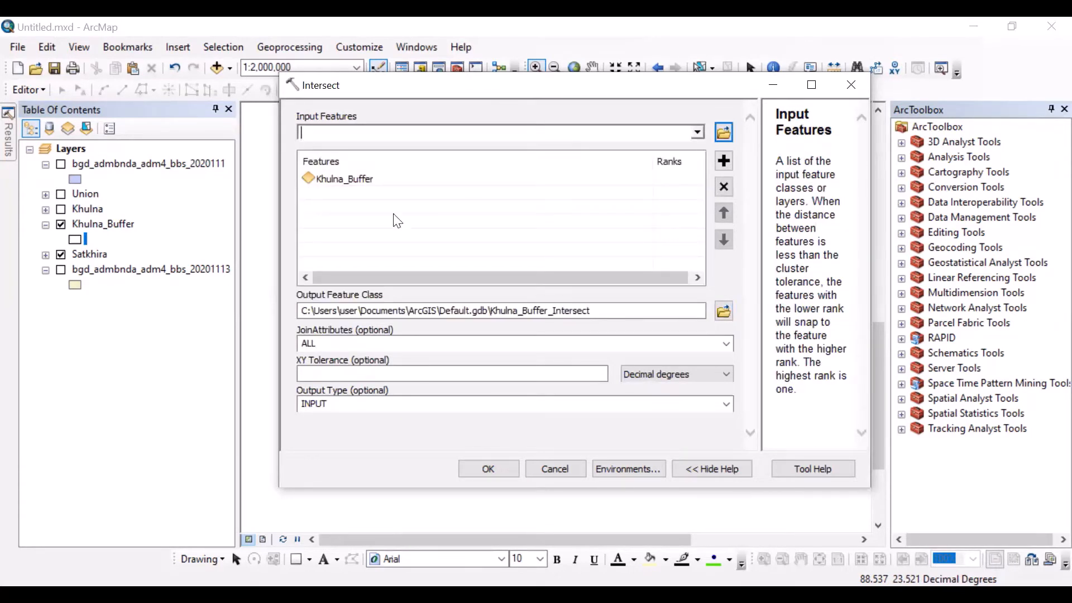
pyautogui.click(368, 208)
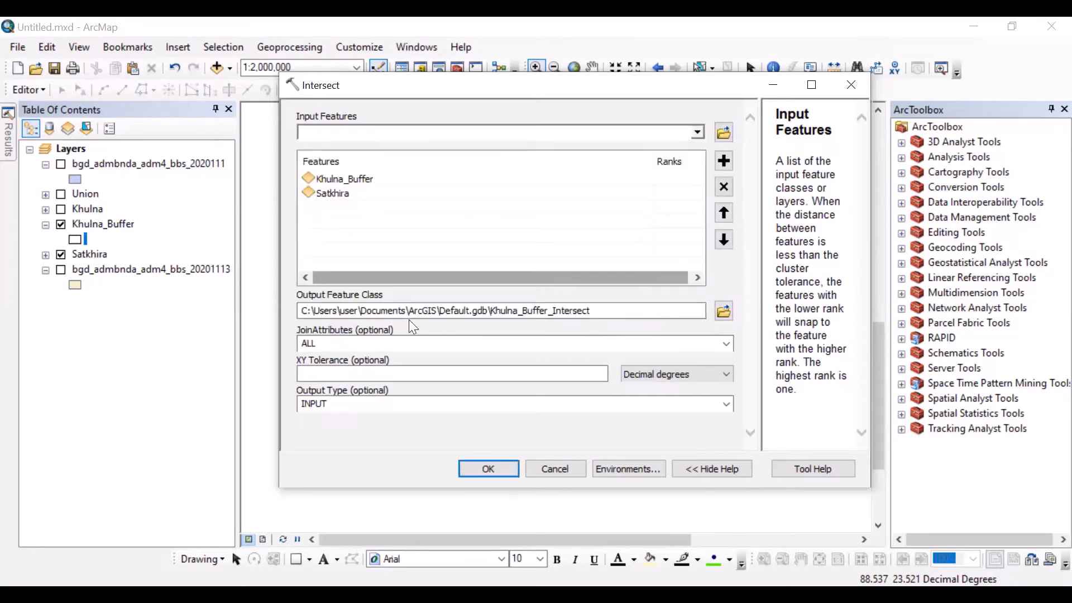
pyautogui.click(486, 467)
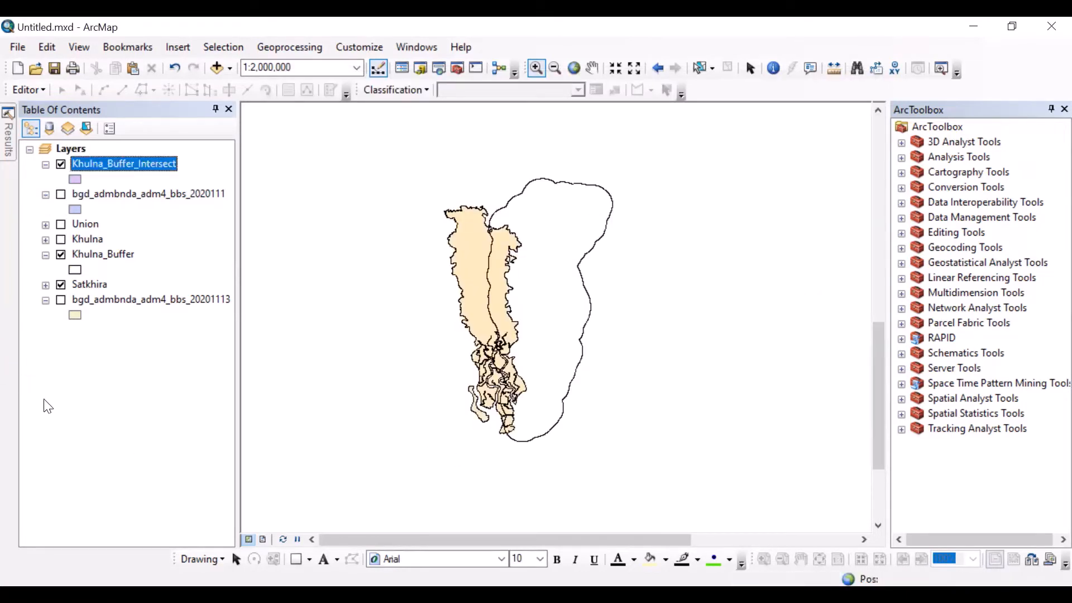
# Step: Hide the Satkhira and Khulna_Buffer layers so only Khulna_Buffer_Intersect is displayed
pyautogui.click(61, 285)
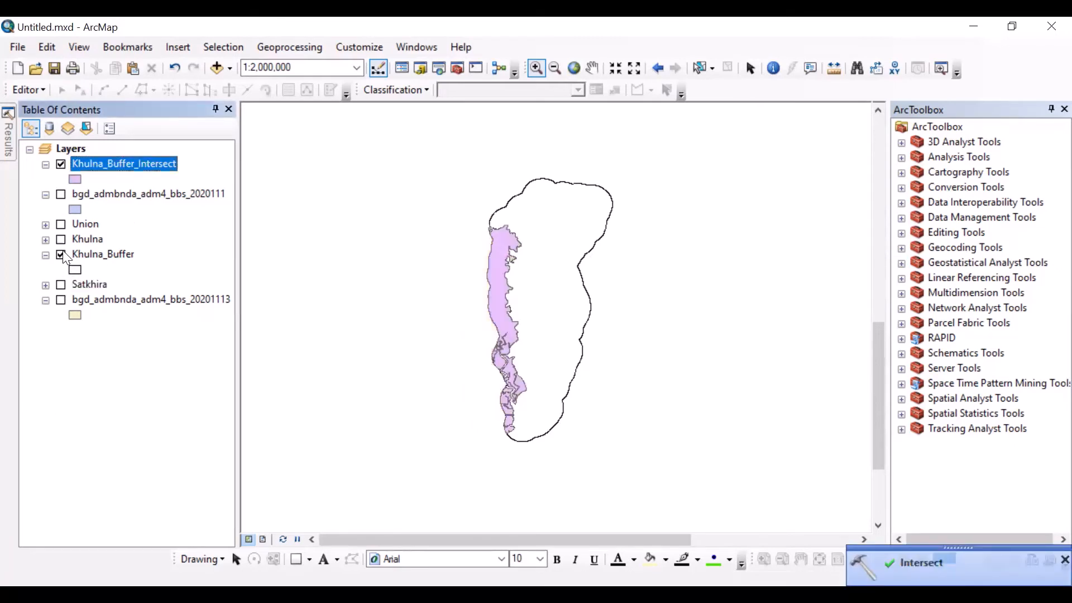
pyautogui.click(60, 254)
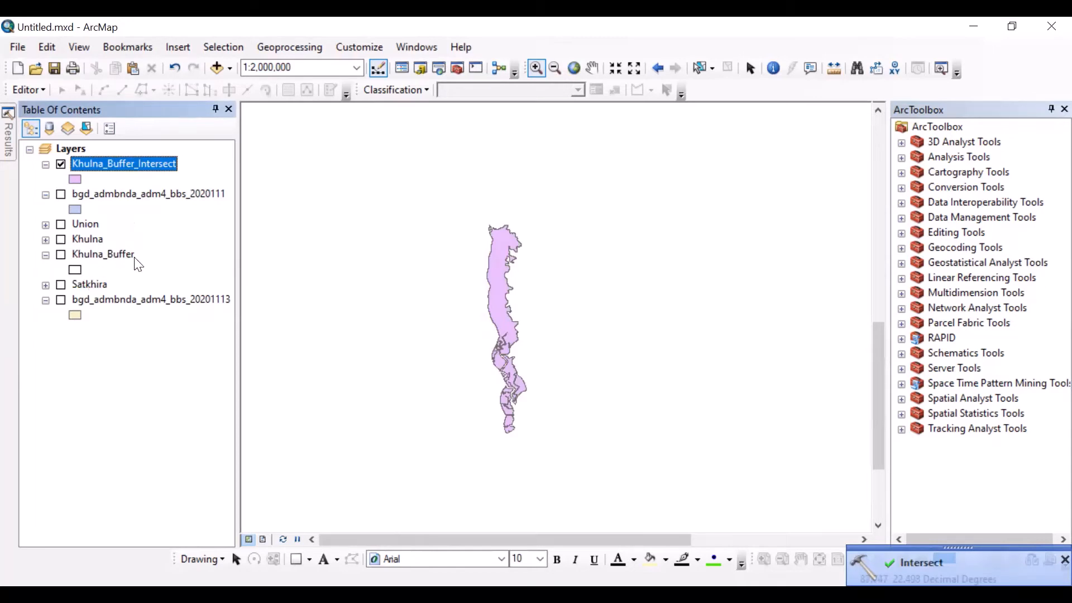
# Step: Review the attribute table of the Khulna_Buffer_Intersect layer through to its Shape_Area field and close it
pyautogui.rightClick(143, 171)
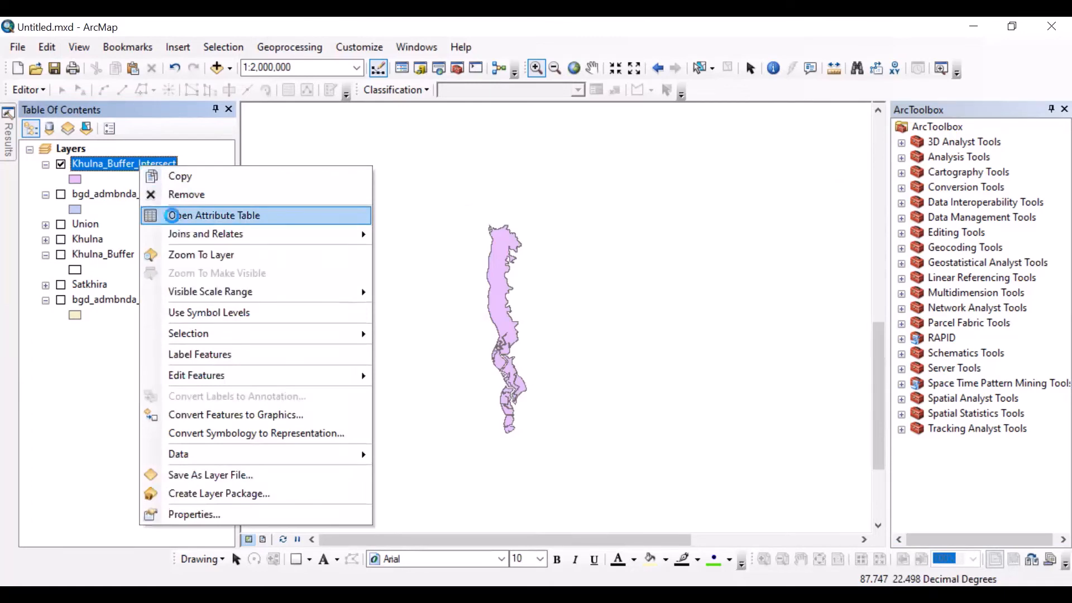
pyautogui.click(172, 216)
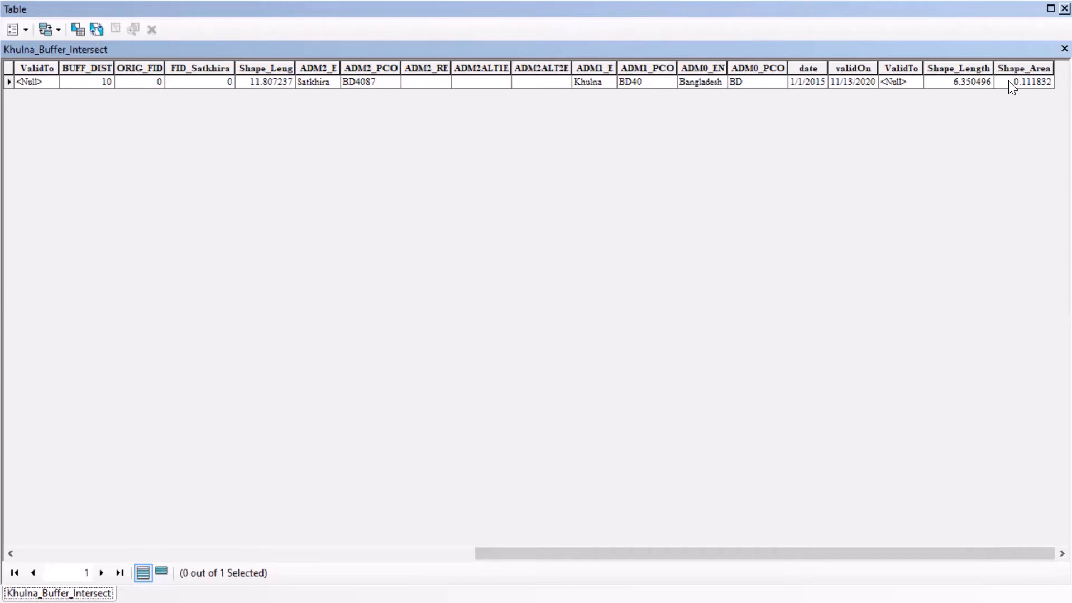
pyautogui.moveTo(882, 541); pyautogui.dragTo(884, 544)
pyautogui.click(1062, 10)
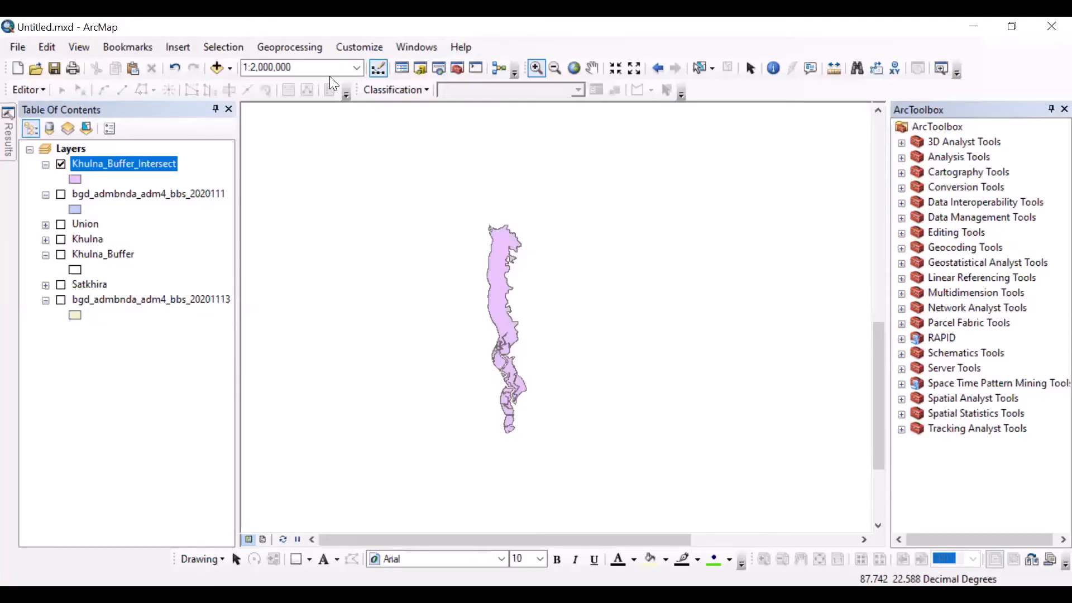
# Step: Hide the Khulna_Buffer_Intersect layer and open the Union tool, reviewing the input illustration in its help
pyautogui.click(61, 165)
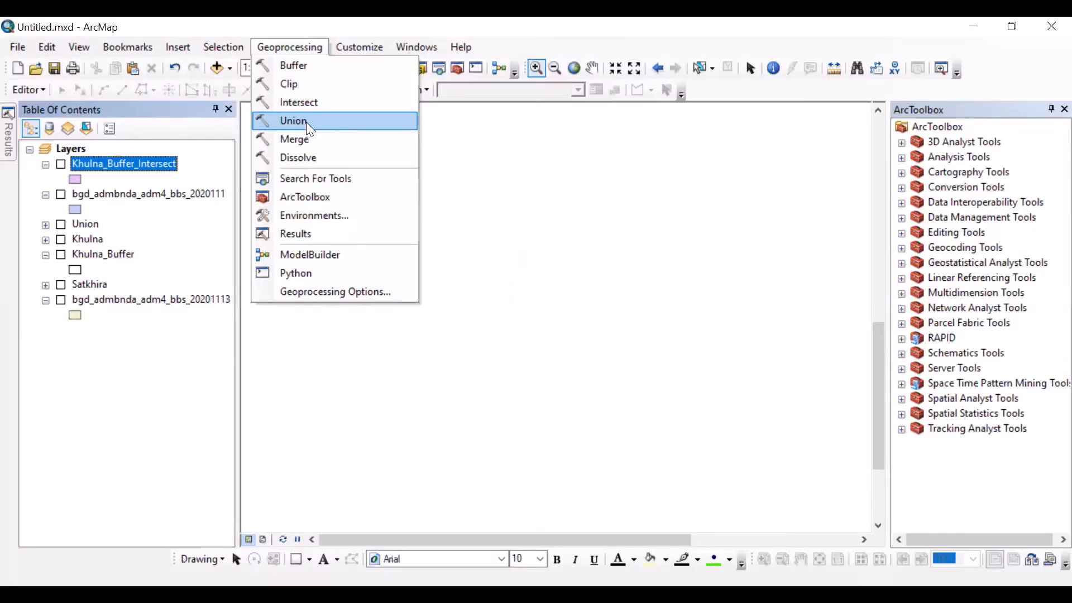
pyautogui.click(310, 127)
pyautogui.moveTo(761, 326); pyautogui.dragTo(695, 326)
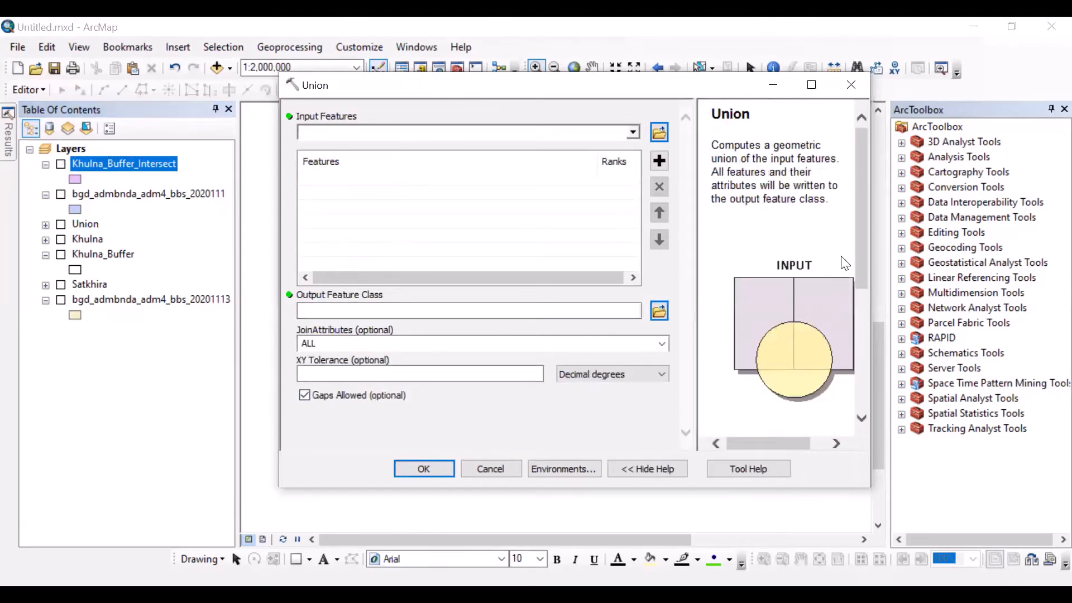
pyautogui.moveTo(859, 268); pyautogui.dragTo(829, 273)
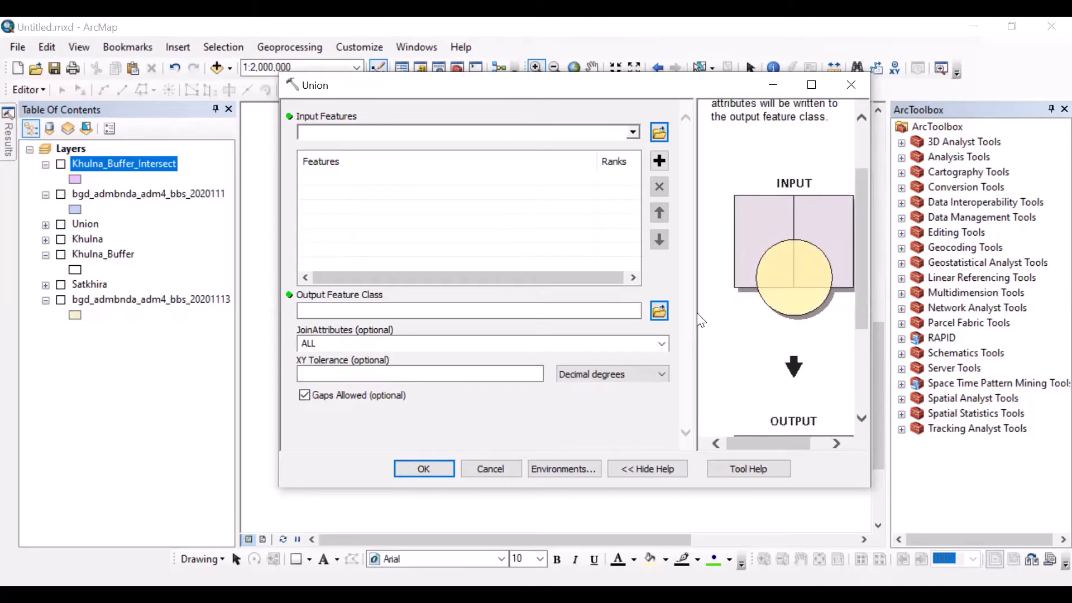
pyautogui.moveTo(697, 313); pyautogui.dragTo(731, 313)
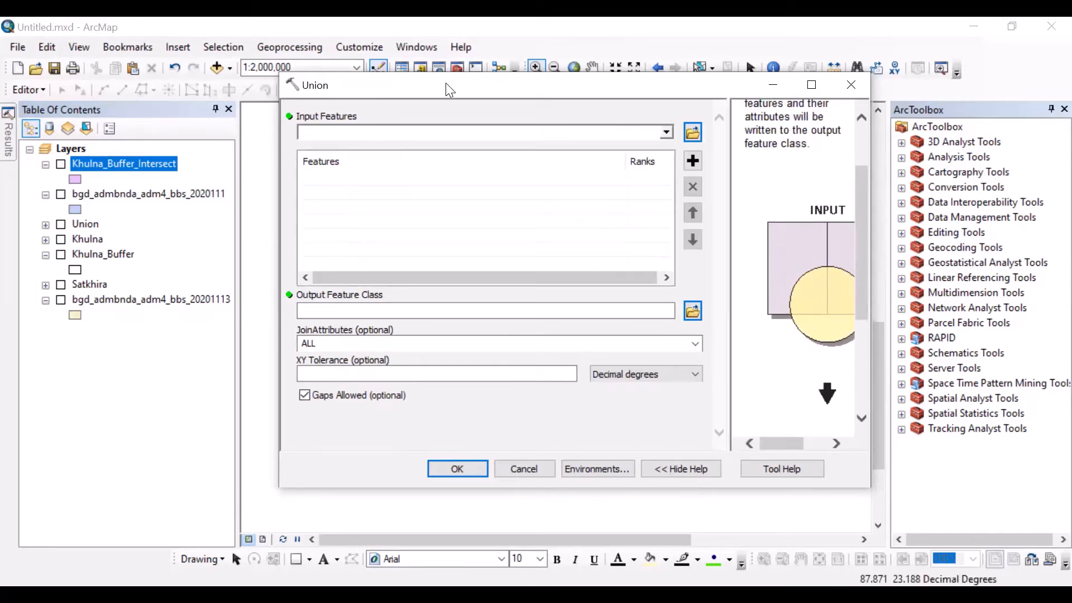
pyautogui.moveTo(446, 83); pyautogui.dragTo(445, 121)
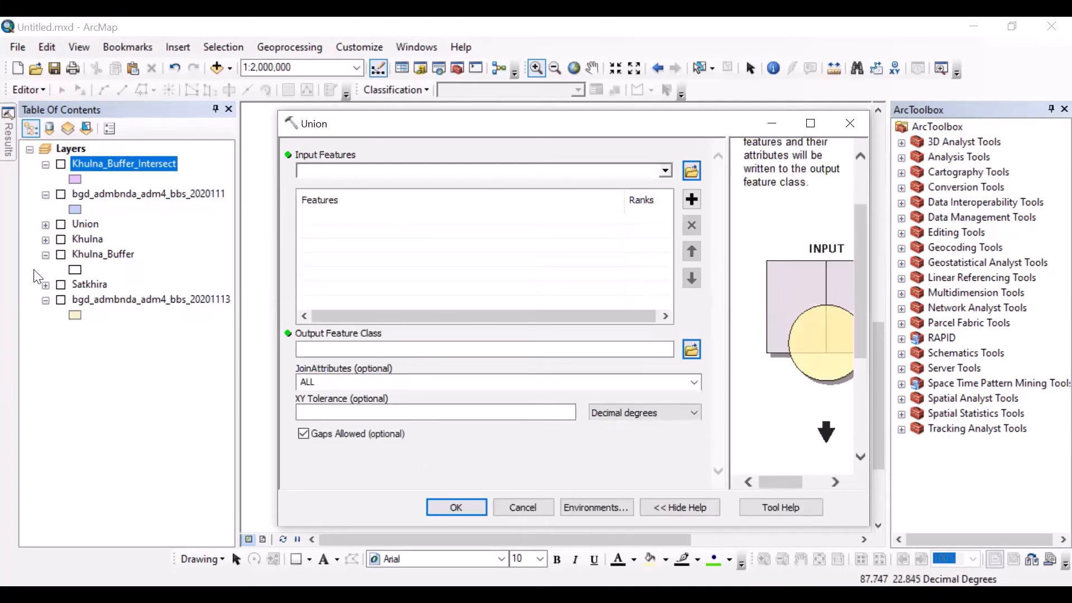
# Step: Run Union on the Khulna and Satkhira layers, keeping the default output feature class Khulna_Union, and inspect the result on the map
pyautogui.click(663, 171)
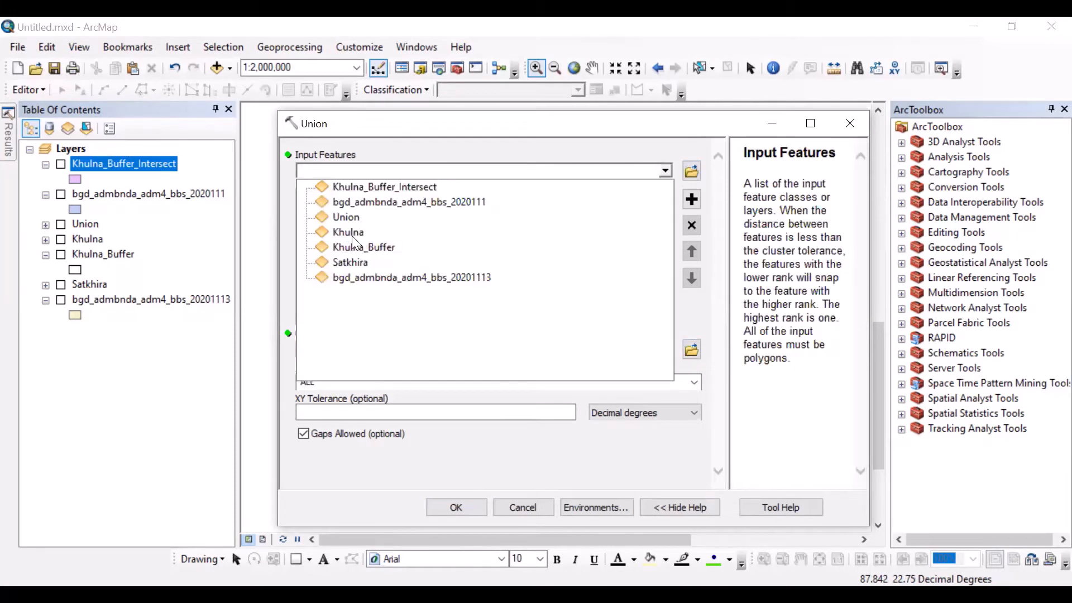
pyautogui.click(346, 231)
pyautogui.click(665, 172)
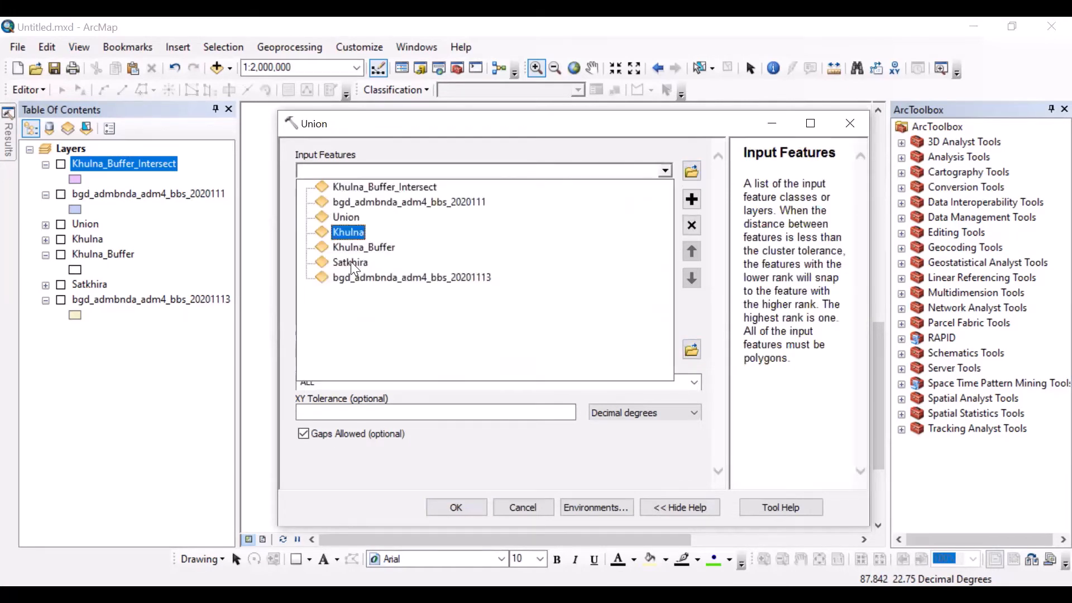
pyautogui.click(349, 262)
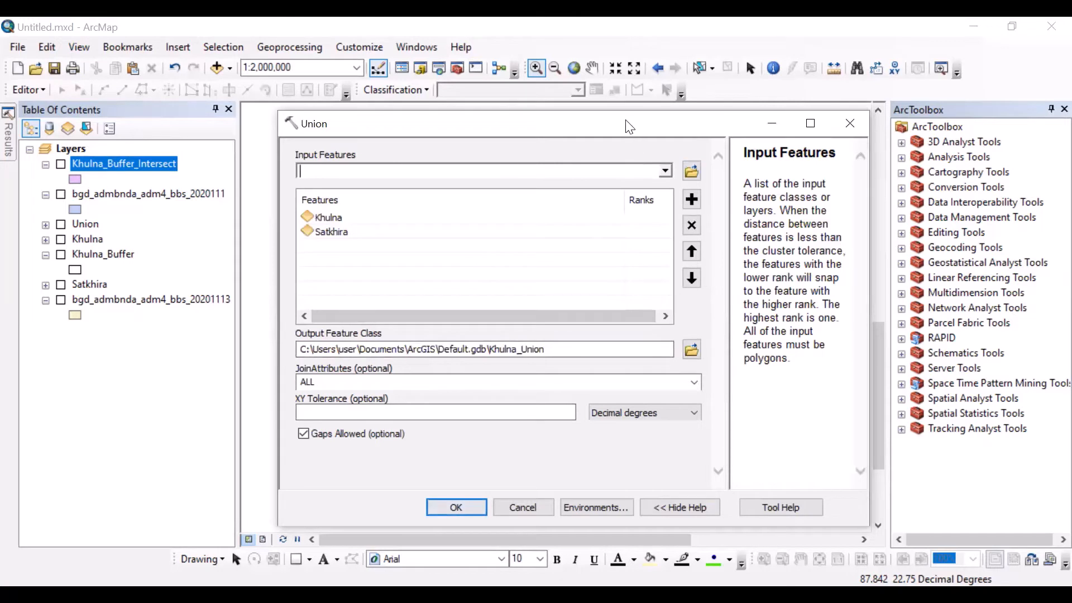
pyautogui.moveTo(625, 120); pyautogui.dragTo(622, 89)
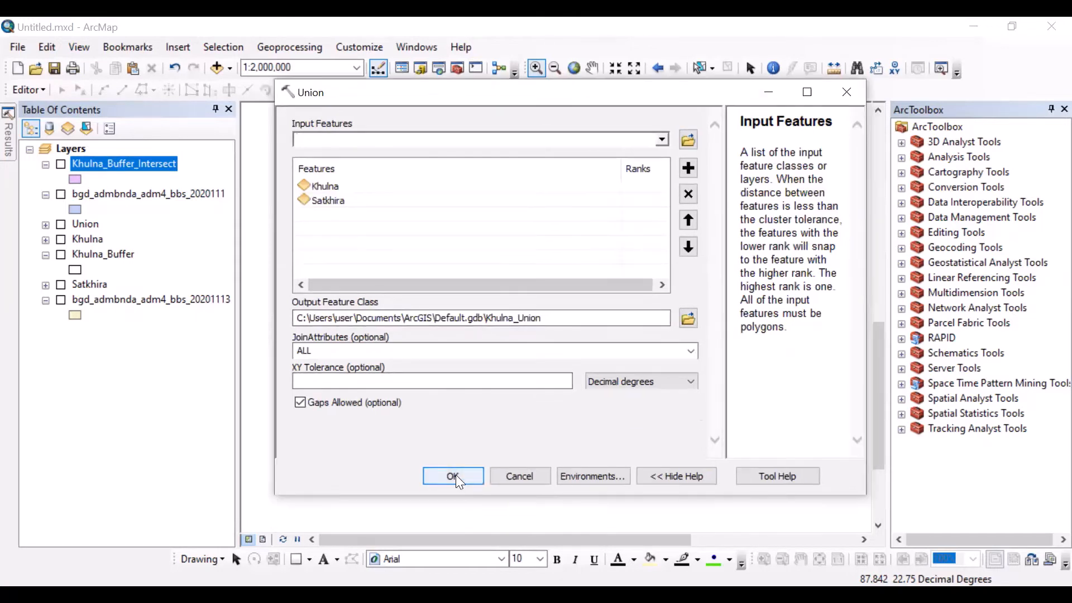
pyautogui.click(456, 475)
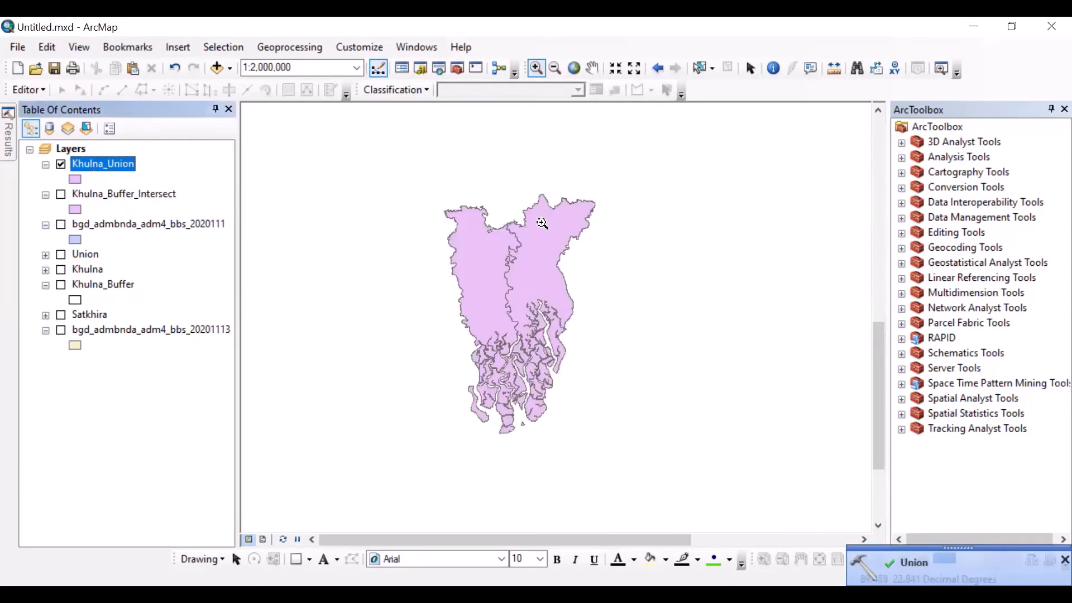
pyautogui.scroll(1, 528, 240)
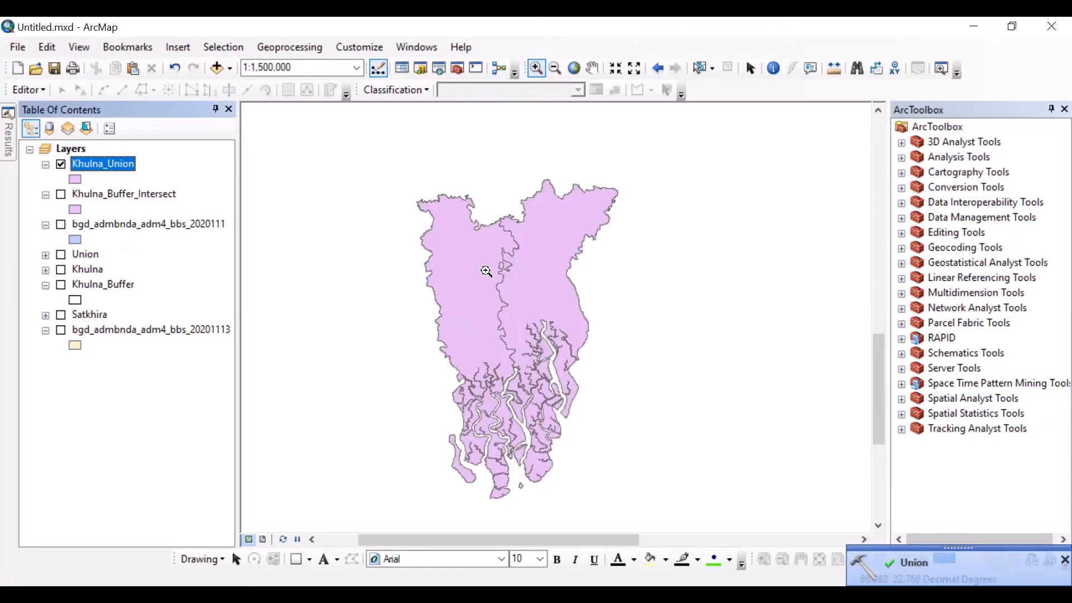
pyautogui.click(746, 70)
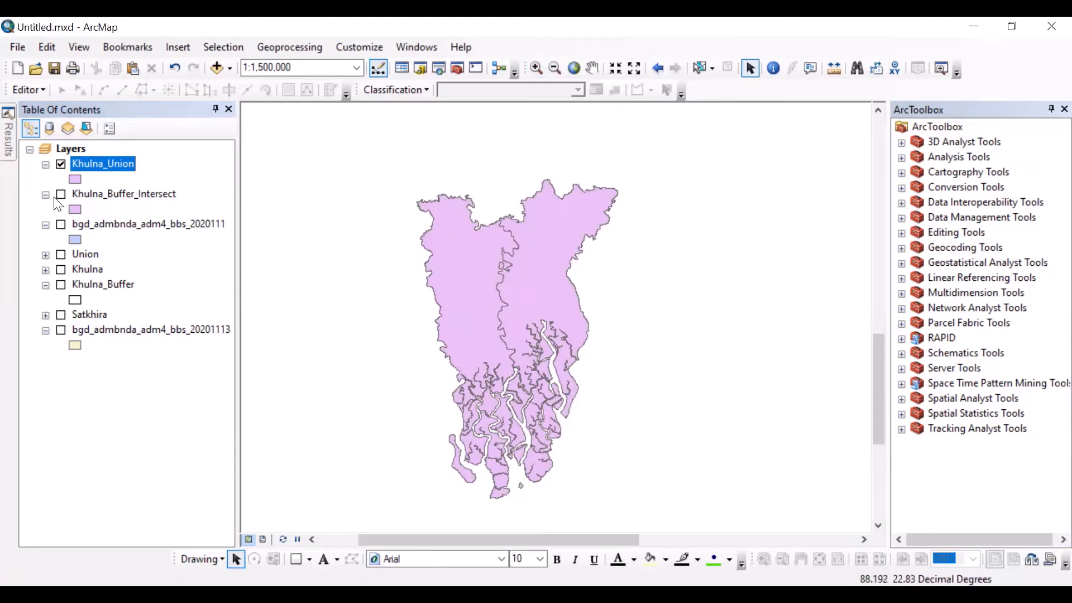
# Step: Merge the Khulna and Satkhira layers into a new output dataset
pyautogui.click(299, 47)
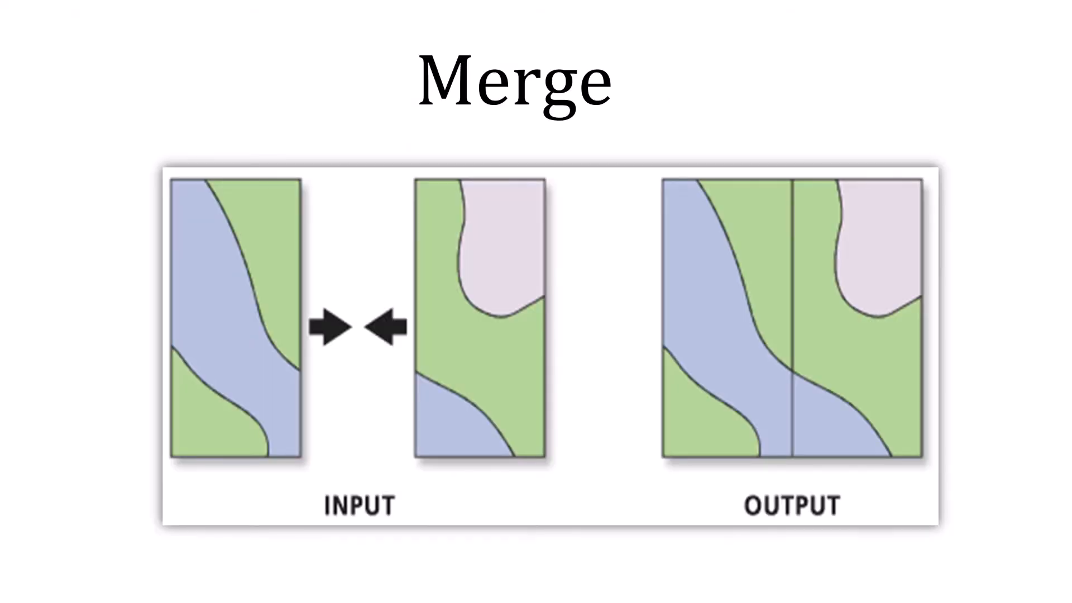
pyautogui.click(330, 148)
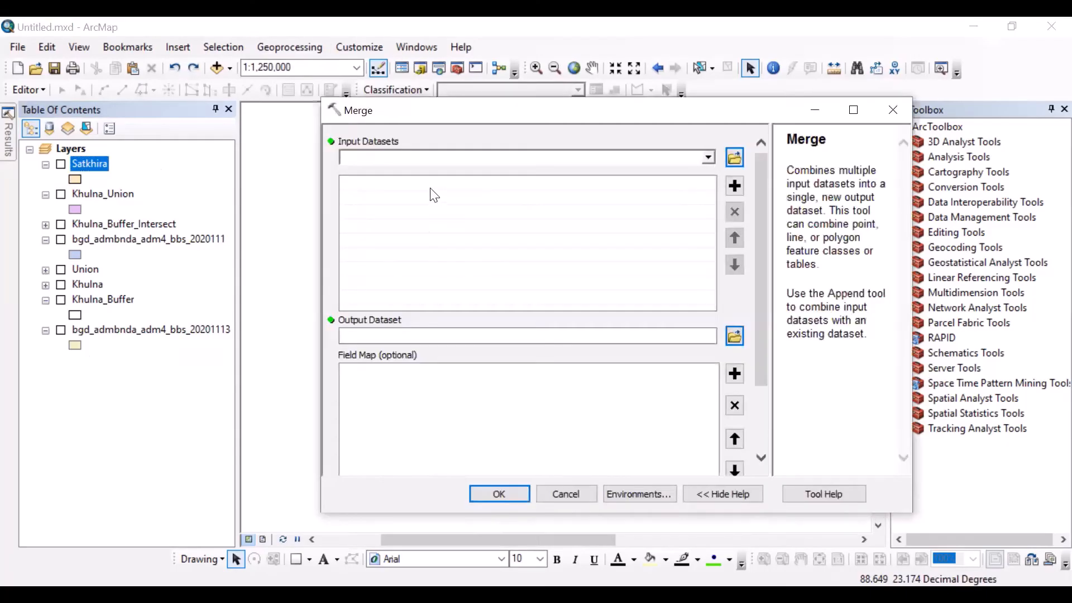
pyautogui.click(412, 247)
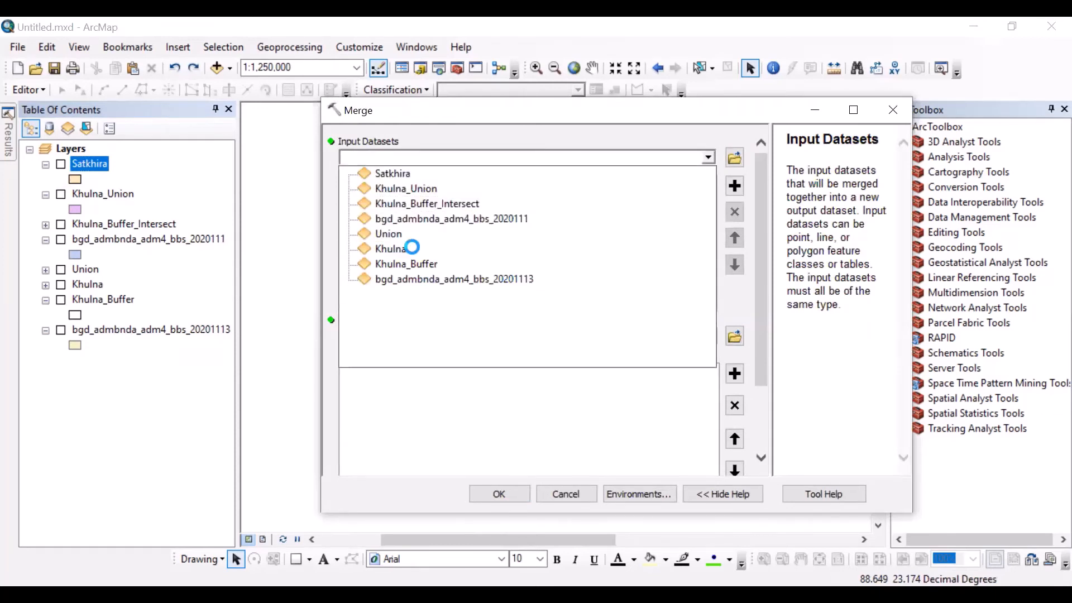
pyautogui.click(706, 155)
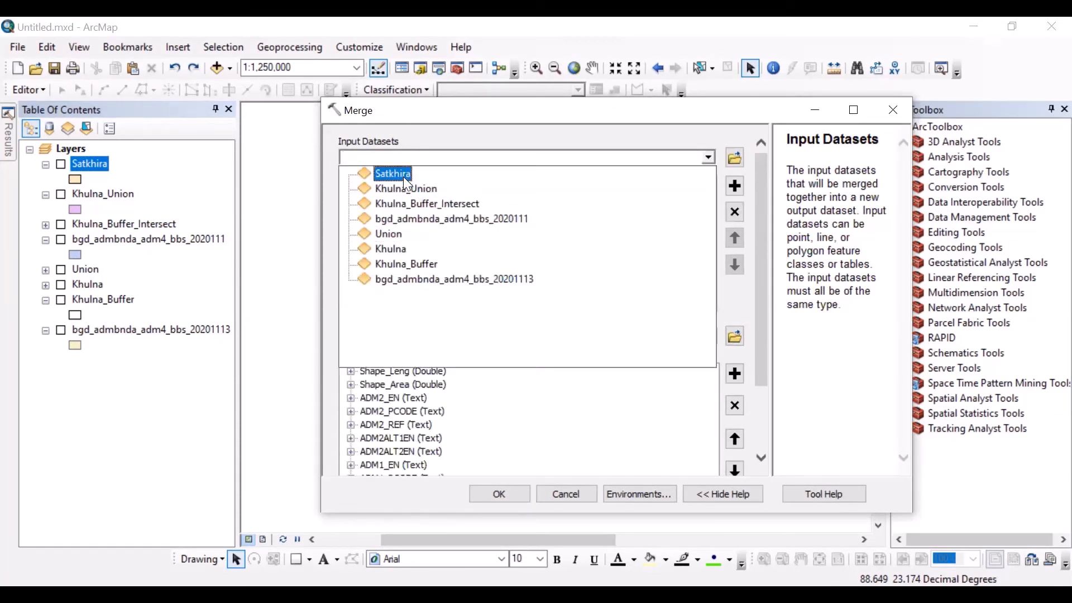
pyautogui.click(403, 175)
pyautogui.click(498, 493)
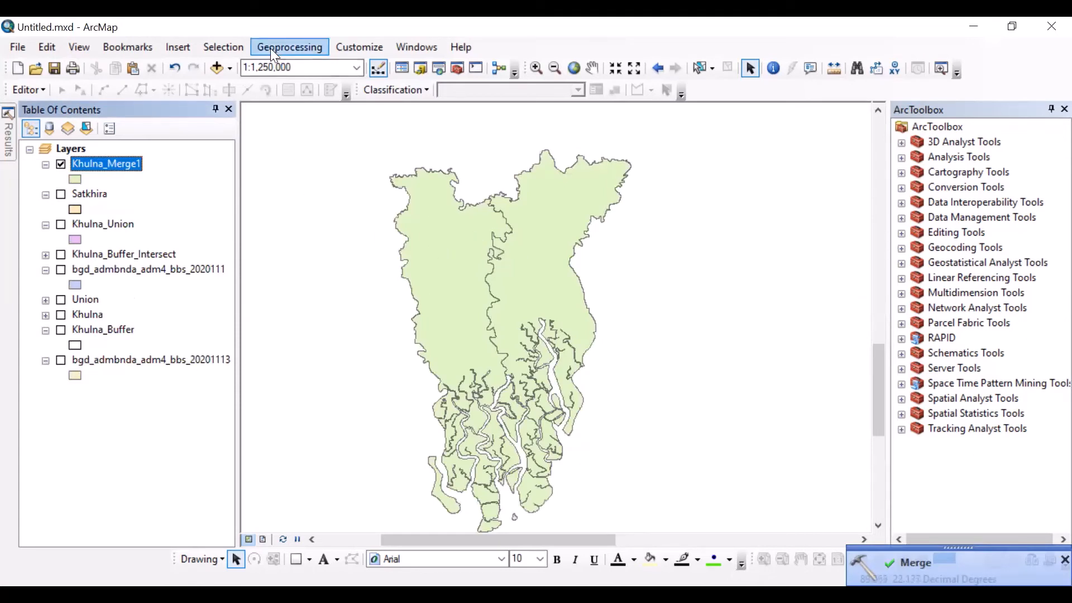
# Step: Review the Union tool's help illustration and its description of how attributes are written to the output, and close the tool
pyautogui.click(291, 48)
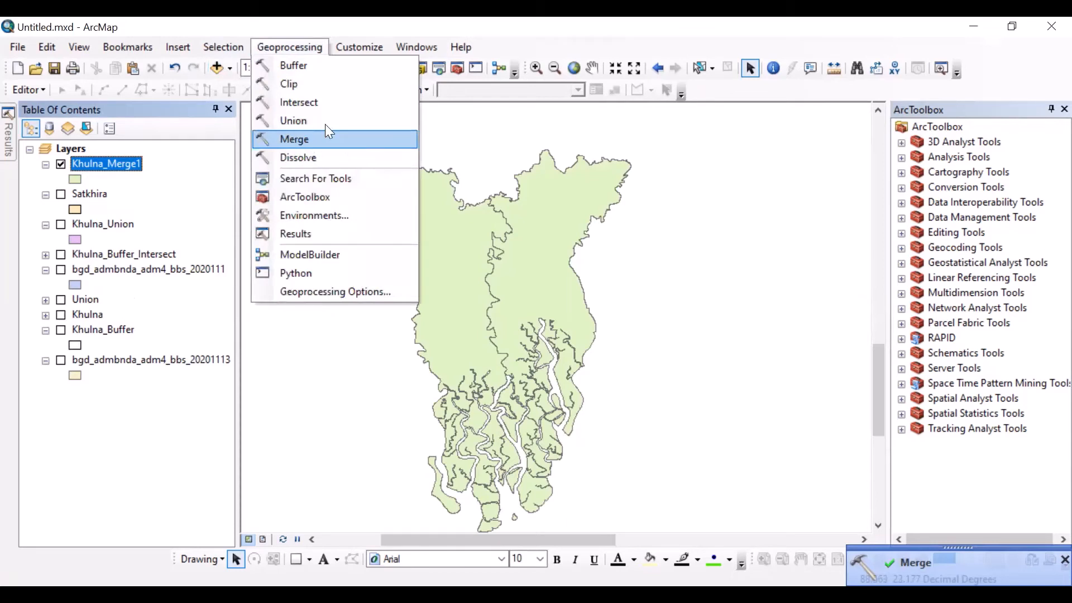
pyautogui.click(328, 130)
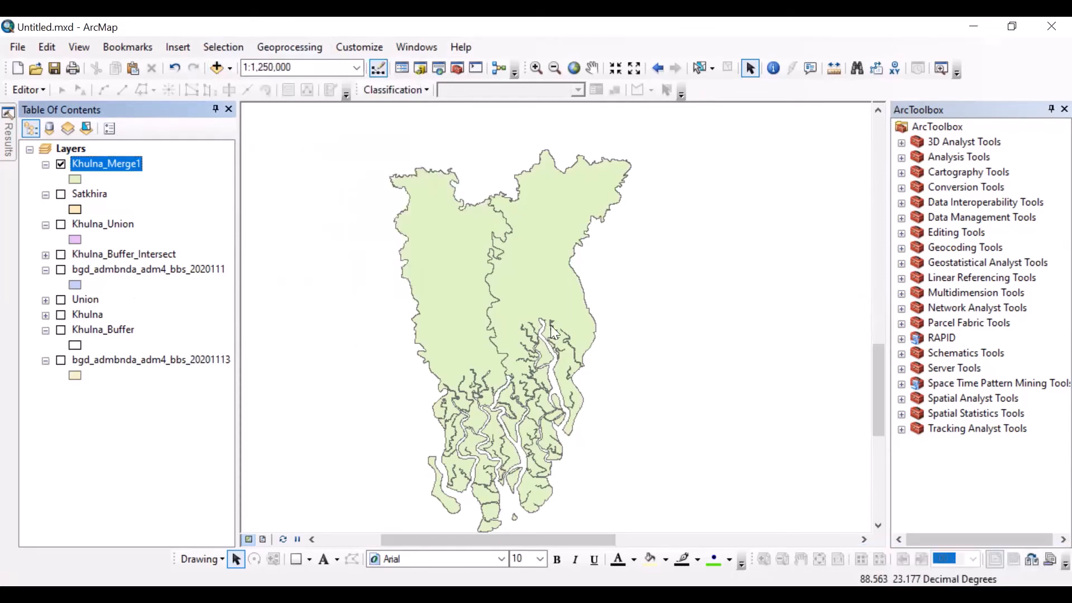
pyautogui.moveTo(770, 341); pyautogui.dragTo(581, 335)
pyautogui.scroll(-5, 692, 335)
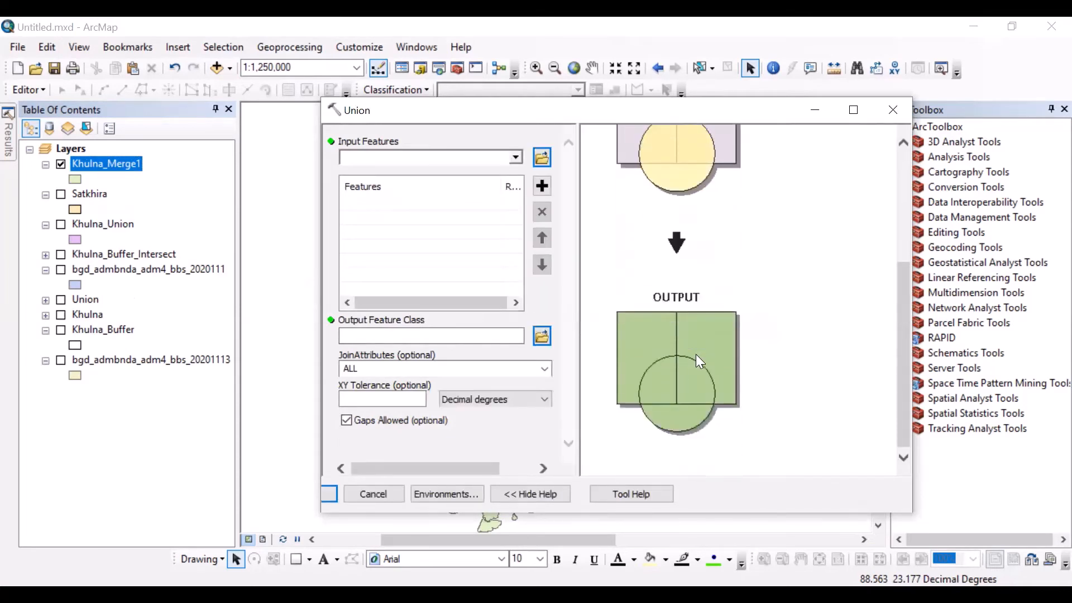
pyautogui.scroll(5, 695, 351)
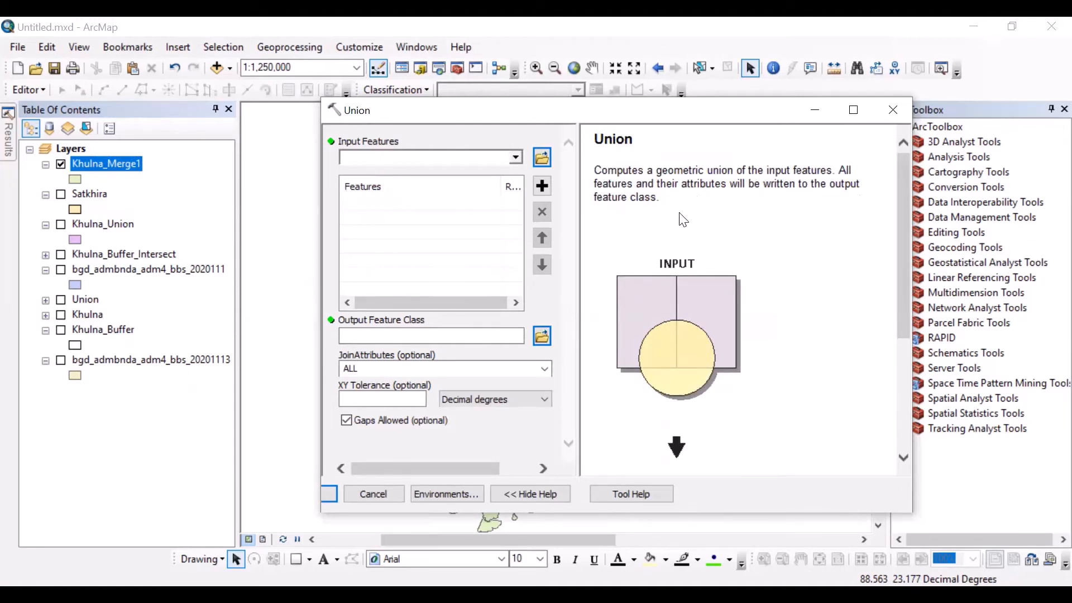
pyautogui.moveTo(692, 188); pyautogui.dragTo(794, 189)
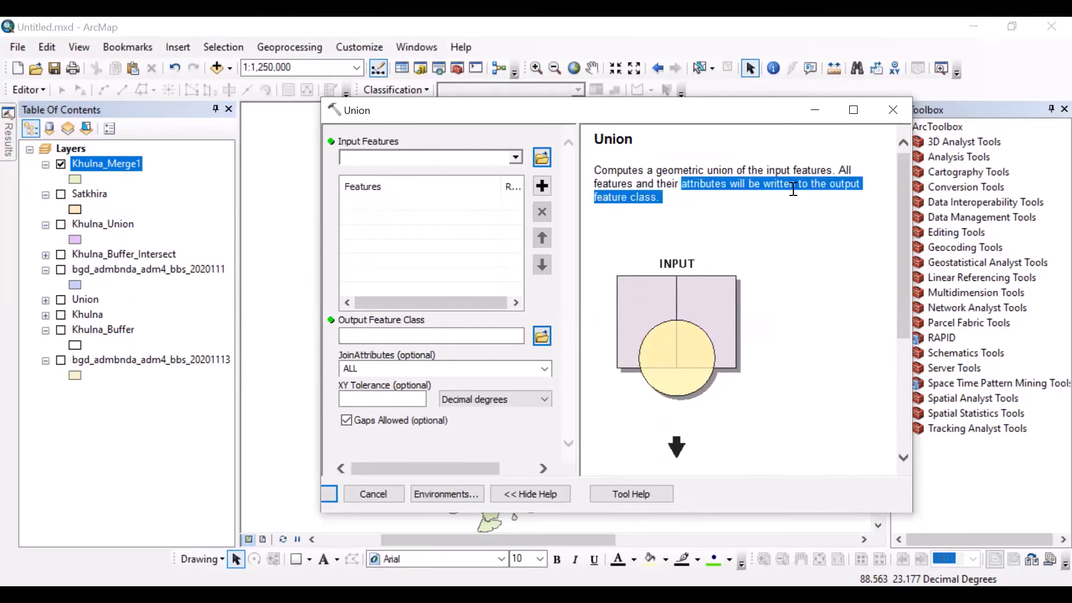
pyautogui.click(893, 110)
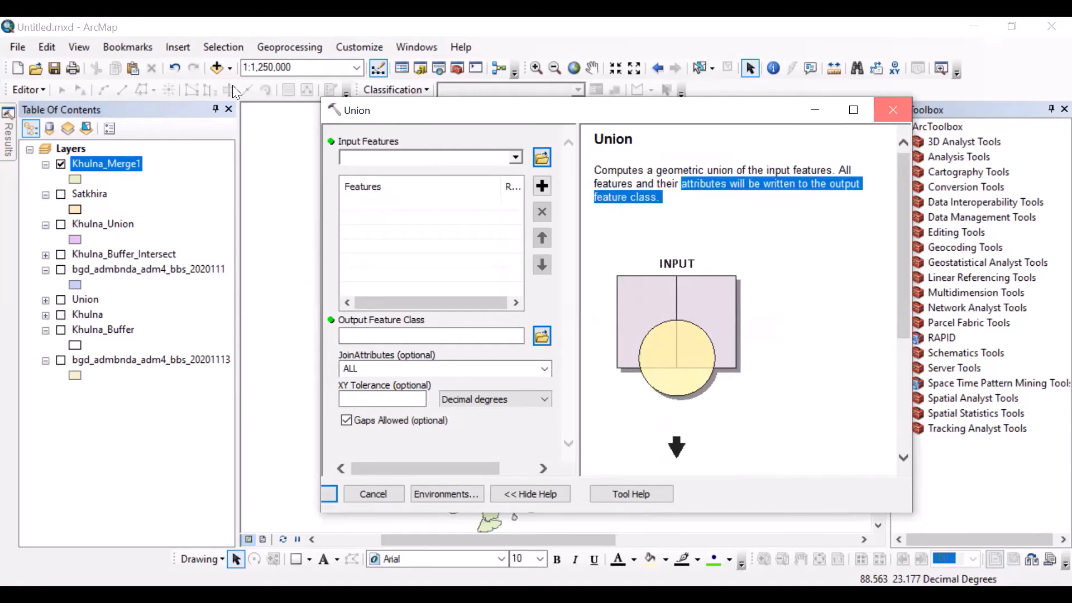
# Step: Read the Merge tool's help description for comparison with Union and close the tool
pyautogui.click(262, 47)
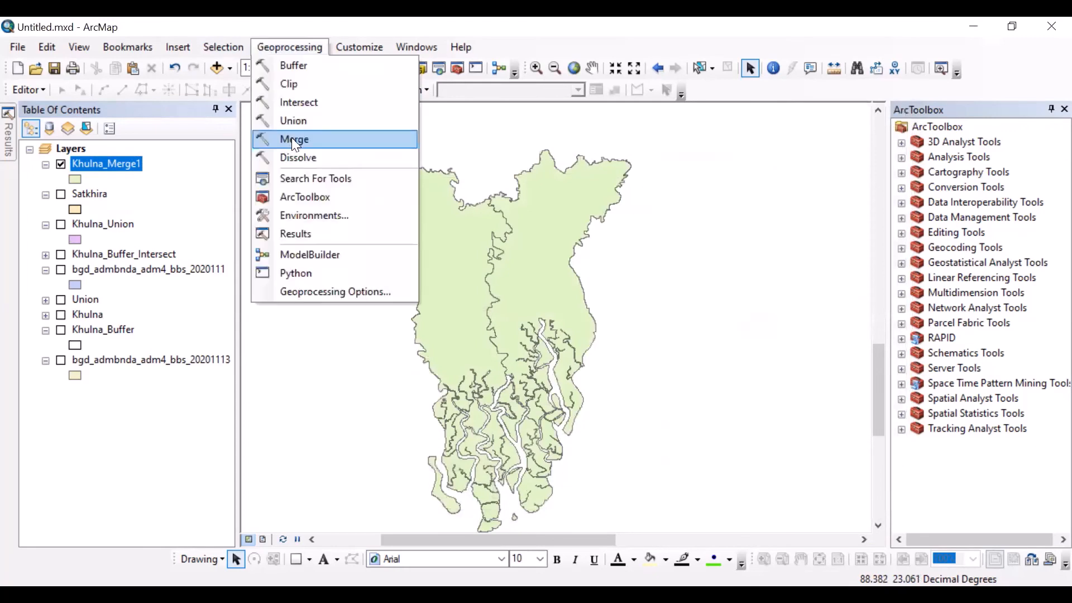
pyautogui.click(291, 137)
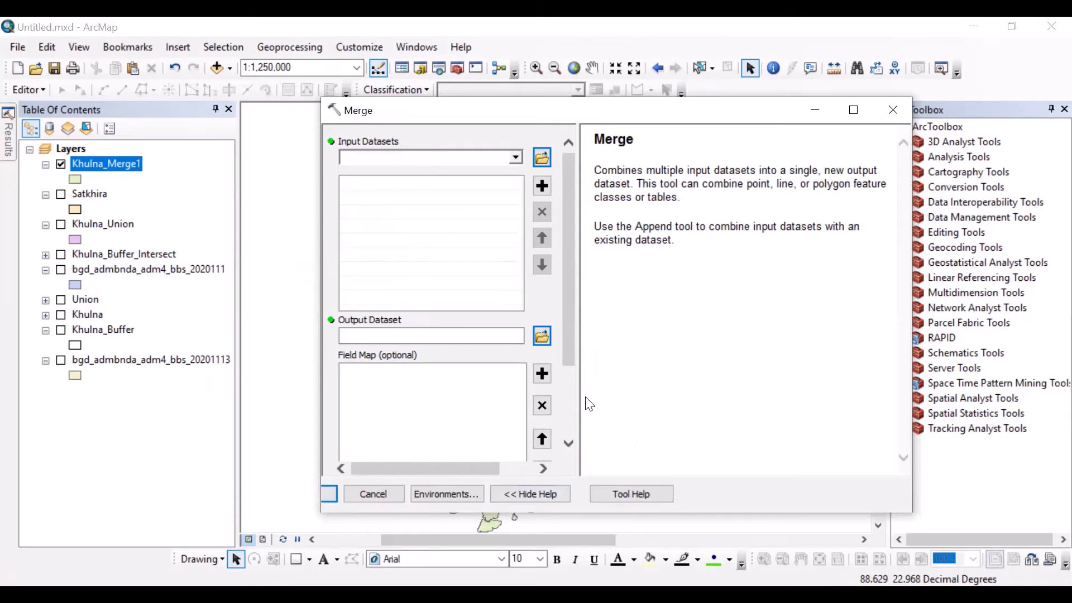
pyautogui.moveTo(566, 353); pyautogui.dragTo(571, 326)
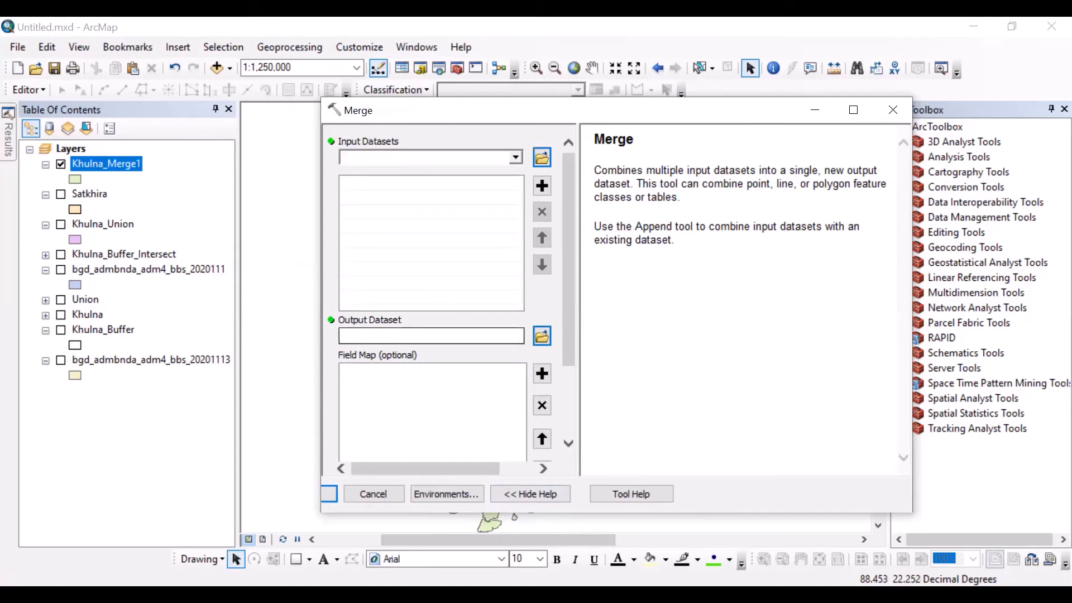
pyautogui.click(892, 110)
pyautogui.click(305, 47)
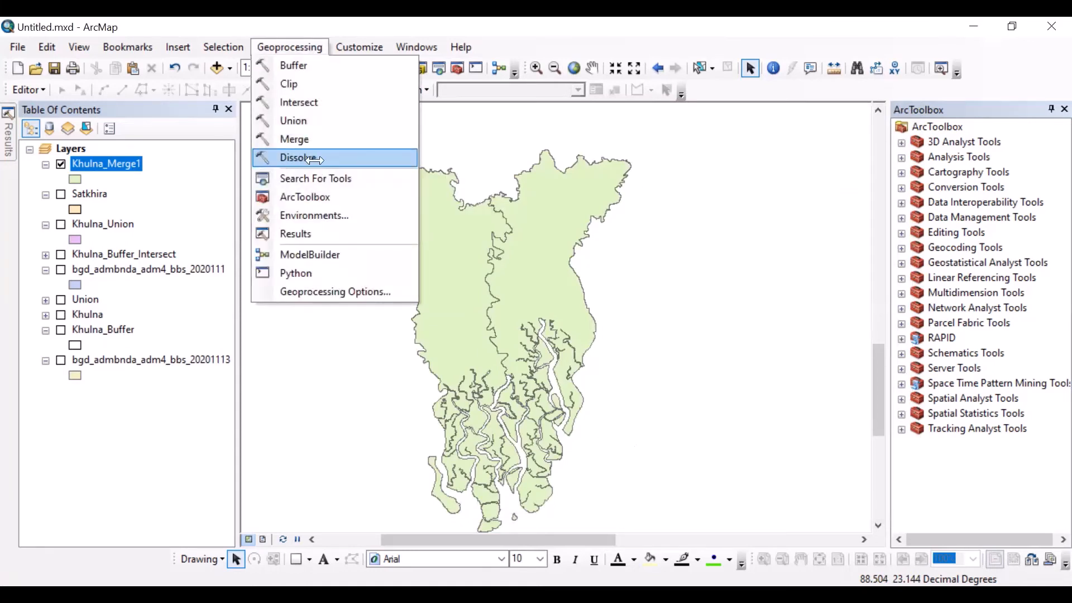
pyautogui.click(302, 158)
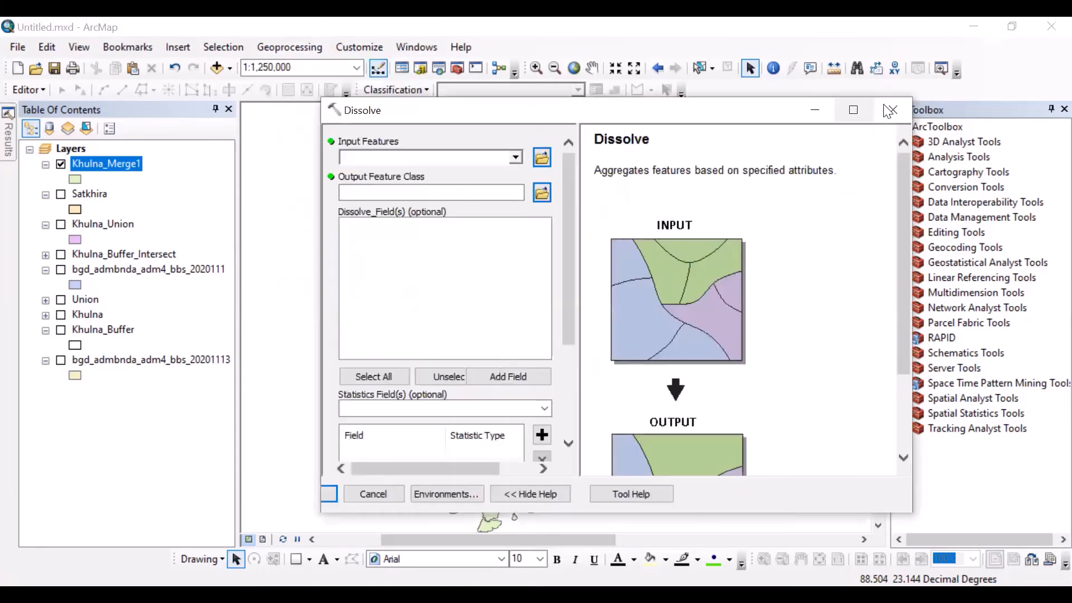
pyautogui.click(892, 108)
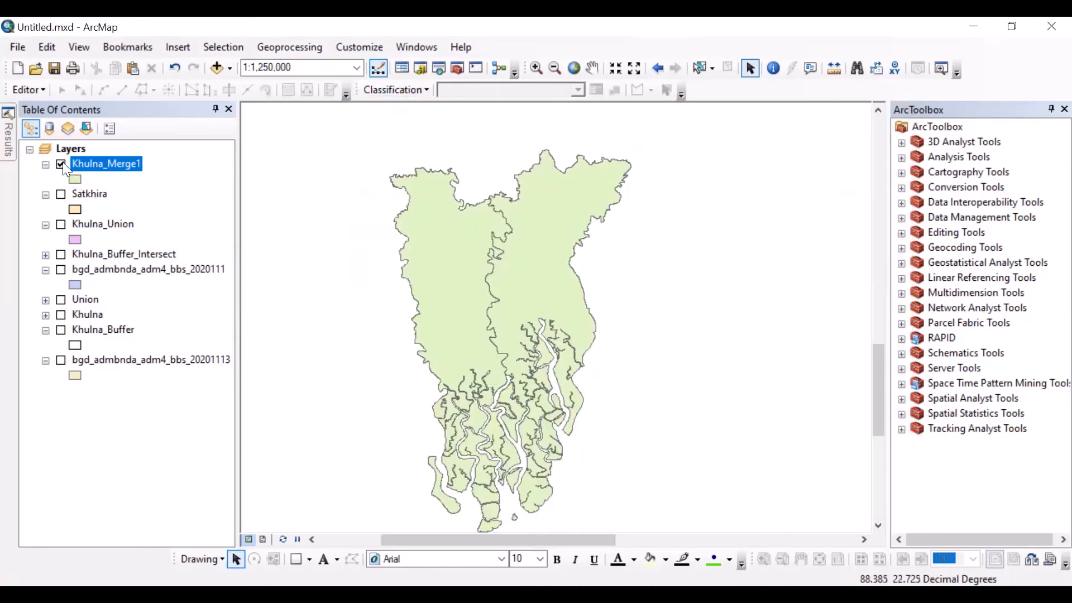
# Step: Hide the Khulna_Merge1 layer and display the Union layer with its symbol expanded
pyautogui.click(61, 164)
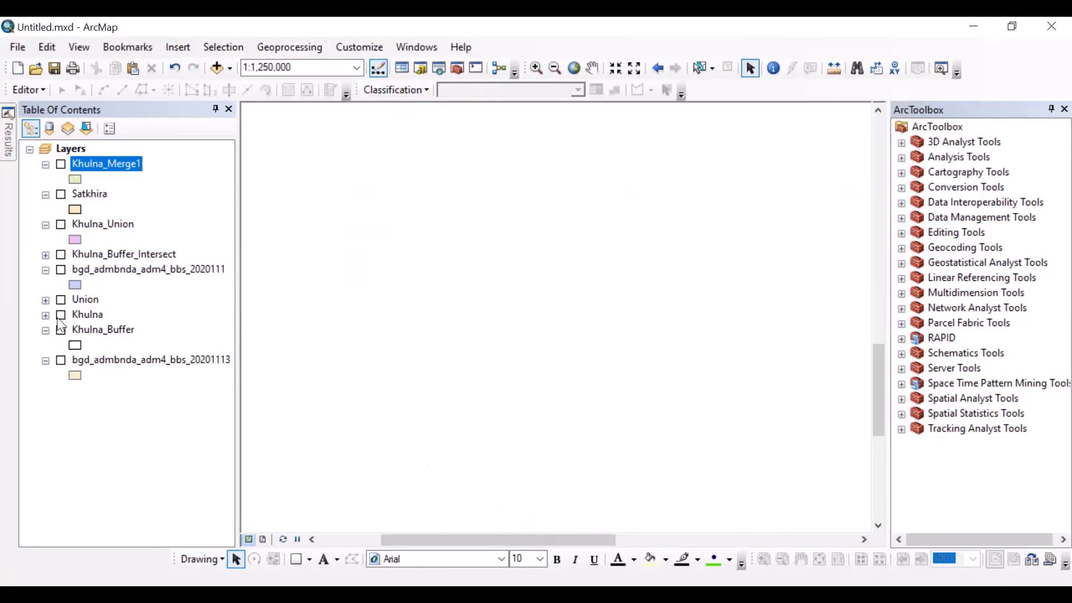
pyautogui.click(46, 300)
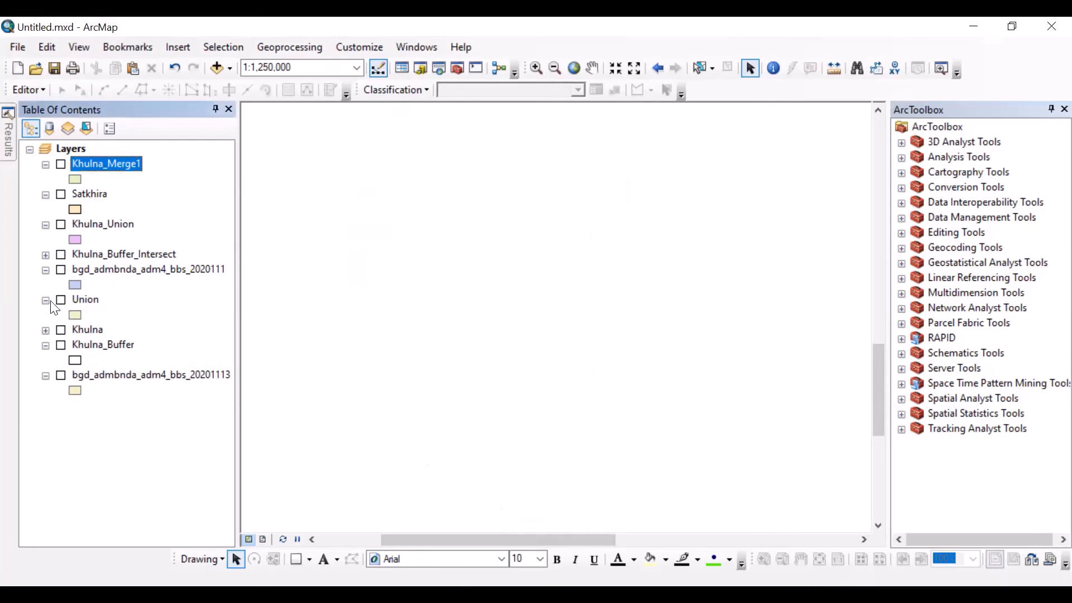
pyautogui.click(60, 300)
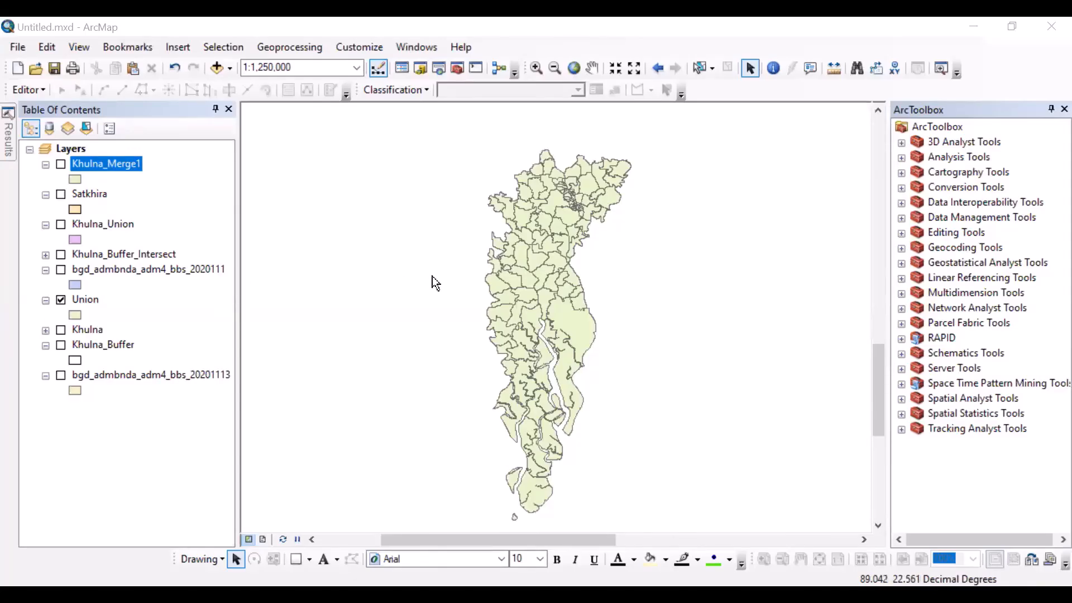
# Step: Dissolve the Union layer on the ADM3_EN field into the output feature class Union_Dissolve3
pyautogui.click(274, 47)
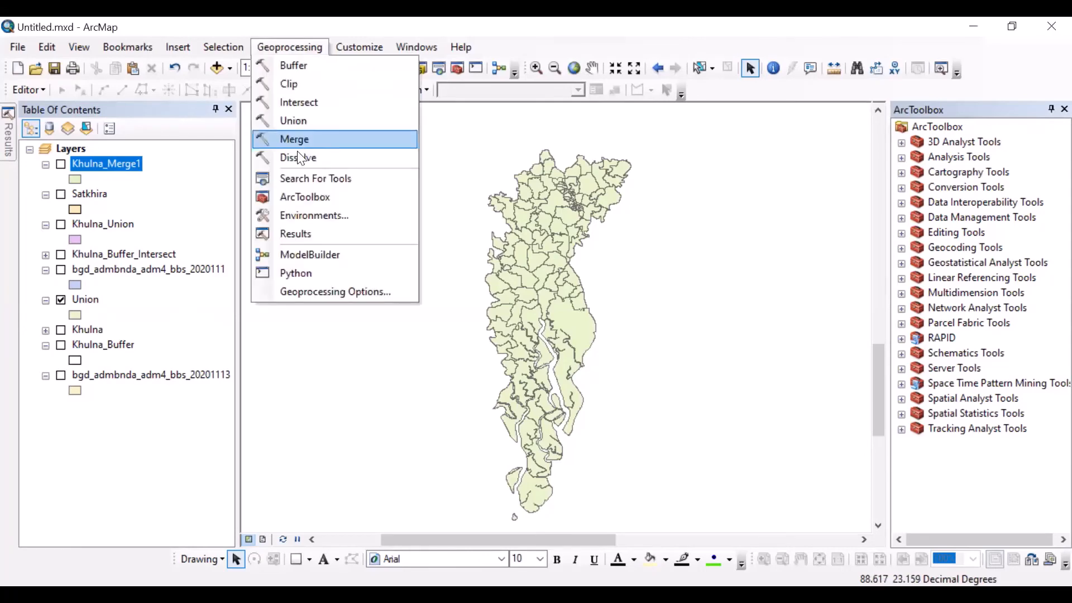
pyautogui.click(306, 154)
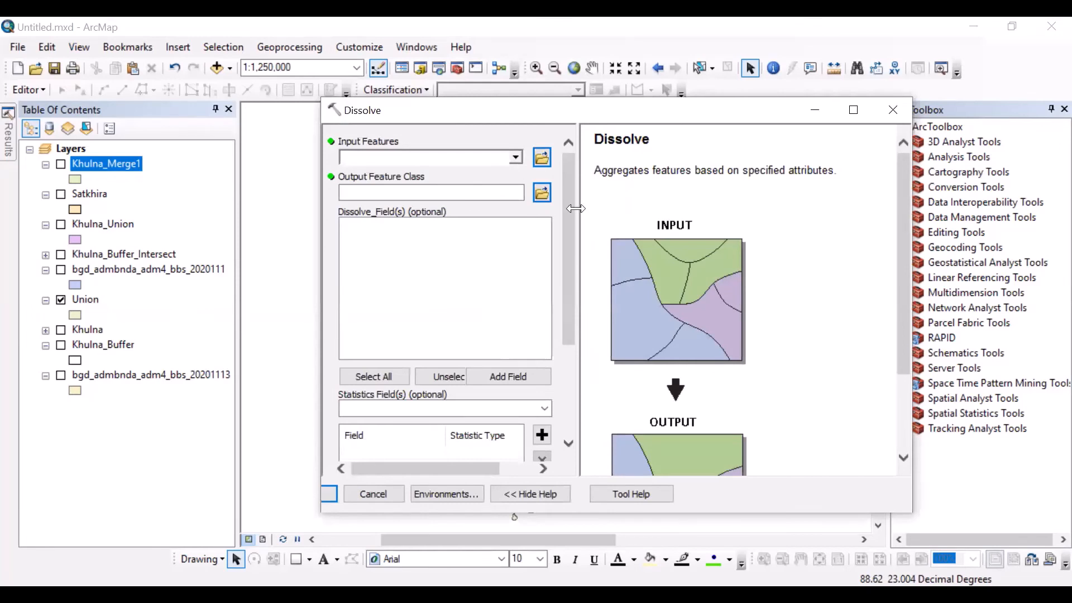
pyautogui.moveTo(576, 243); pyautogui.dragTo(819, 275)
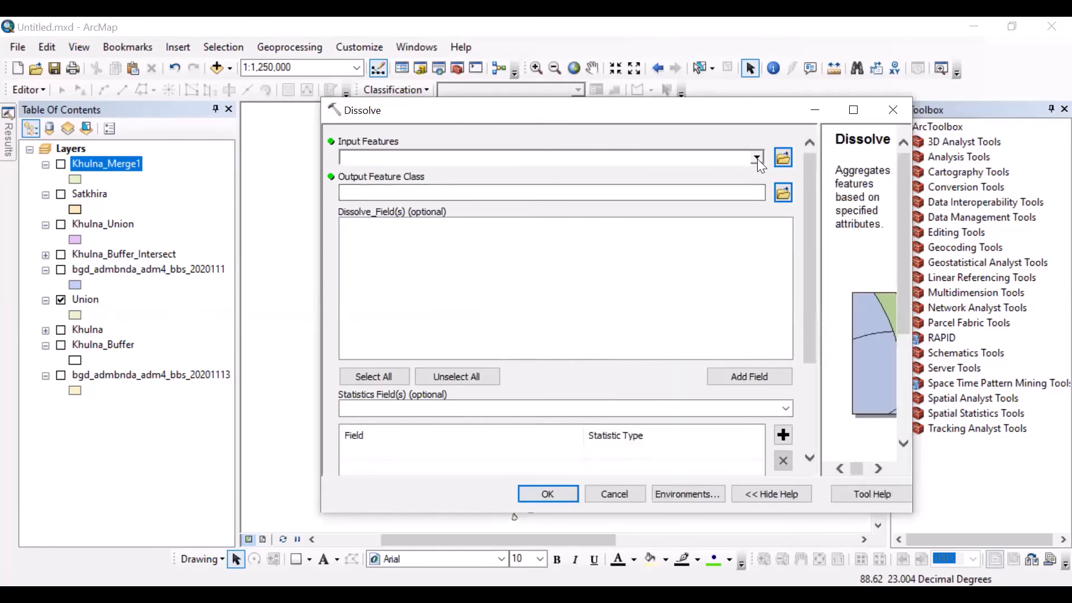
pyautogui.click(757, 158)
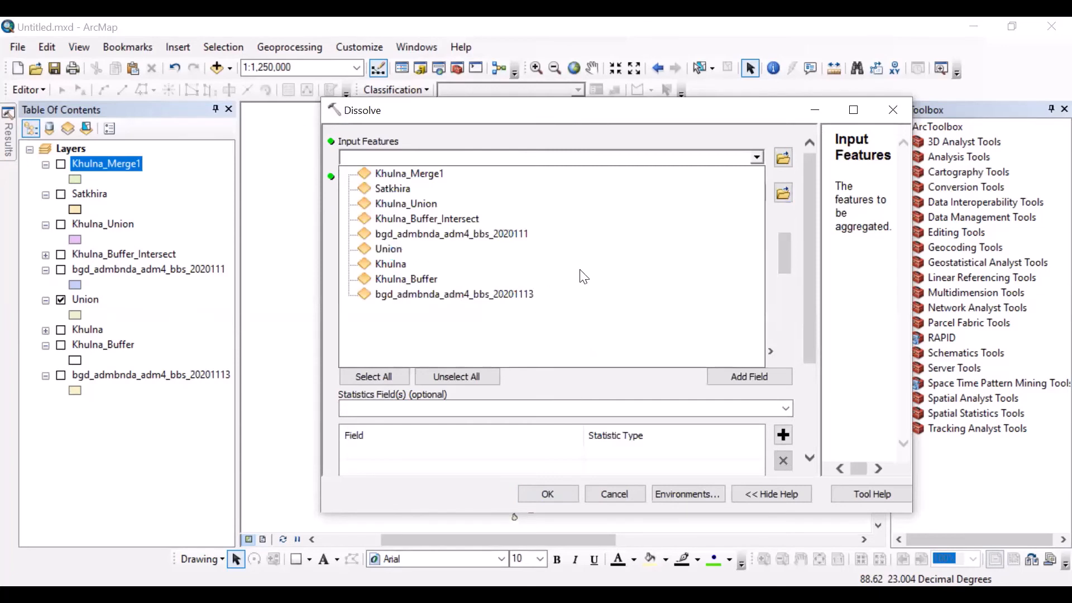
pyautogui.click(391, 249)
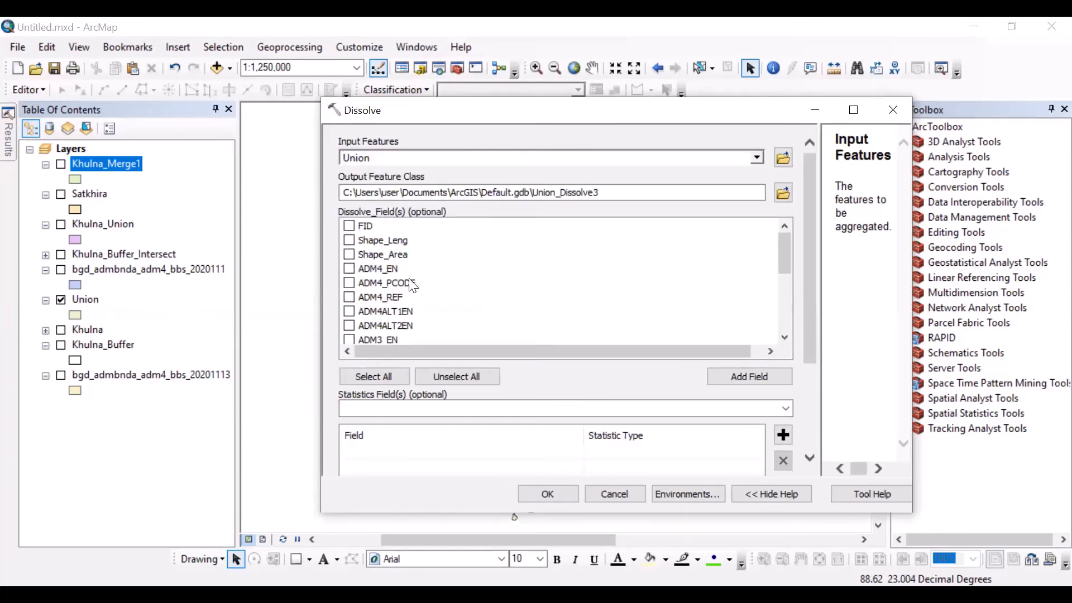
pyautogui.scroll(-1, 413, 286)
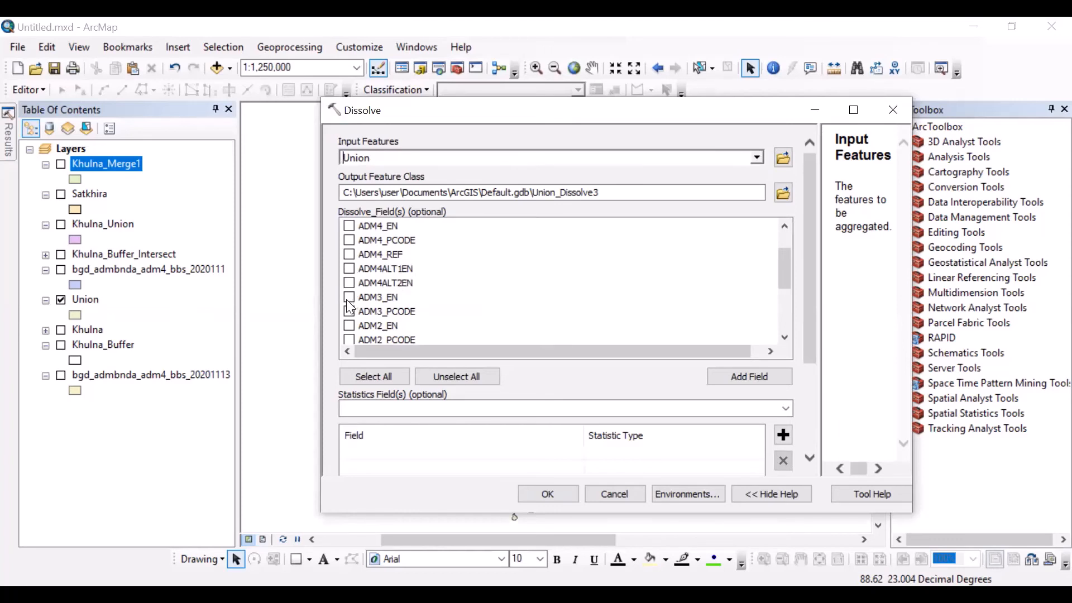
pyautogui.click(348, 298)
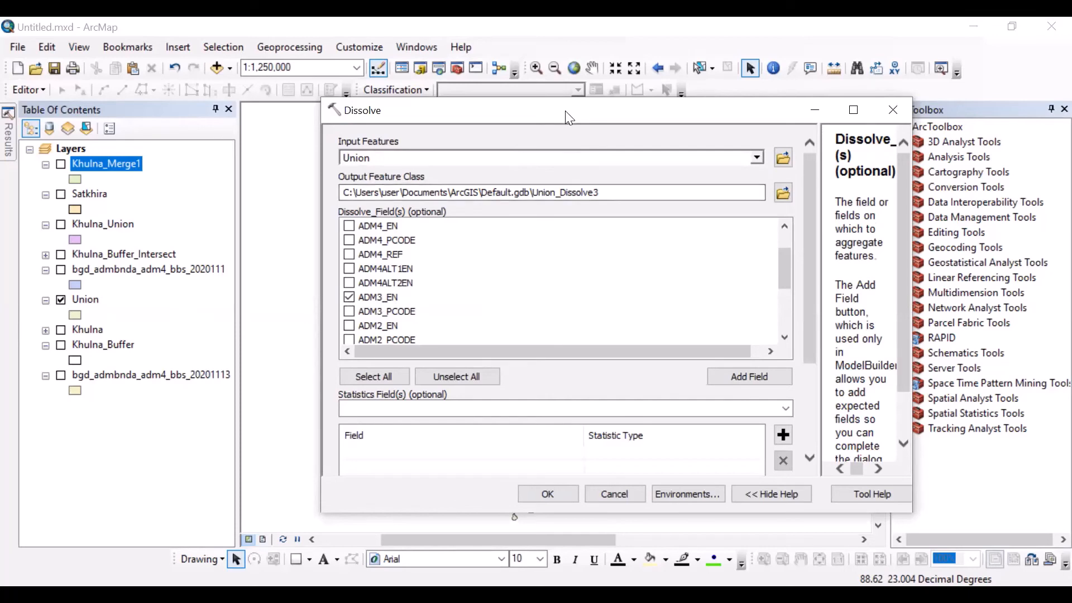
pyautogui.moveTo(566, 117); pyautogui.dragTo(552, 267)
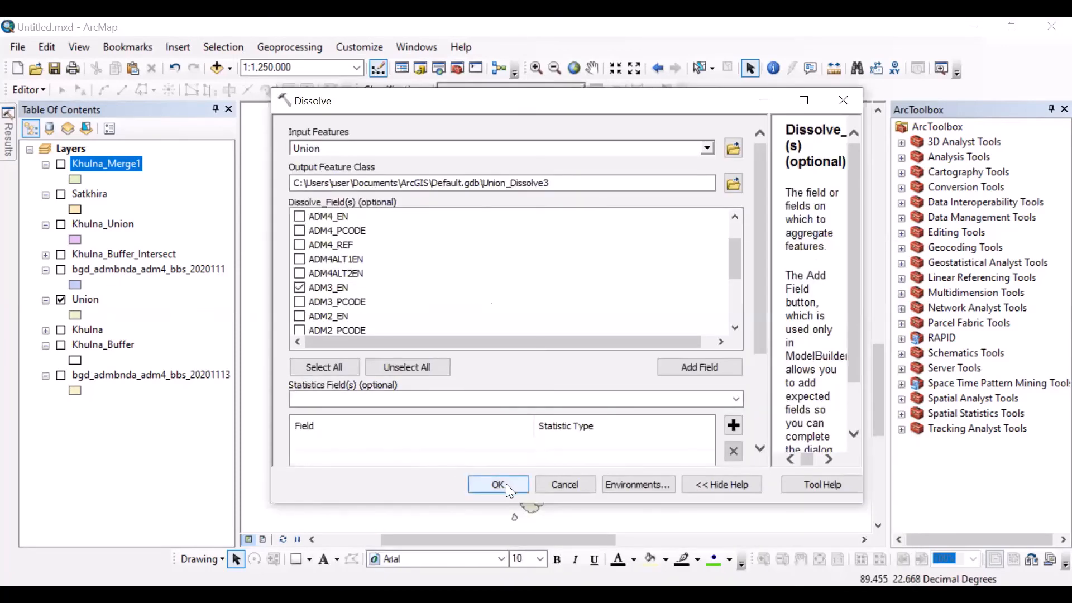
pyautogui.click(505, 484)
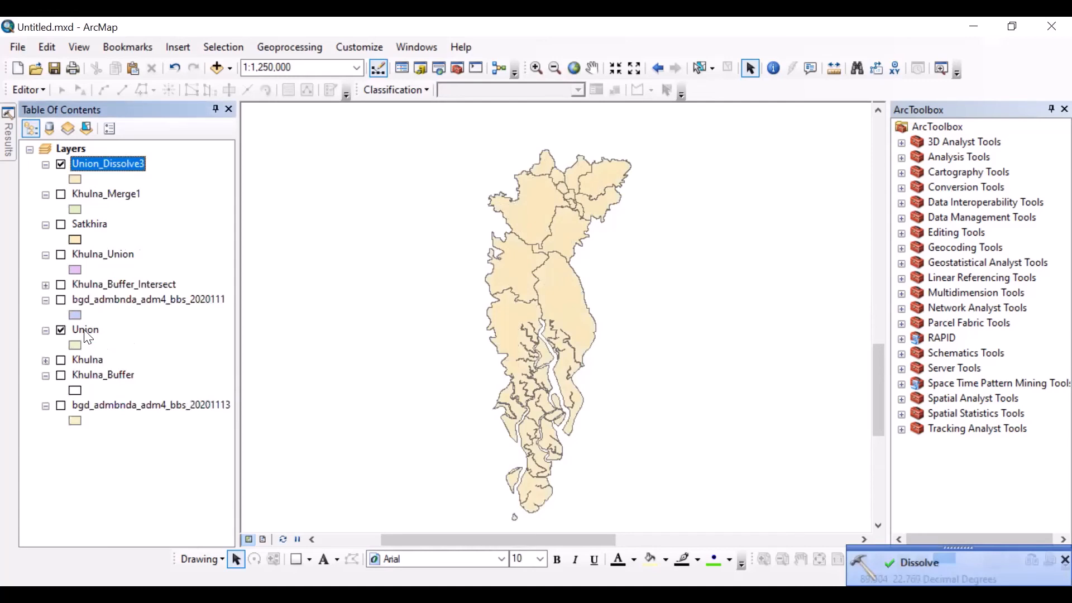
# Step: Move the Union layer directly below Union_Dissolve3 and label the Union_Dissolve3 features
pyautogui.moveTo(86, 335); pyautogui.dragTo(93, 193)
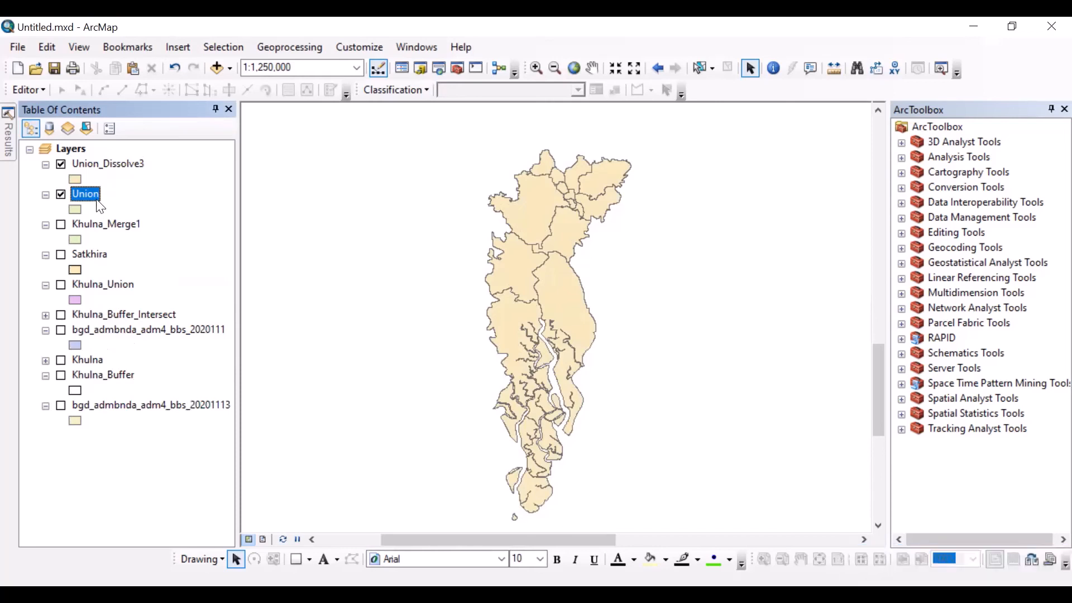
pyautogui.rightClick(96, 163)
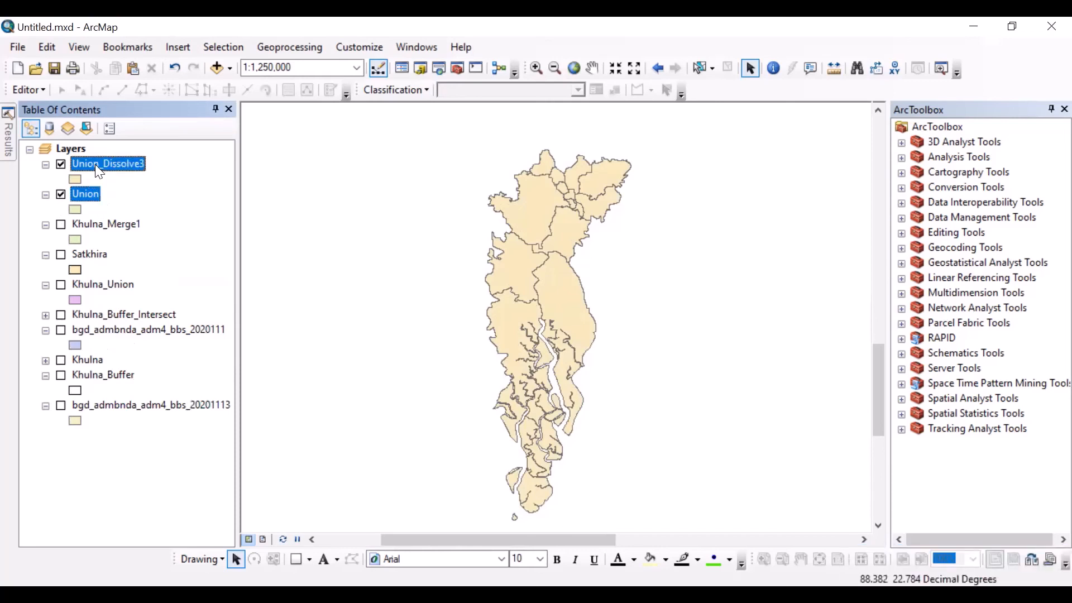
pyautogui.click(107, 352)
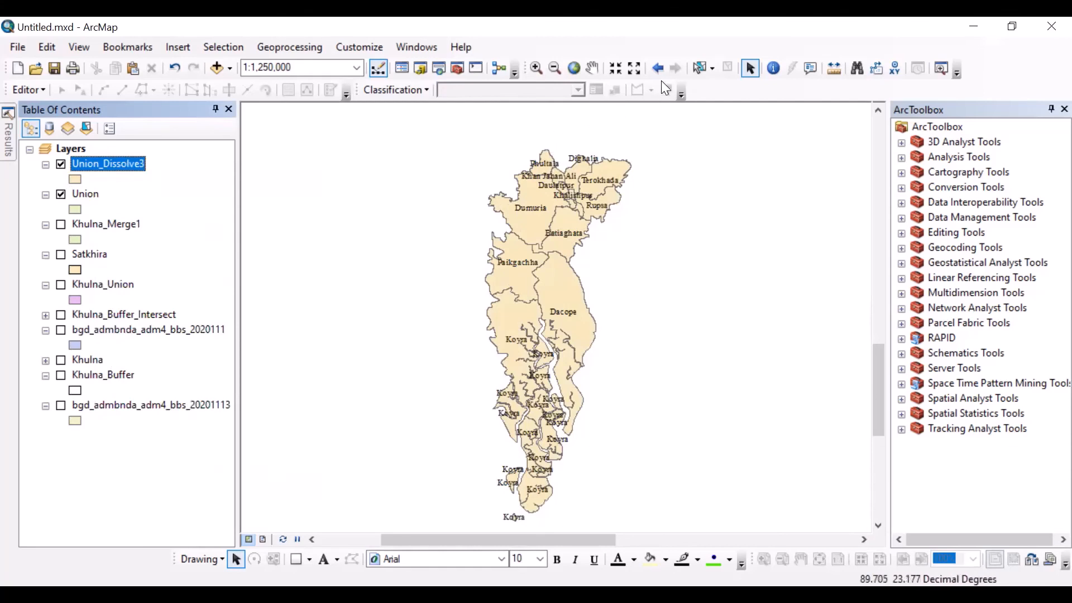
# Step: Change the Union_Dissolve3 layer's symbol to no fill with a red outline
pyautogui.click(536, 67)
pyautogui.moveTo(486, 112); pyautogui.dragTo(644, 274)
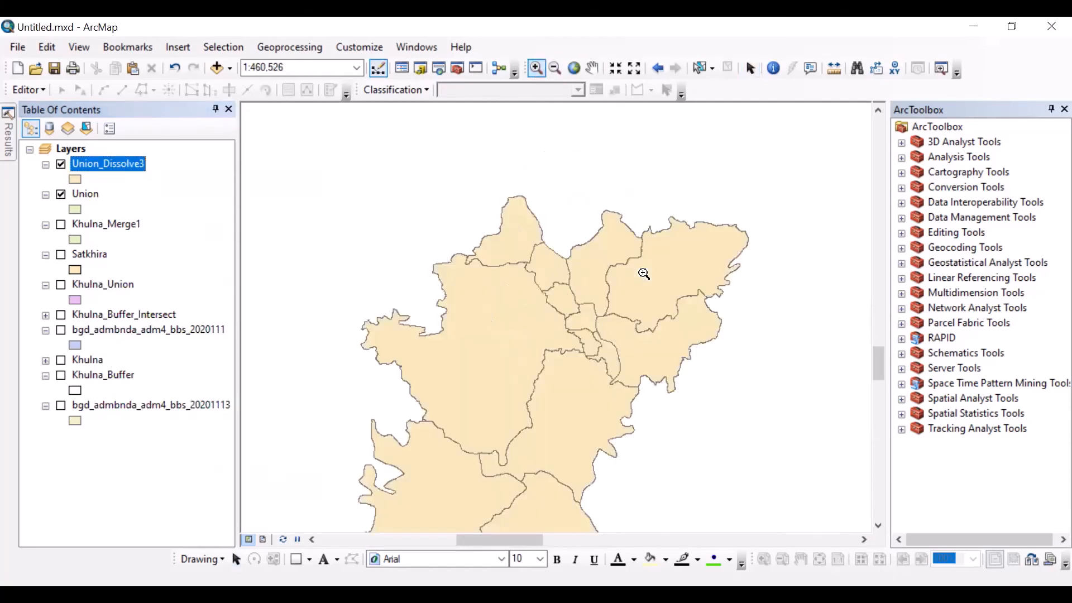
pyautogui.click(79, 179)
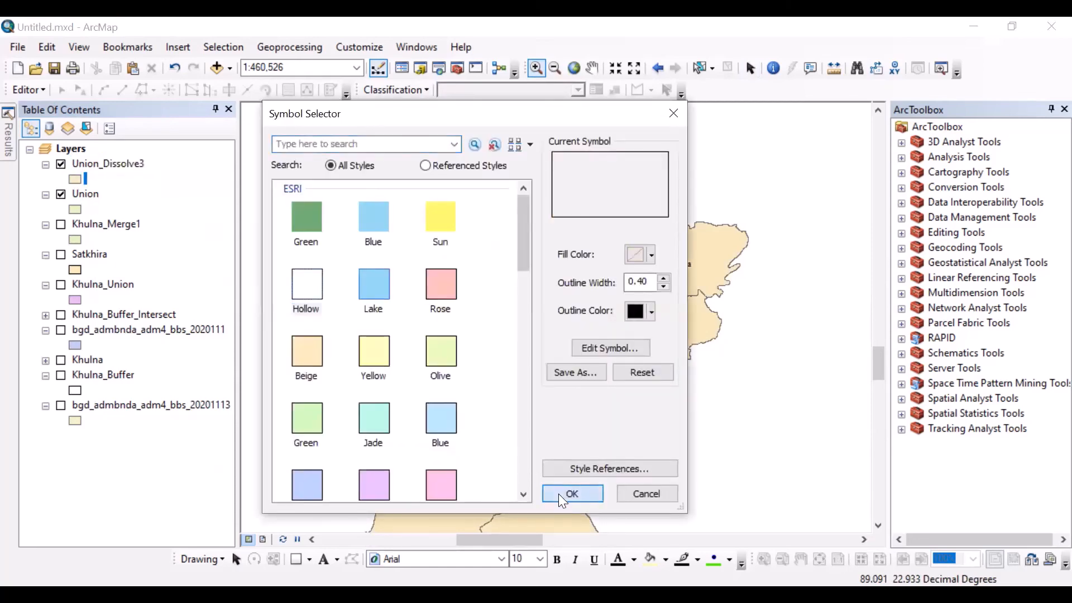
pyautogui.click(560, 494)
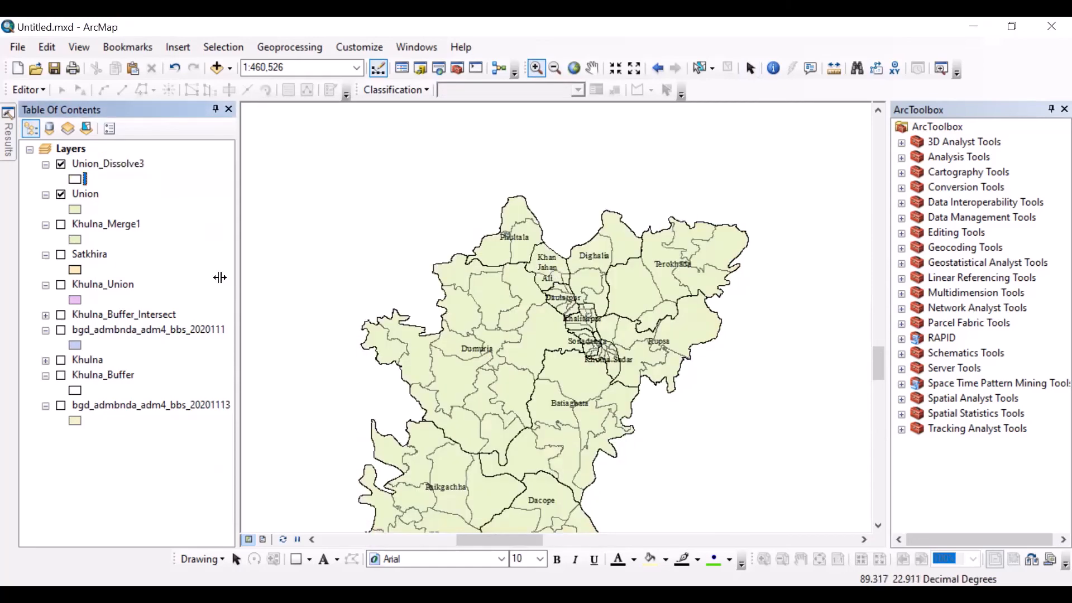
pyautogui.doubleClick(77, 180)
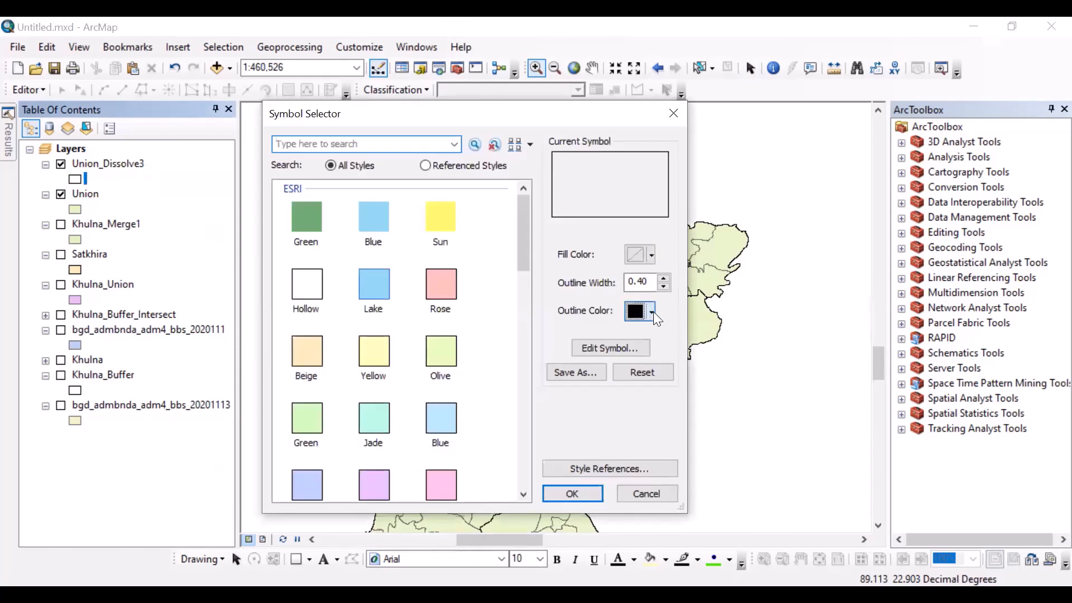
pyautogui.click(652, 313)
pyautogui.click(651, 398)
pyautogui.click(580, 493)
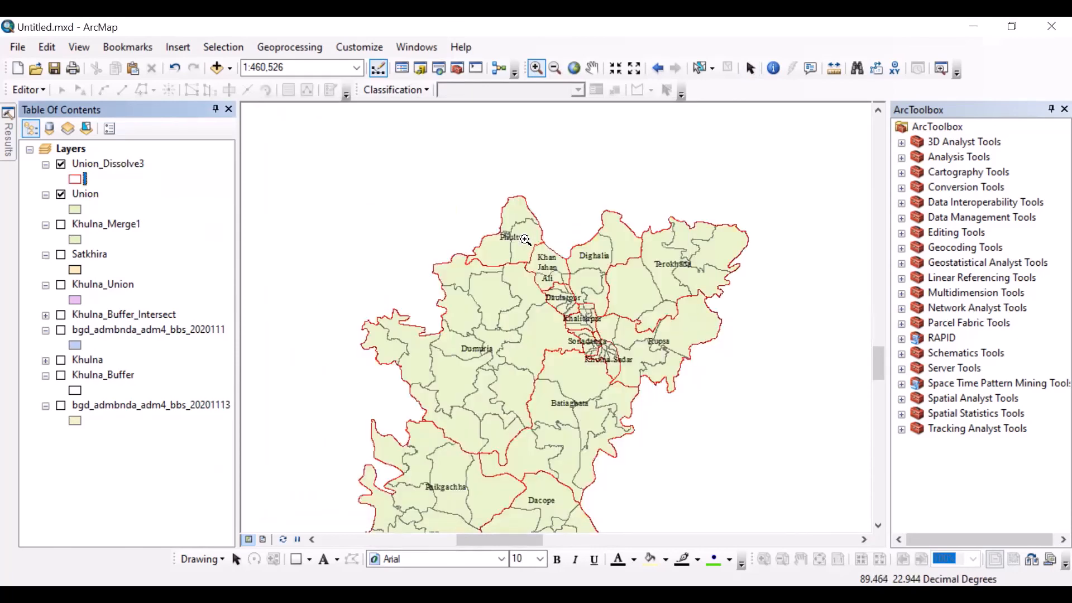
# Step: Label the features of the Union layer and show the area around Terokhada at 1:150,000
pyautogui.scroll(2, 490, 197)
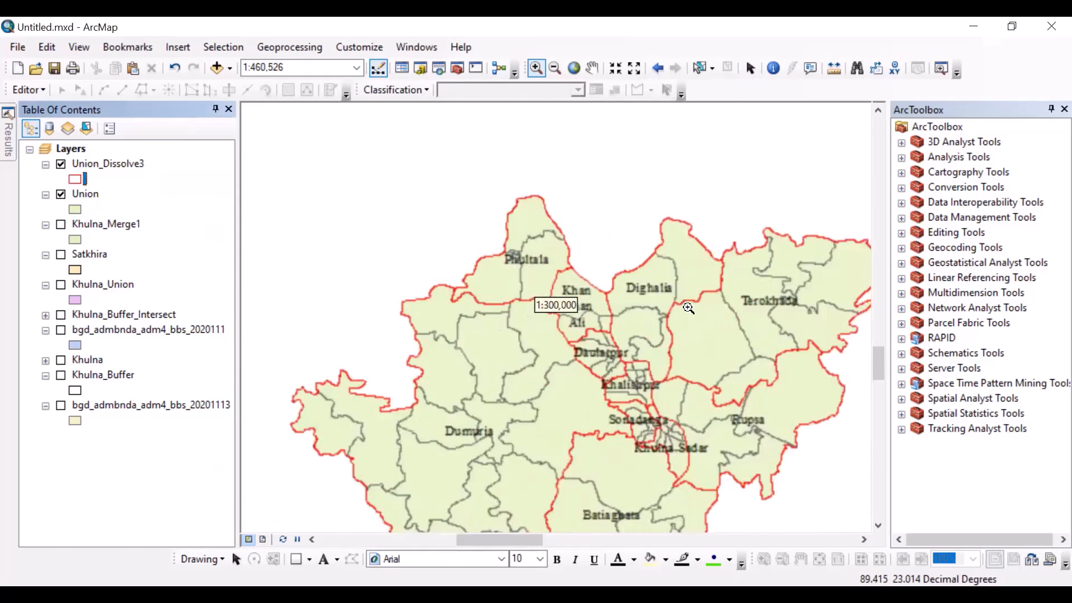
pyautogui.moveTo(682, 306); pyautogui.dragTo(593, 293)
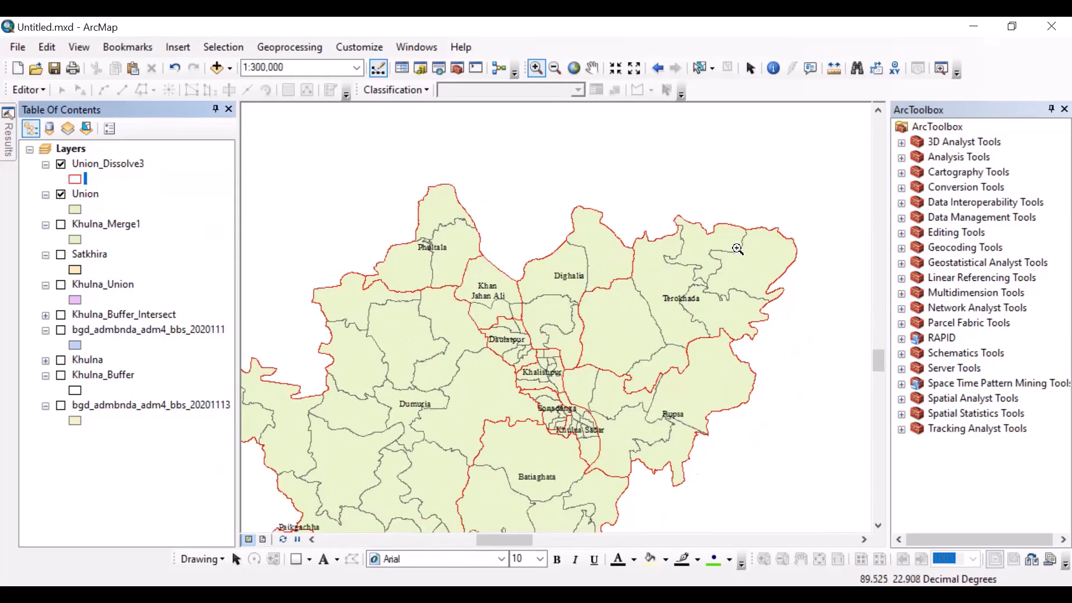
pyautogui.moveTo(740, 245); pyautogui.dragTo(546, 256)
pyautogui.scroll(1, 543, 264)
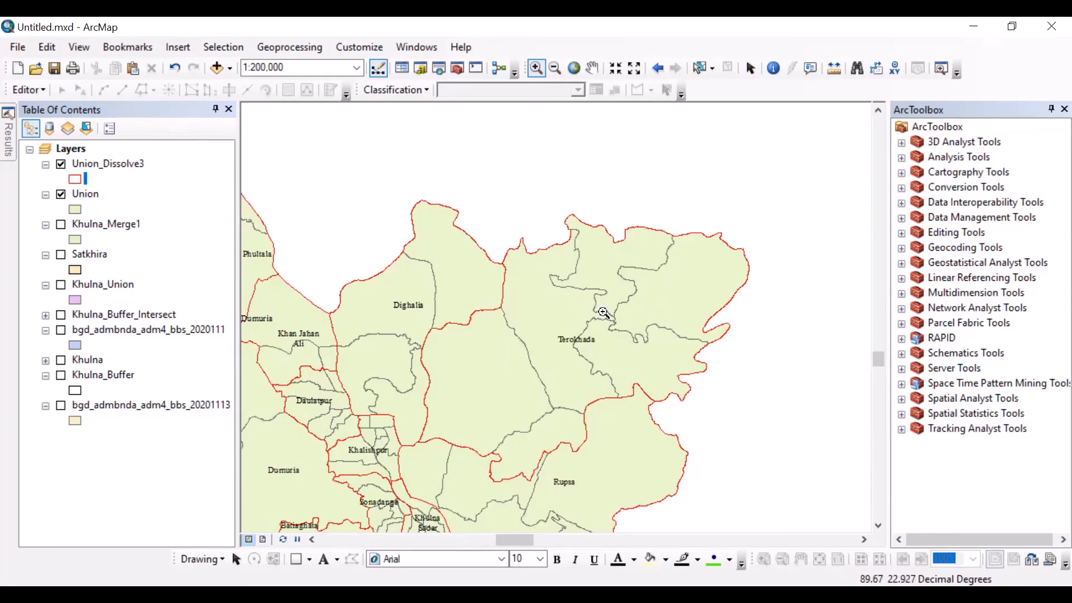
pyautogui.scroll(1, 580, 322)
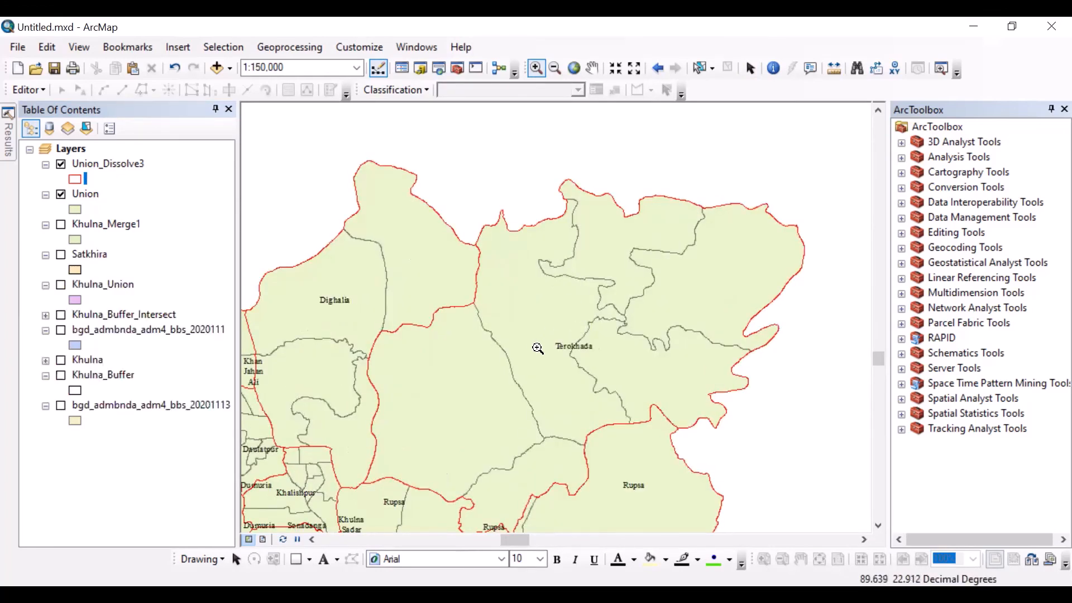
pyautogui.click(92, 194)
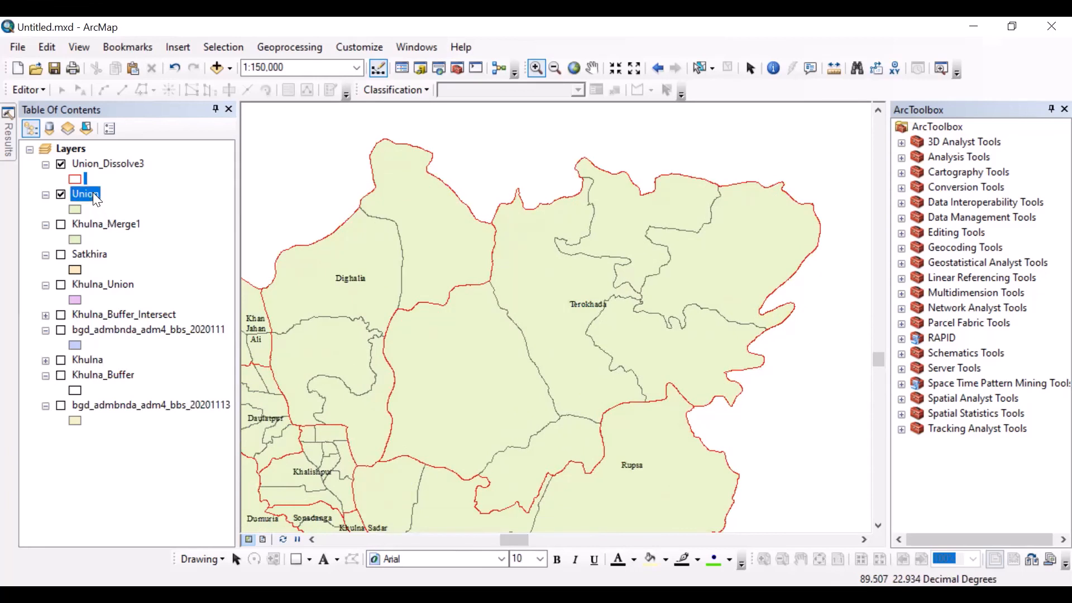
pyautogui.rightClick(92, 193)
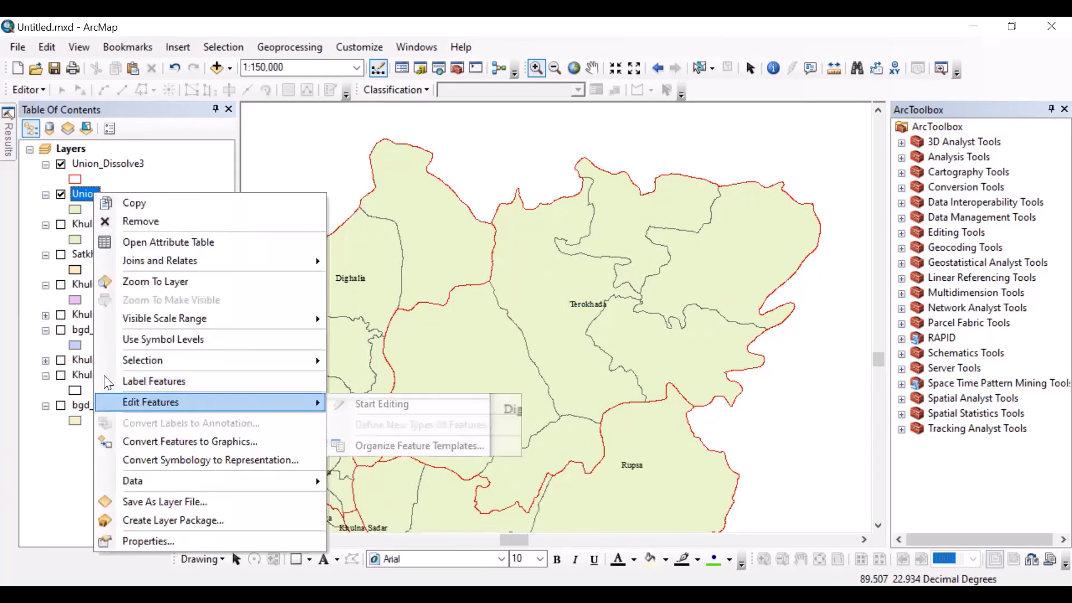
pyautogui.click(109, 382)
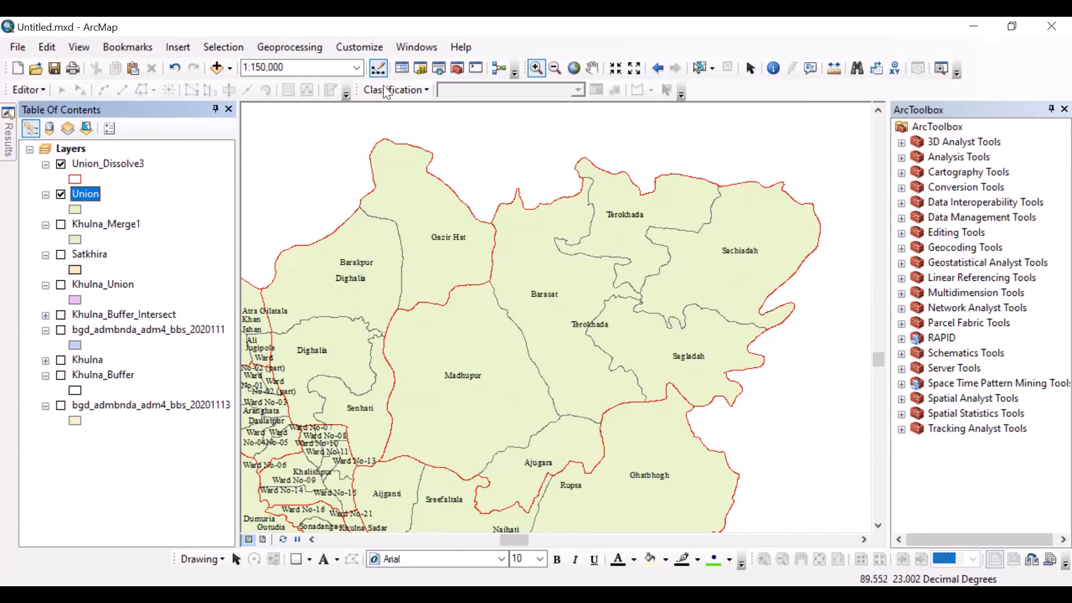
# Step: Open the Dissolve geoprocessing tool
pyautogui.click(303, 47)
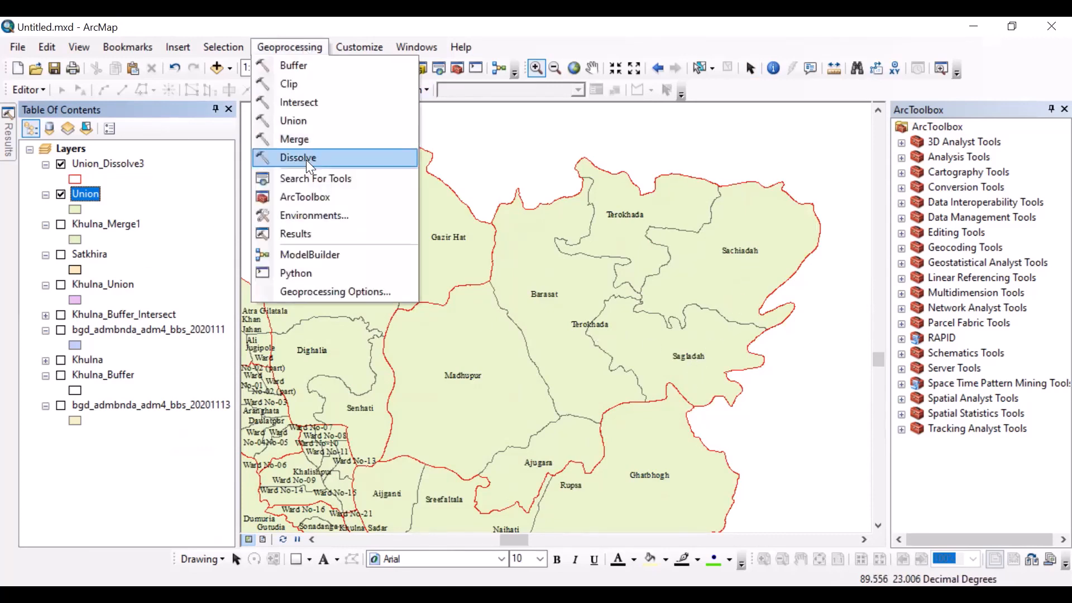